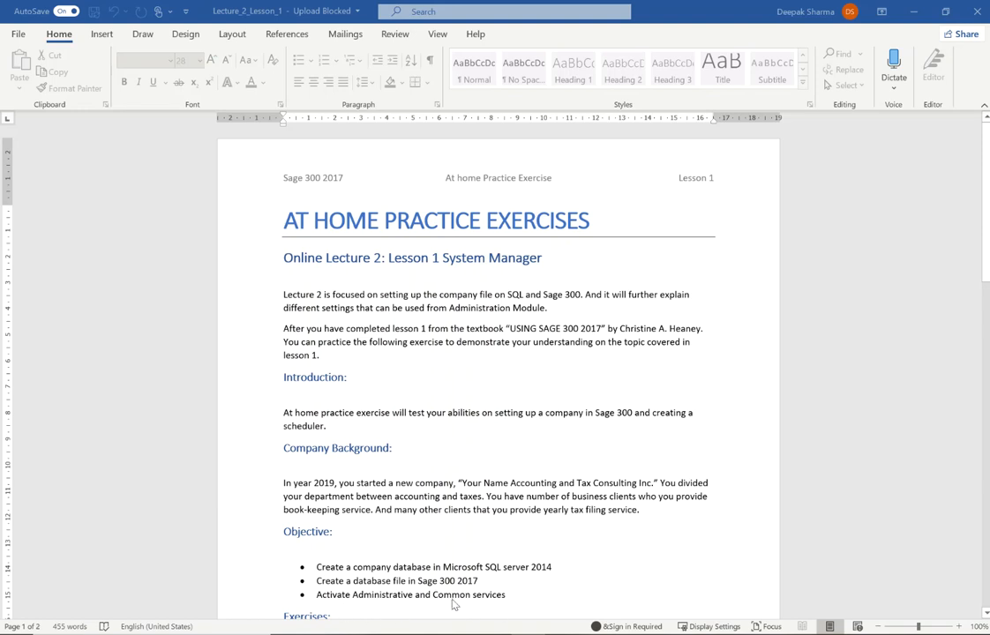
Step: Read through the at-home practice exercise document, covering the objectives and exercises 1 to 7
scroll(415, 485, down, 3)
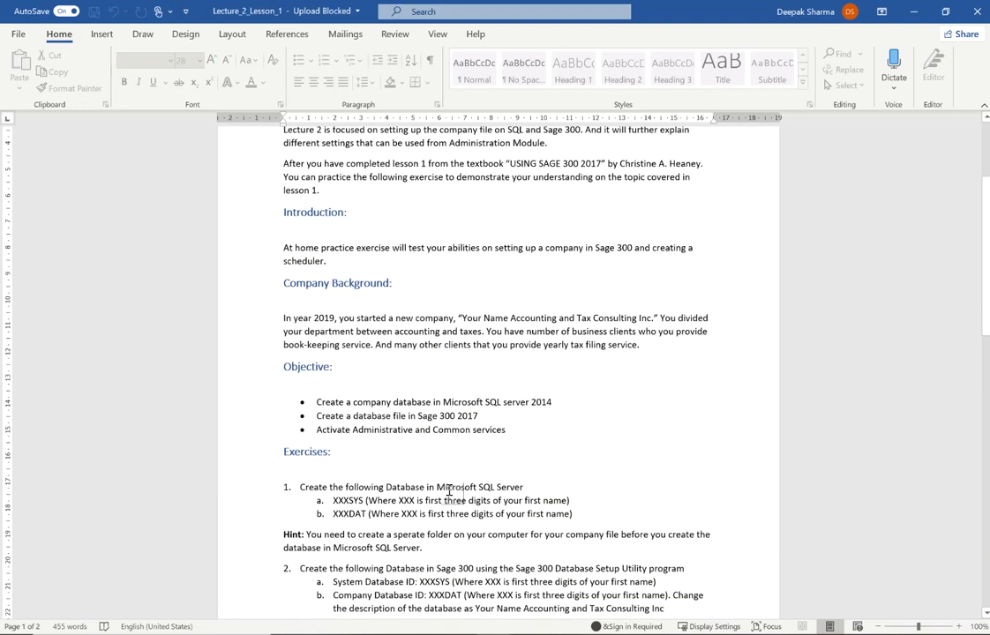
scroll(449, 490, down, 4)
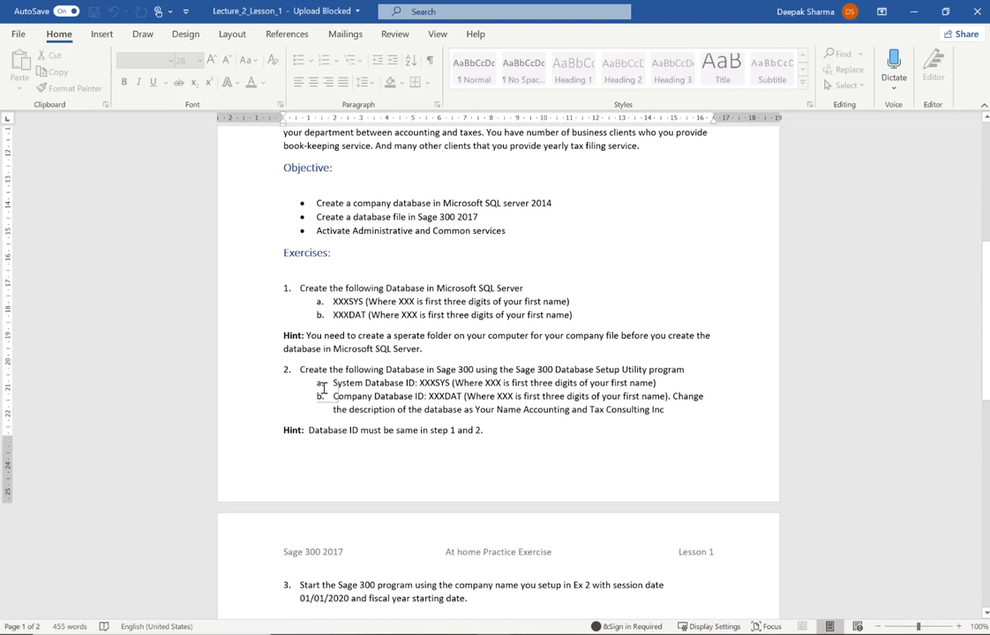
scroll(323, 349, down, 2)
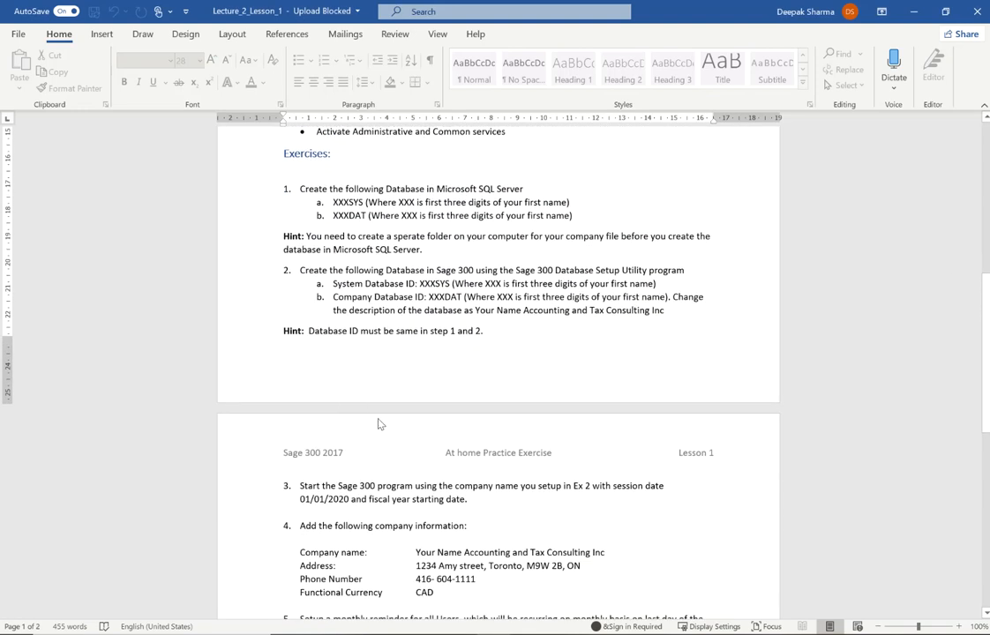
scroll(315, 562, down, 5)
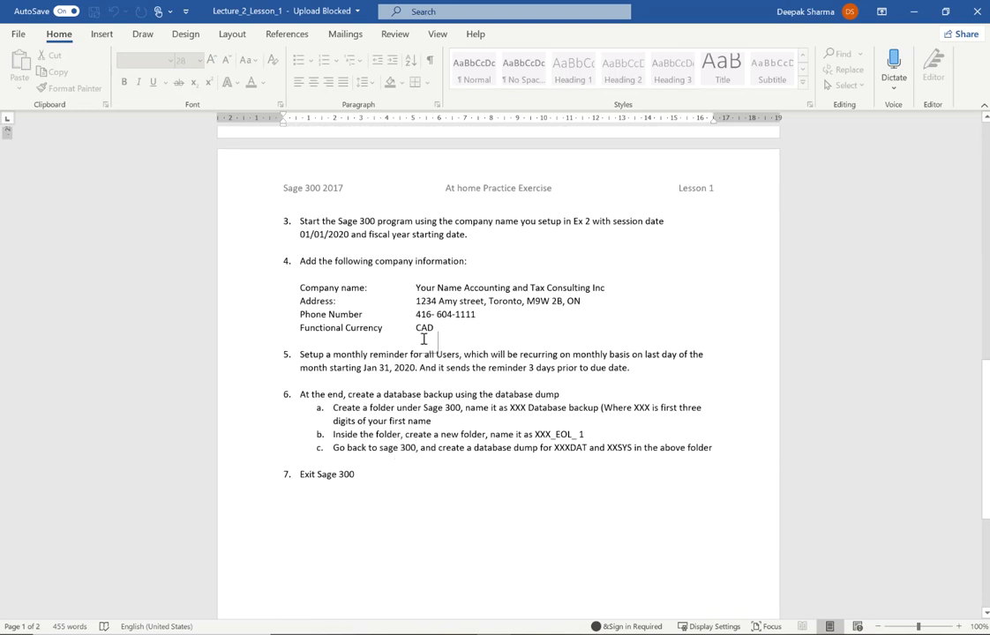
scroll(410, 398, up, 3)
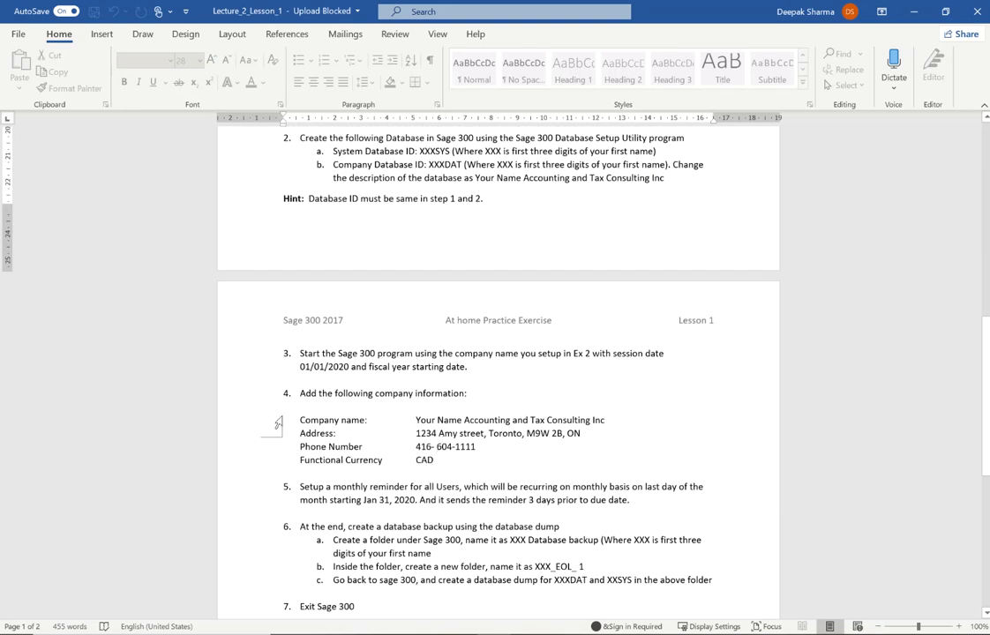
scroll(242, 373, down, 1)
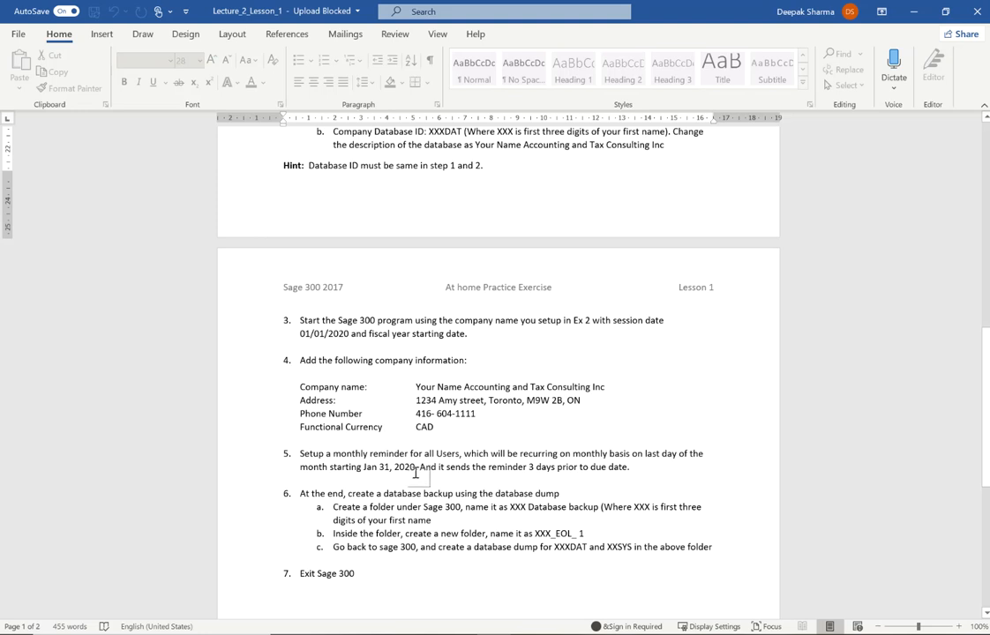
scroll(432, 495, up, 5)
scroll(432, 495, up, 4)
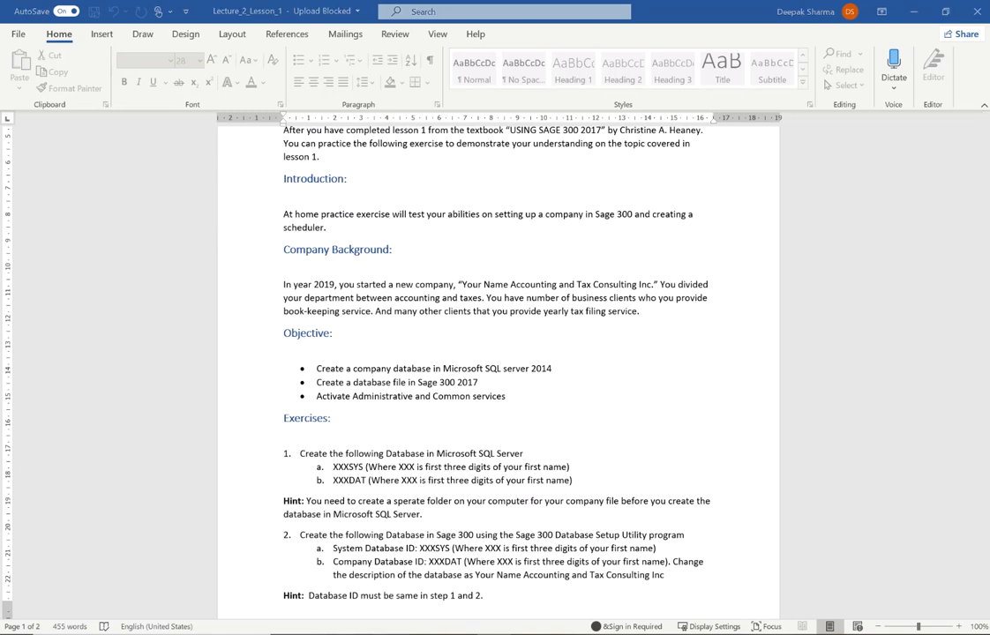
Step: Switch to File Explorer and open the Sage 300 folder on the Windows (C:) drive
click(389, 634)
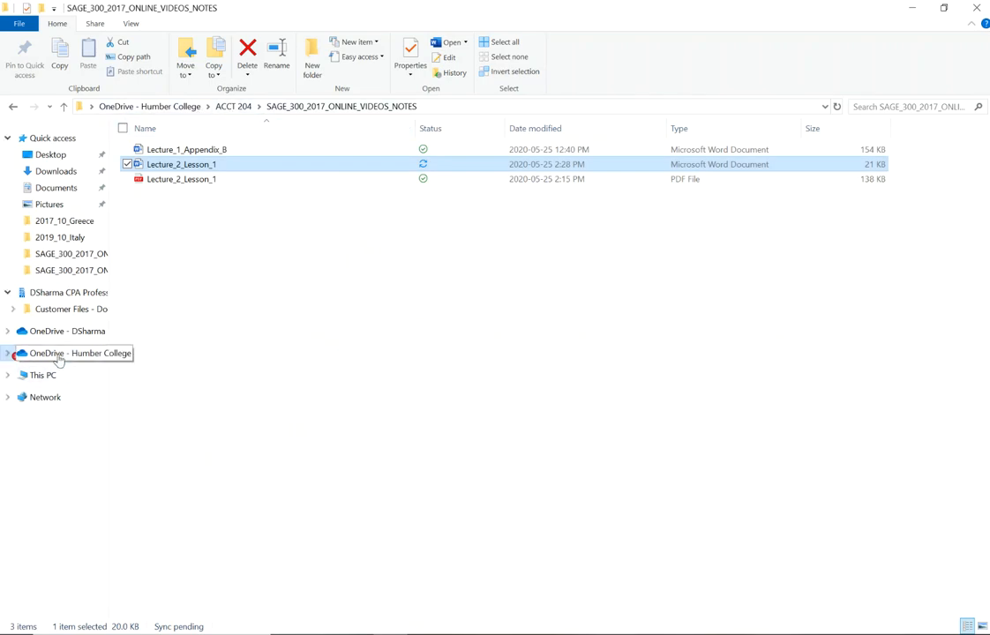
click(43, 374)
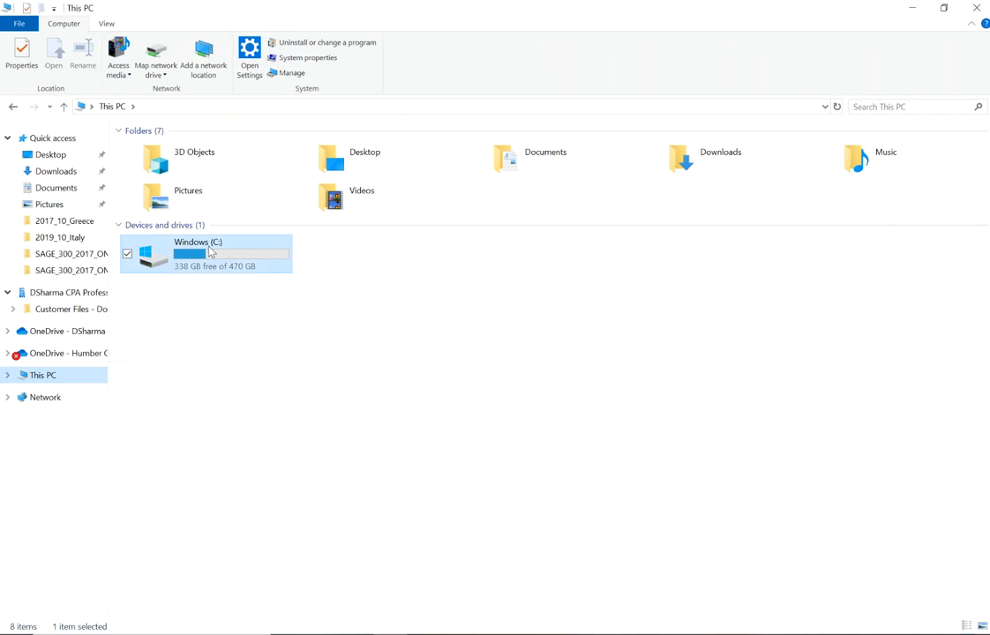
double_click(181, 252)
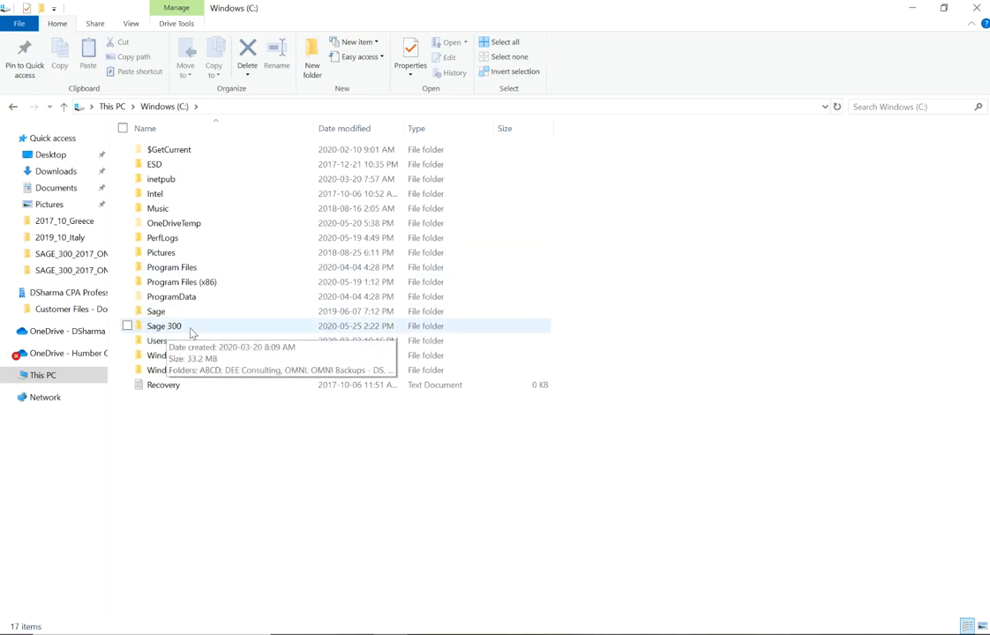
double_click(175, 328)
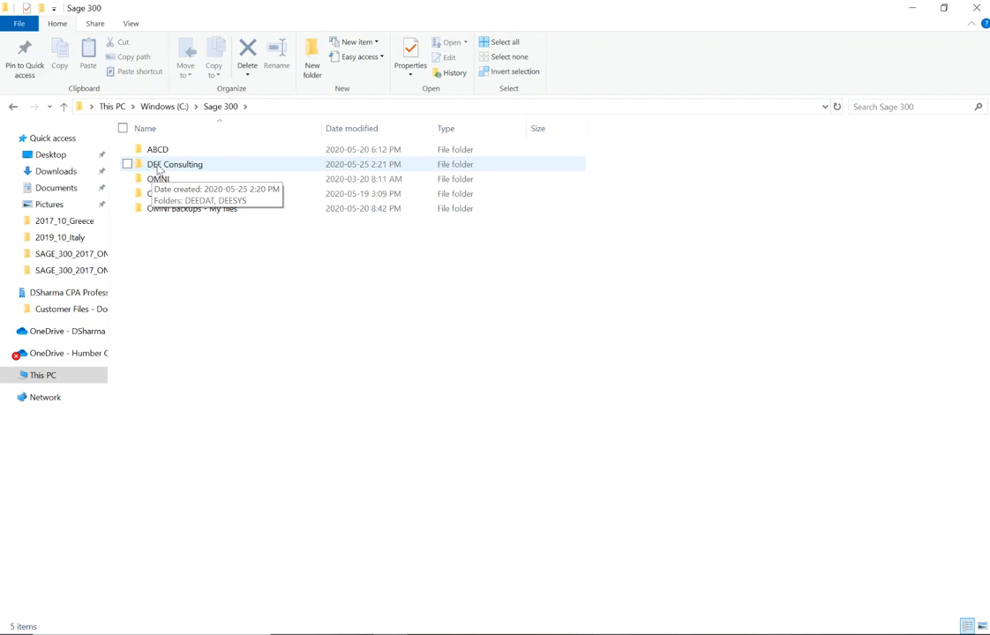
Step: Try the name XXX Consulting for the DEE Consulting folder and restore its original name
click(159, 169)
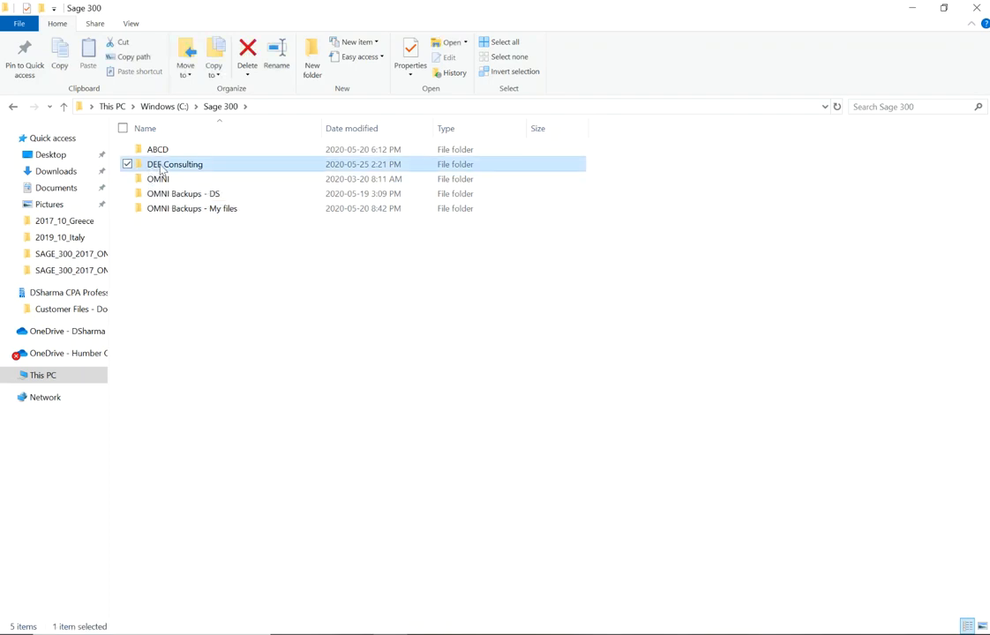
click(161, 164)
drag(162, 164, 132, 164)
text(XXX)
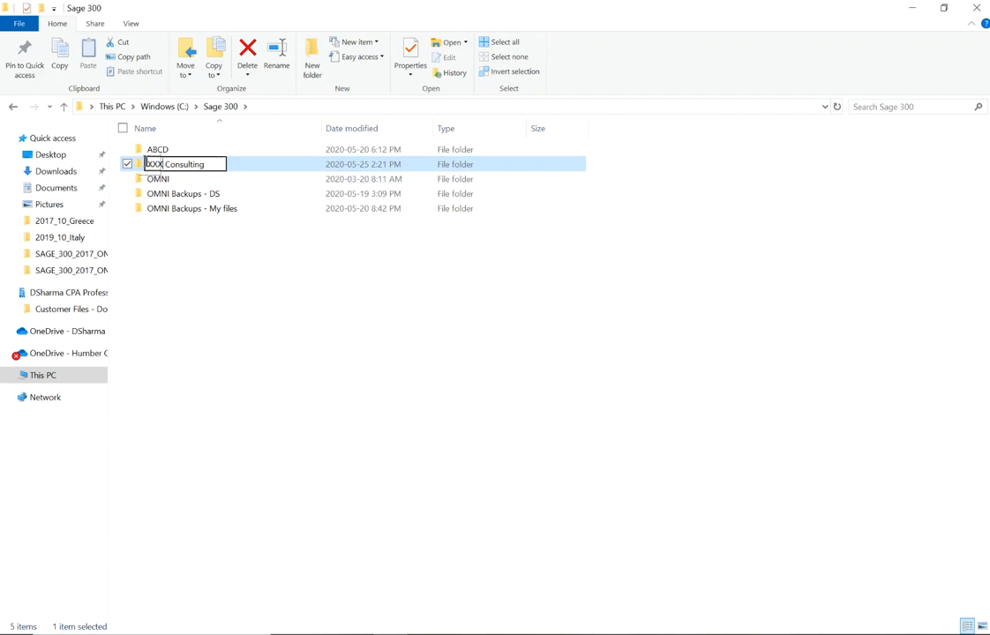
key(BackSpace)
key(BackSpace)
key(BackSpace)
text(DEE)
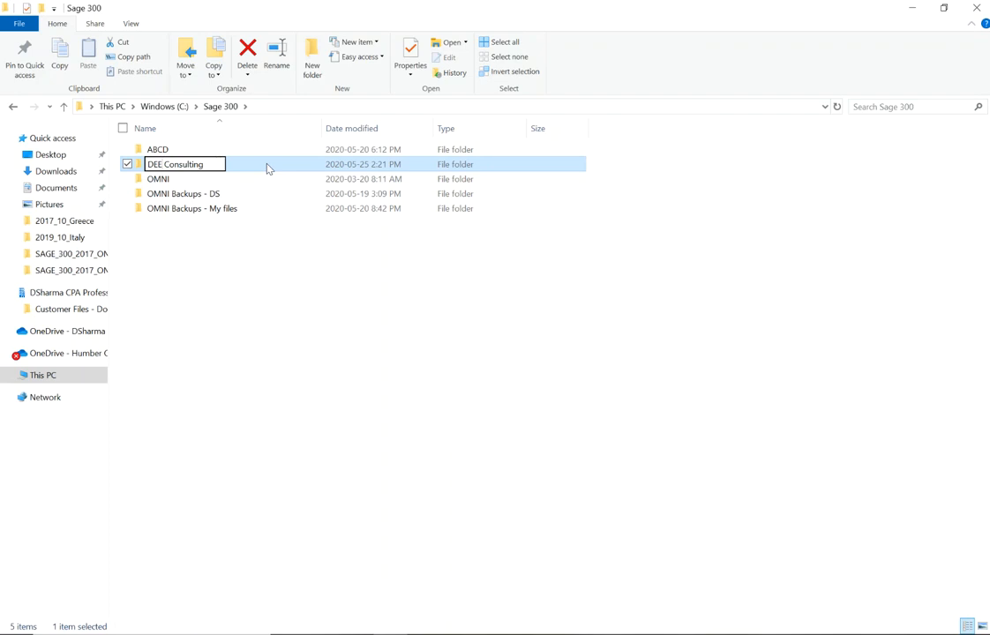
Step: Open the DEE Consulting folder to check its subfolders, and close File Explorer
double_click(241, 170)
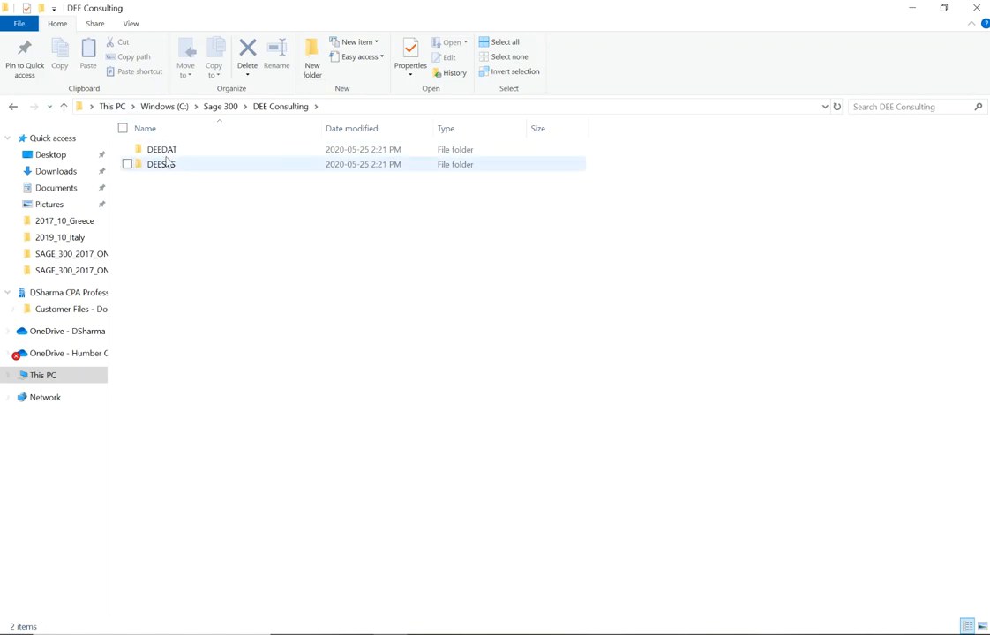
click(977, 9)
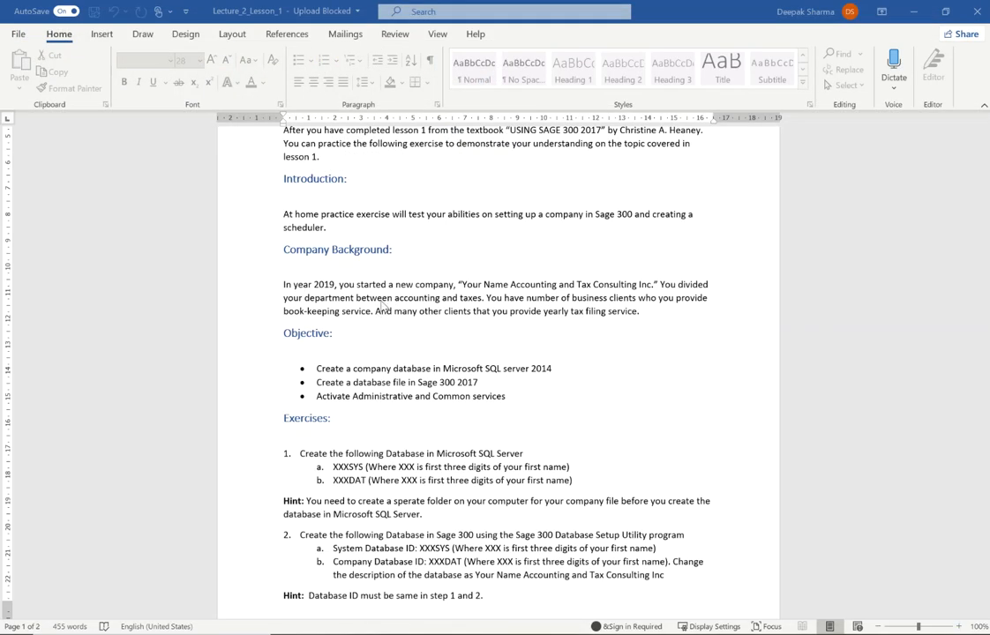
Step: Launch SQL Server 2014 Management Studio and connect to the PC\SQLEXPRESS database engine with Windows Authentication
key(super)
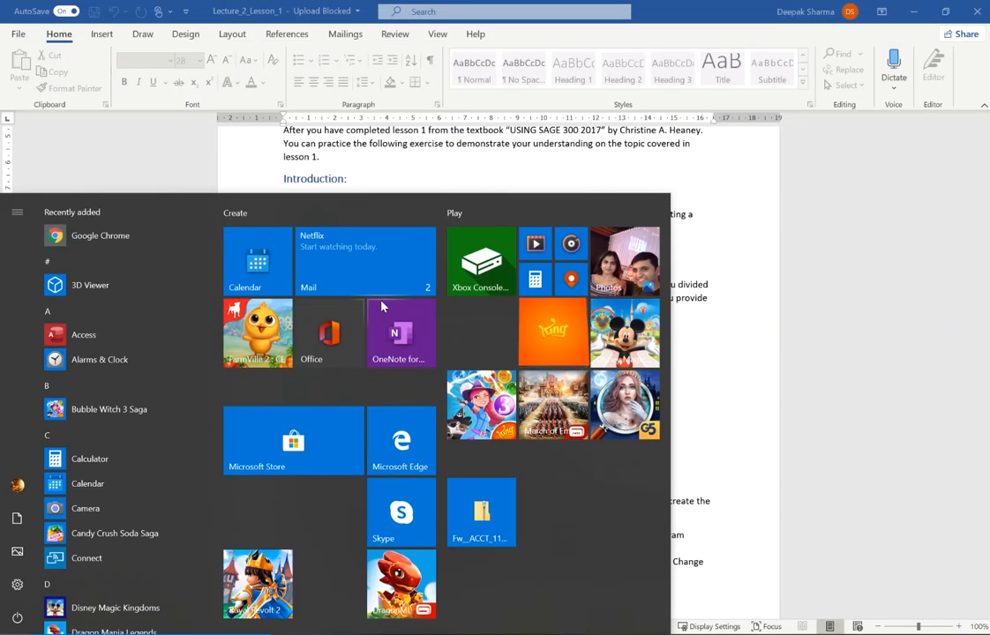
text(sql)
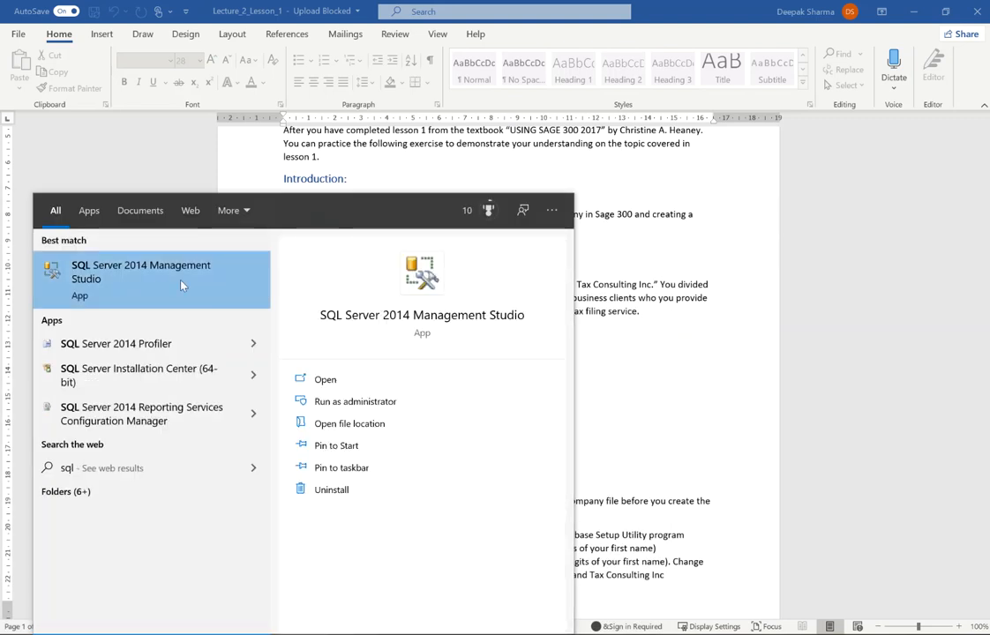
click(351, 382)
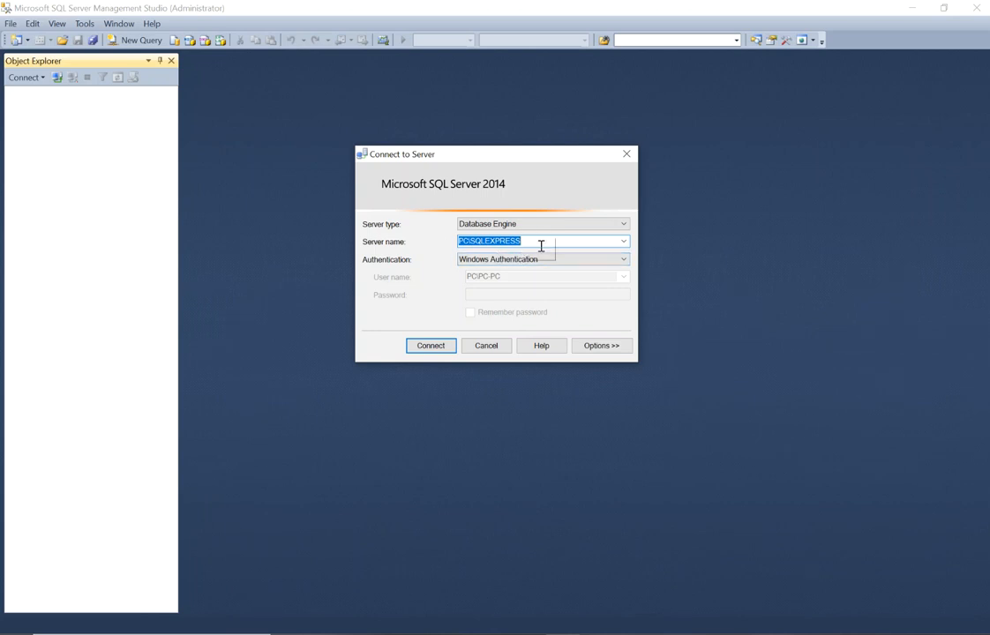
click(432, 346)
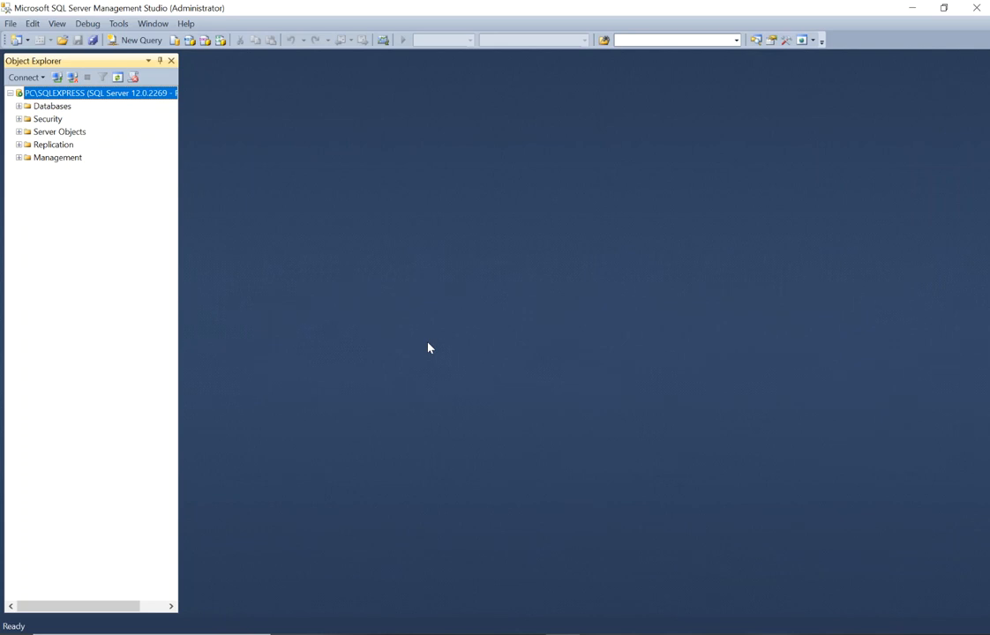
Step: Start a new database on the connected server and name it DEESYS
right_click(54, 108)
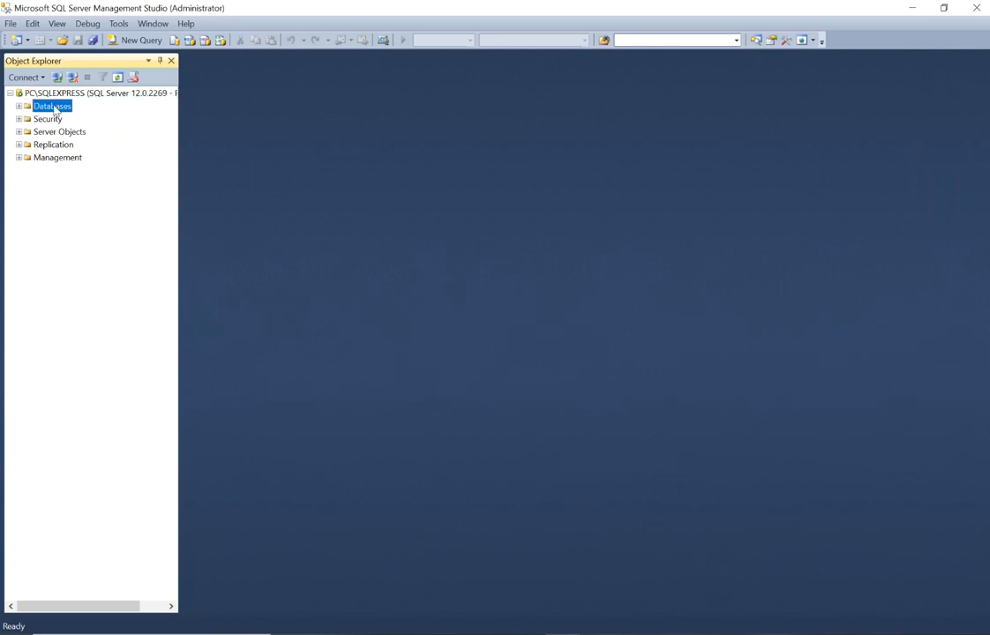
click(92, 113)
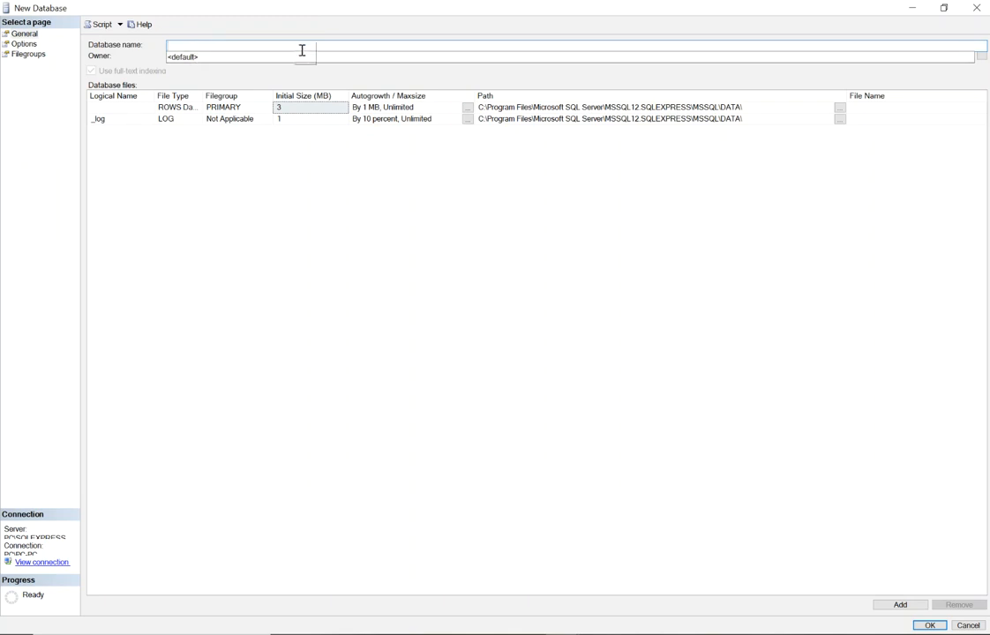
text(DEE)
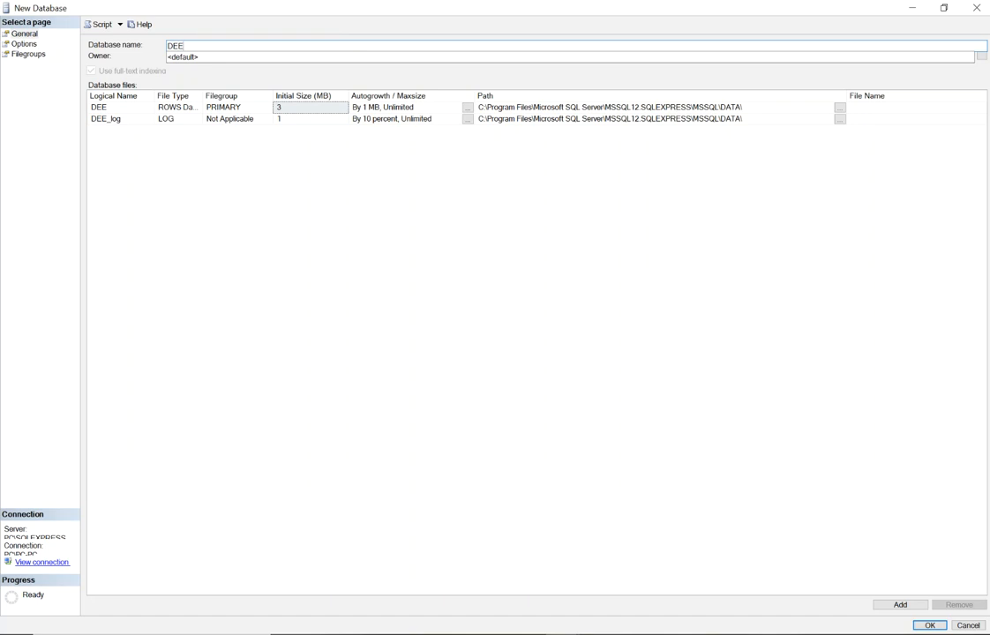
text(DAT)
key(BackSpace)
key(BackSpace)
key(BackSpace)
text(SYS)
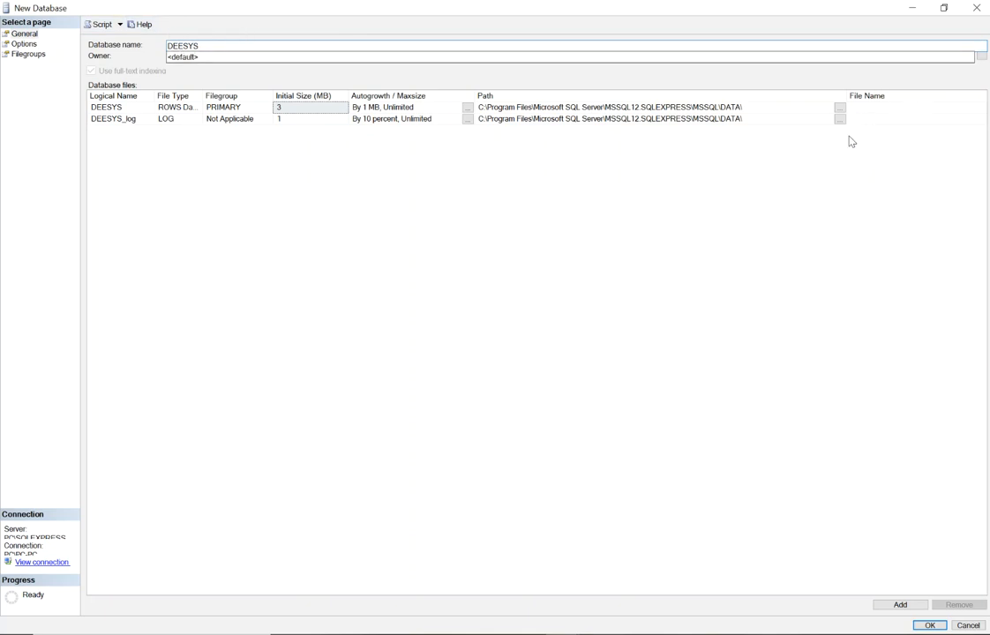
Step: Set the path of the DEESYS rows data file to C:\Sage 300\DEE Consulting\DEESYS
click(838, 108)
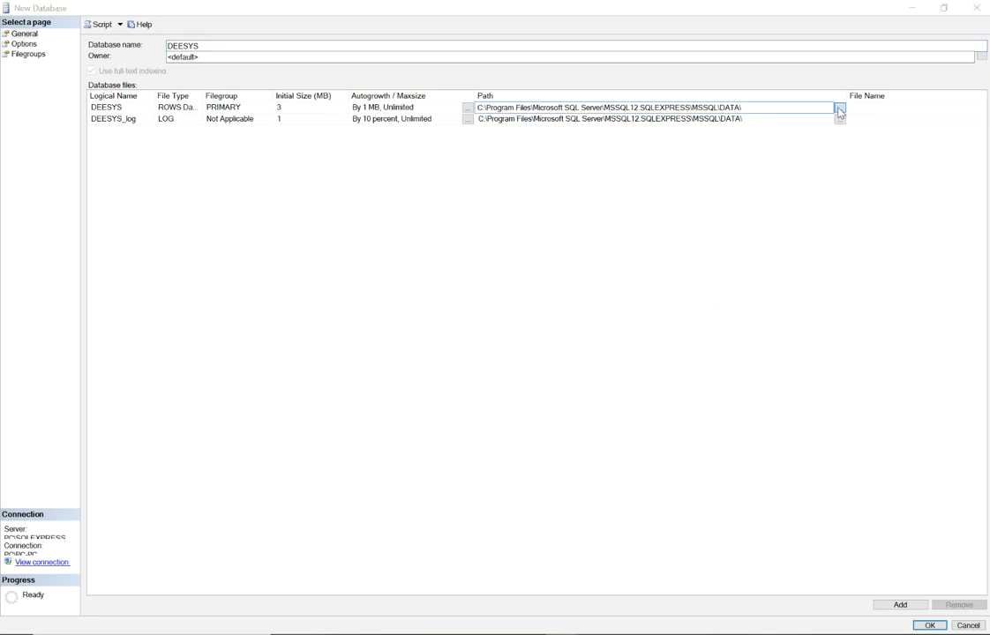
click(839, 108)
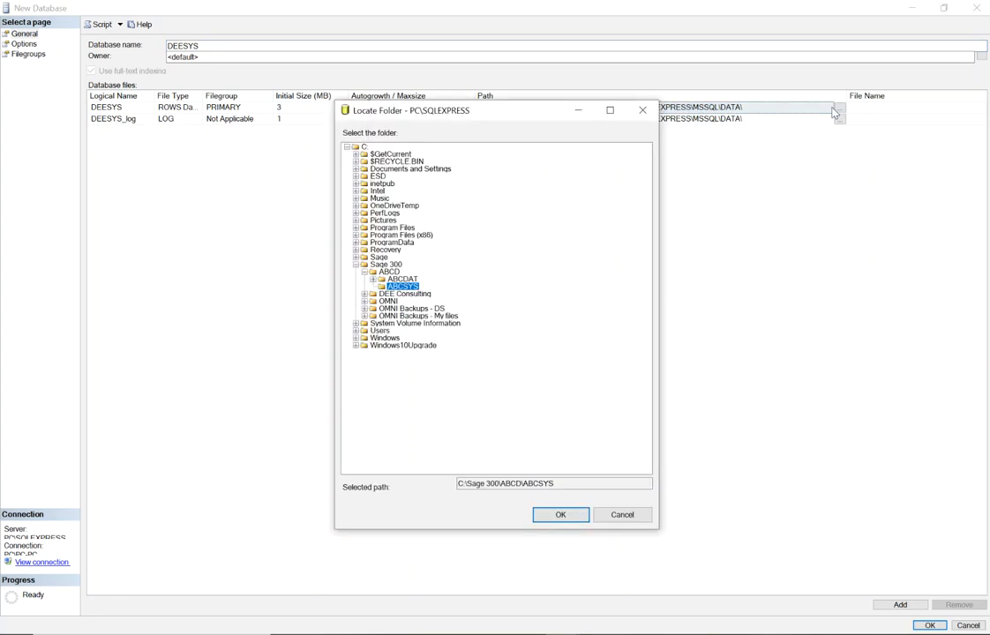
click(363, 272)
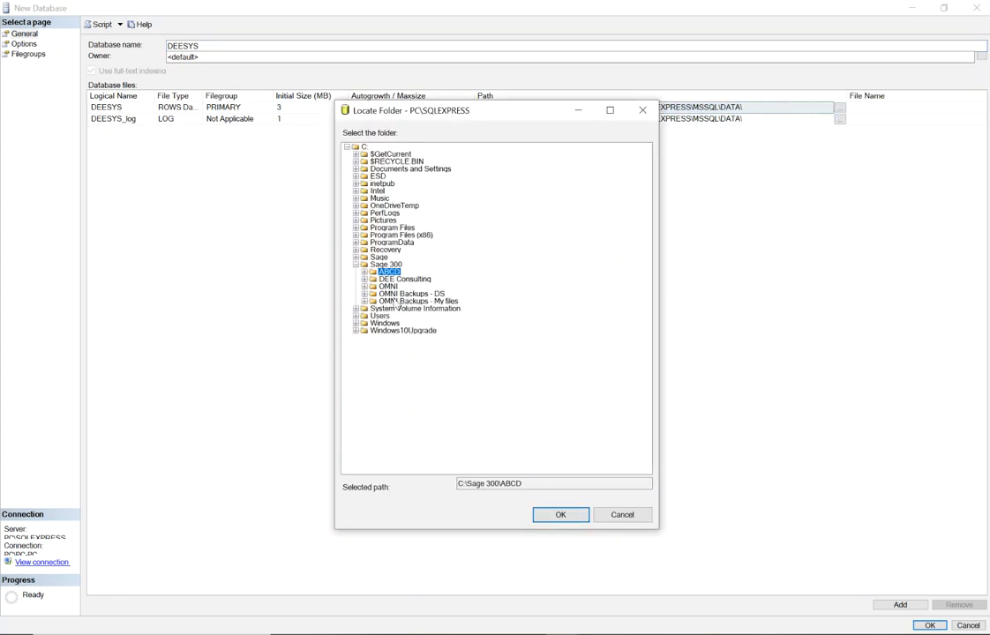
click(364, 279)
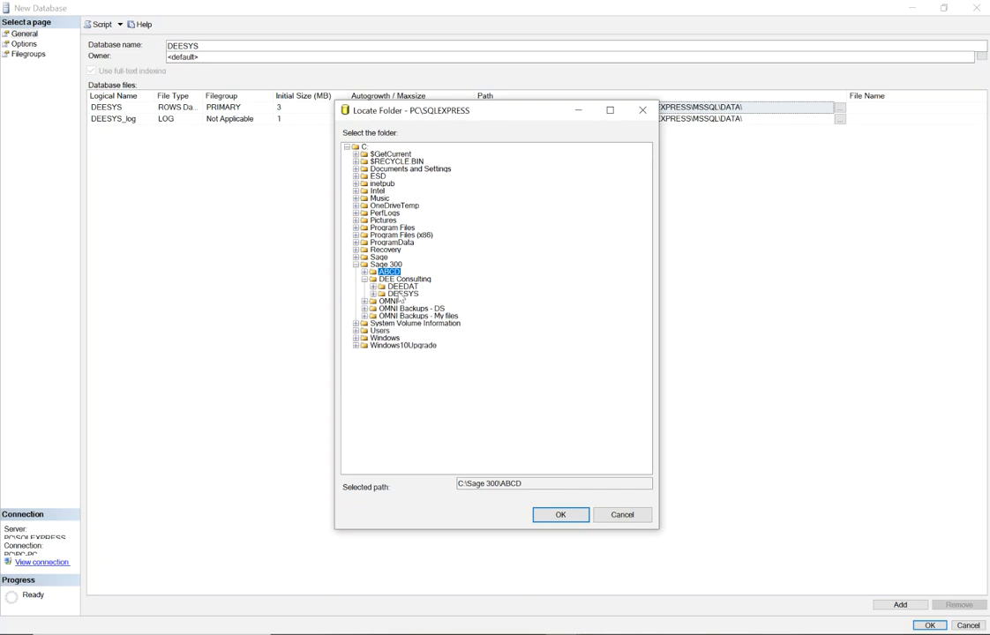
click(402, 293)
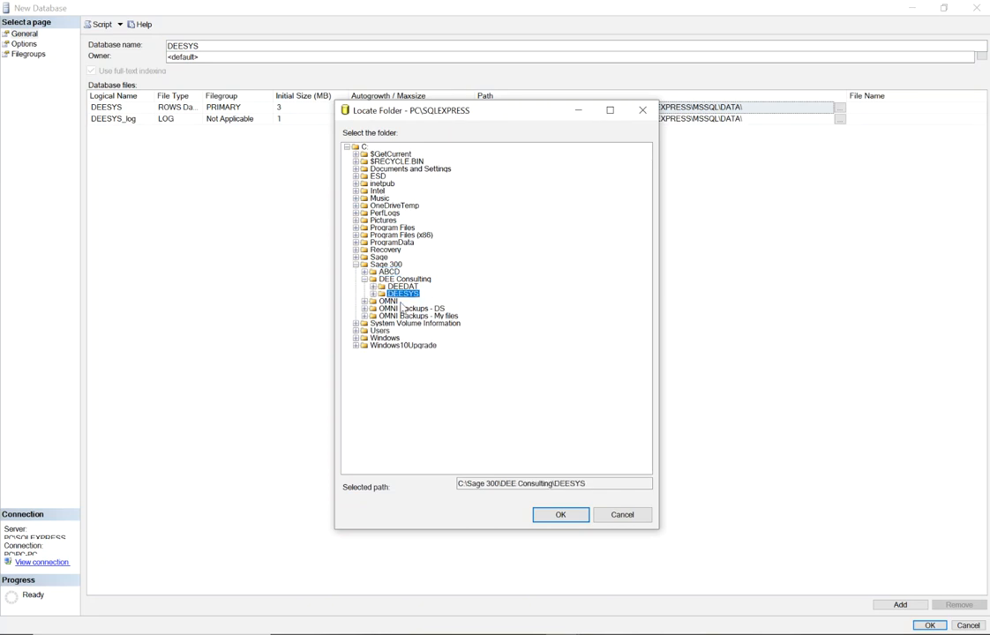
click(551, 515)
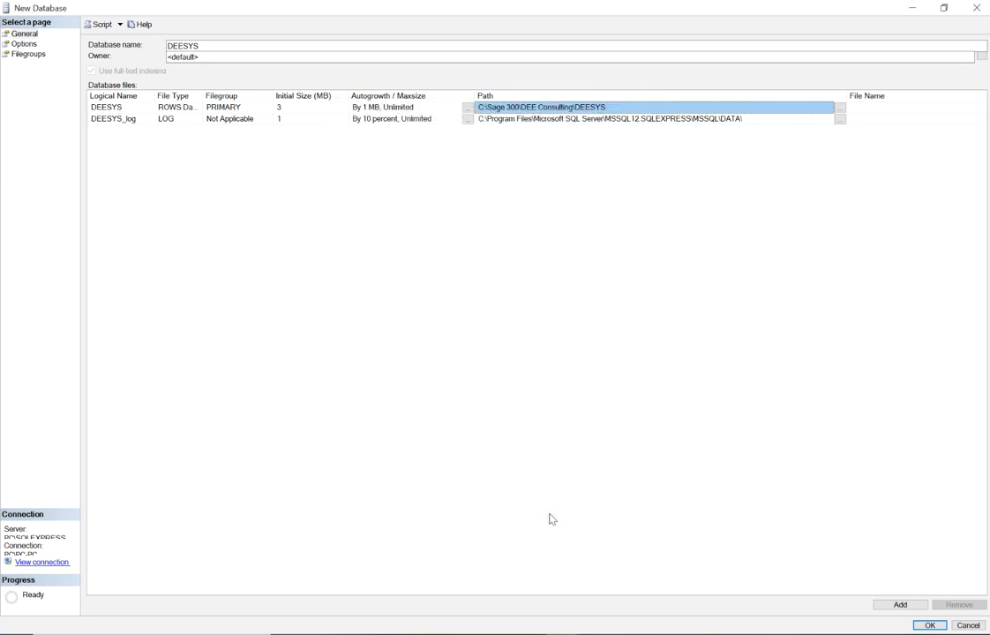
Step: Set the path of the DEESYS_log file to C:\Sage 300\DEE Consulting\DEESYS
click(829, 119)
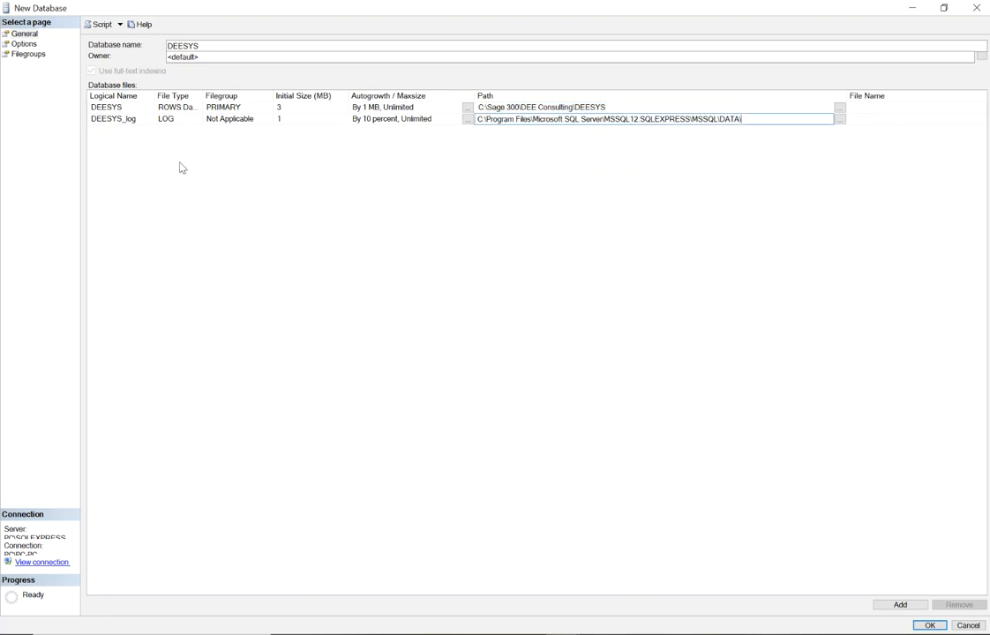
click(839, 119)
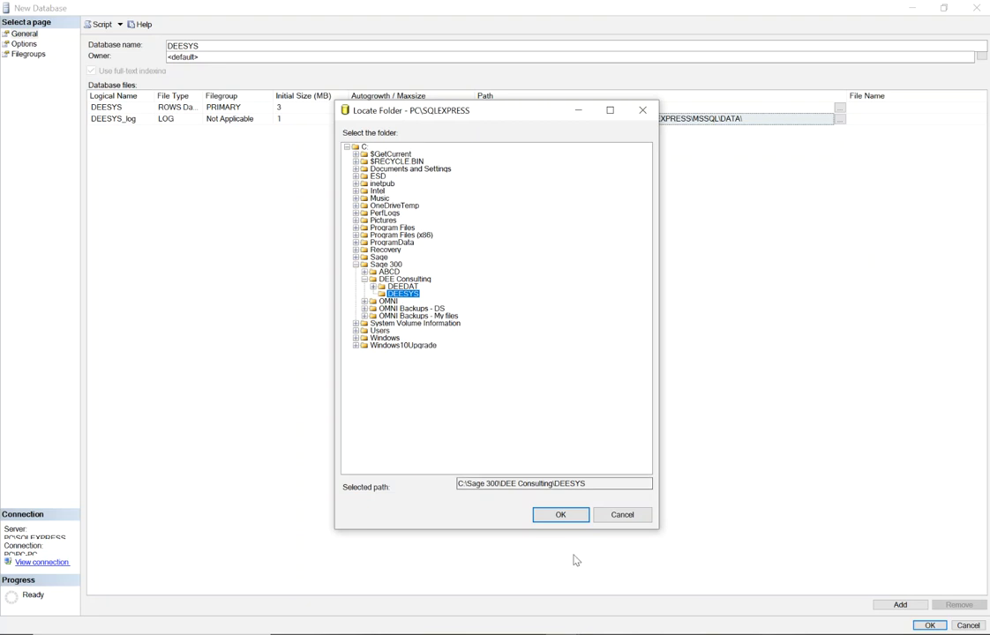
click(561, 514)
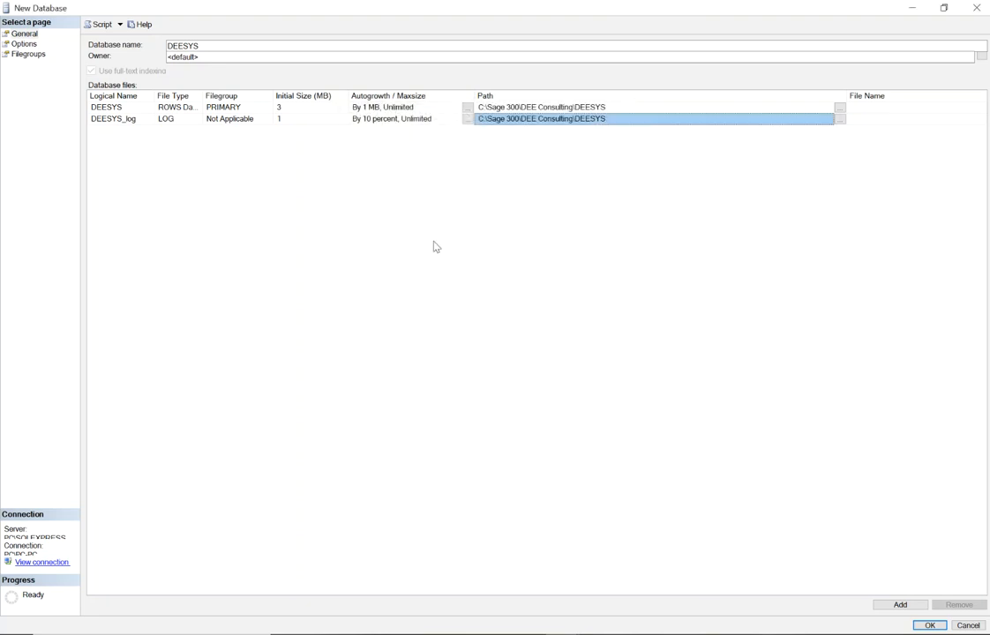
Step: Set the DEESYS rows data file's initial size to 5 MB and open the log file's initial size for editing
click(296, 106)
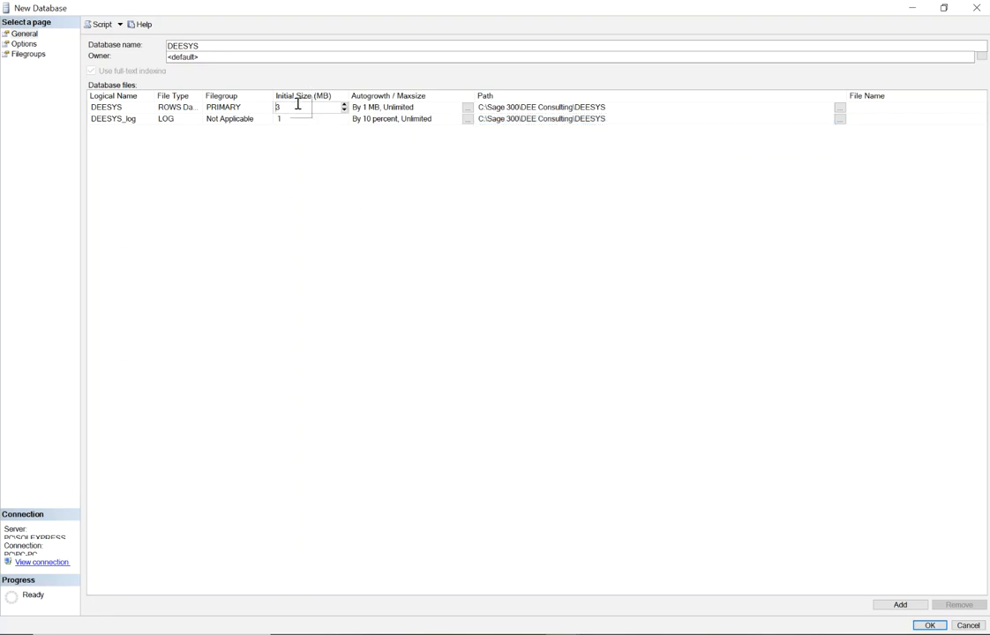
text(5)
click(306, 118)
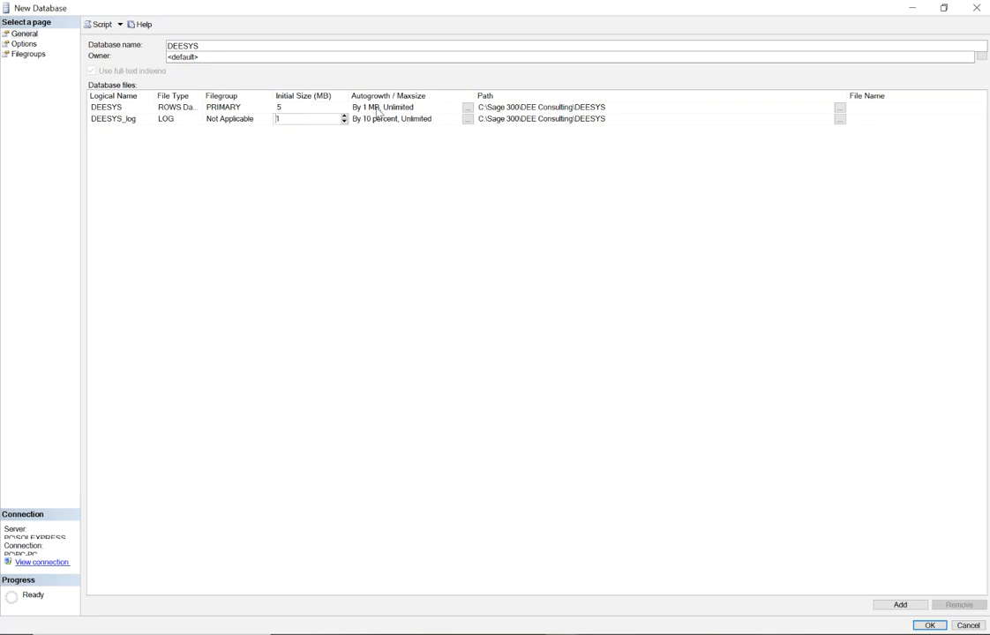
Step: Create the DEESYS database with the entered file settings and expand the server's list of databases
click(436, 190)
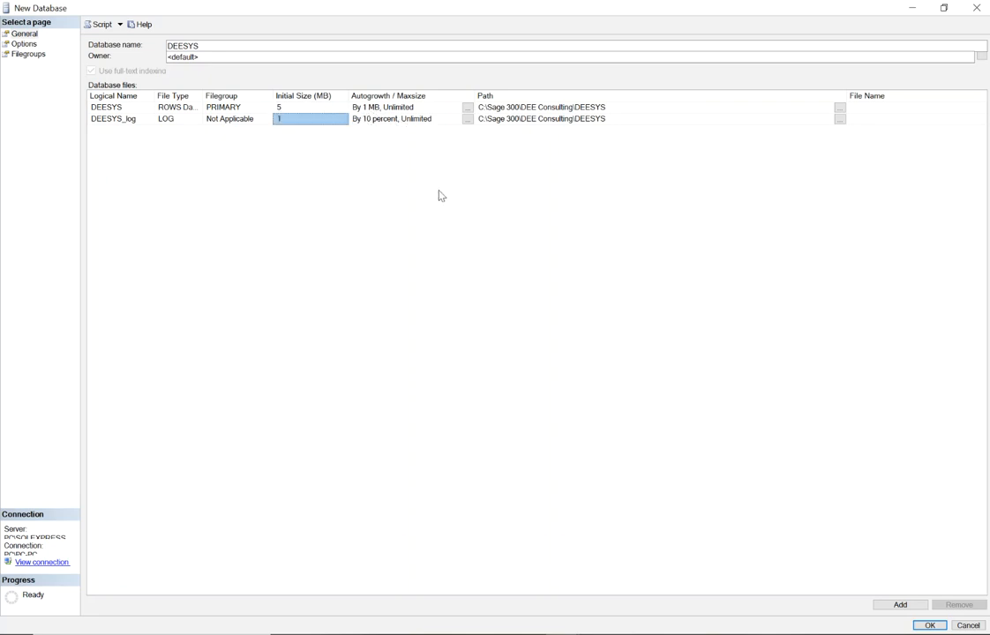
click(926, 625)
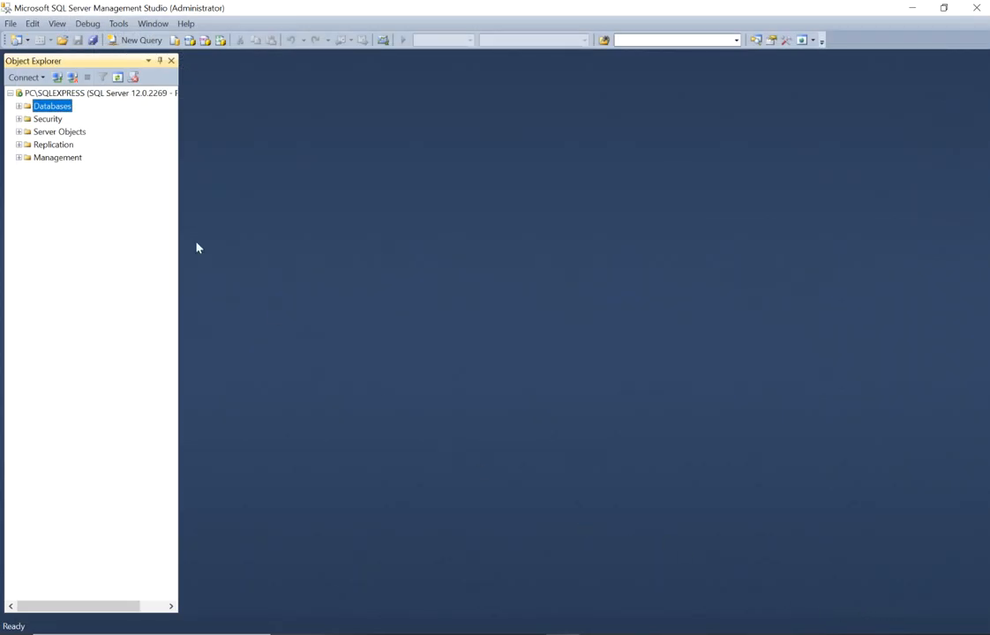
click(18, 106)
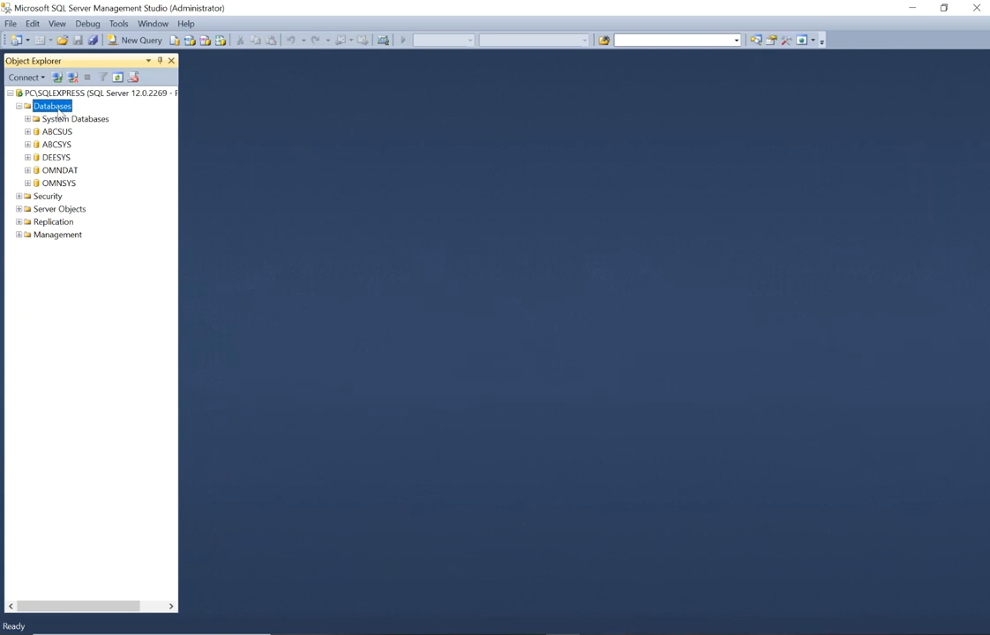
Step: Start another new database on the server and name it DEEDAT
right_click(59, 109)
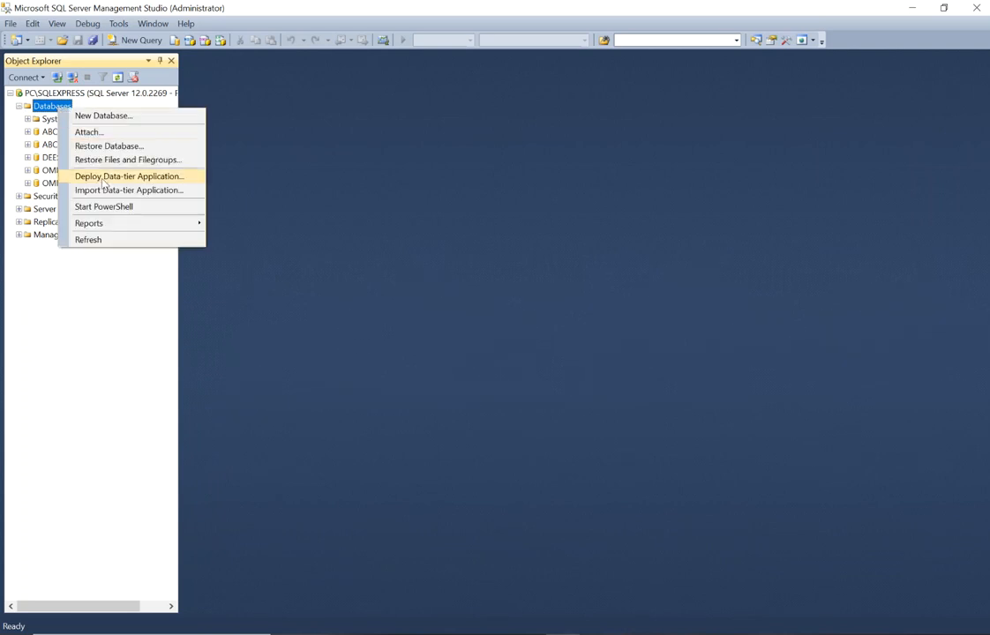
click(103, 116)
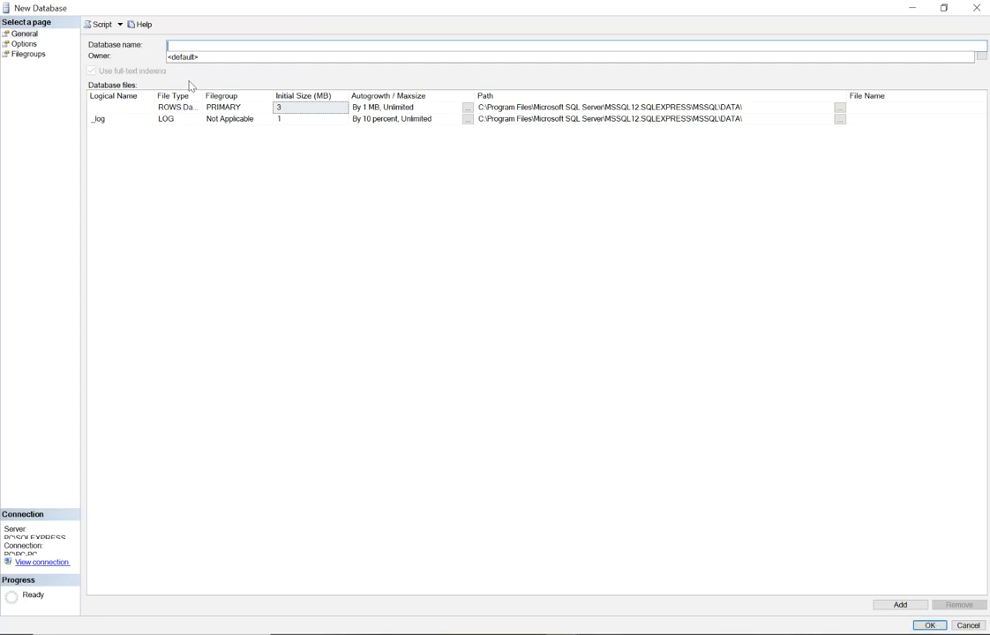
text(DEEDAT)
key(Tab)
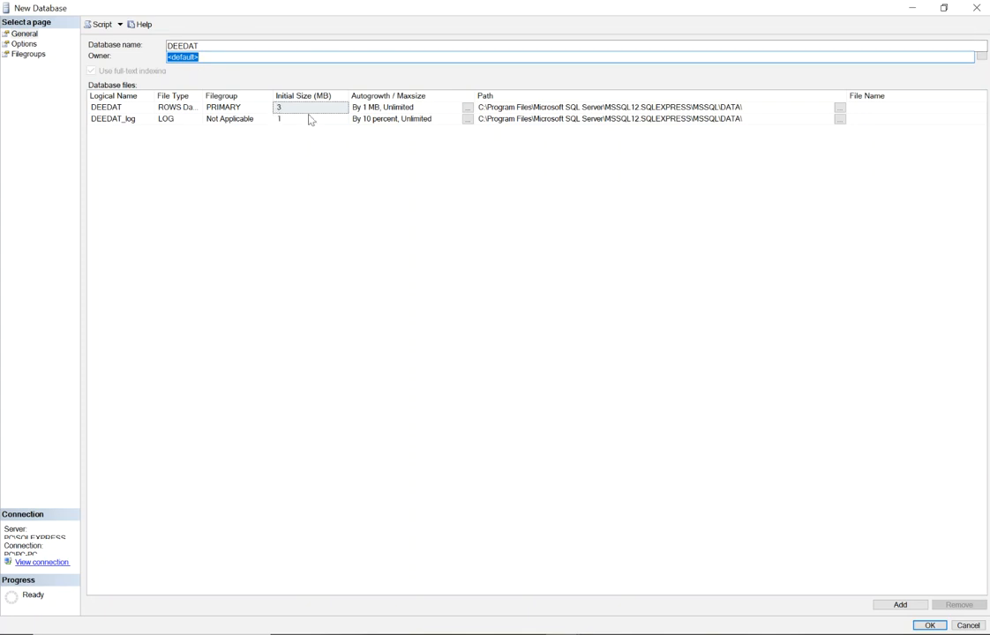
Step: Set the DEEDAT rows data file's initial size to 5 MB
click(310, 106)
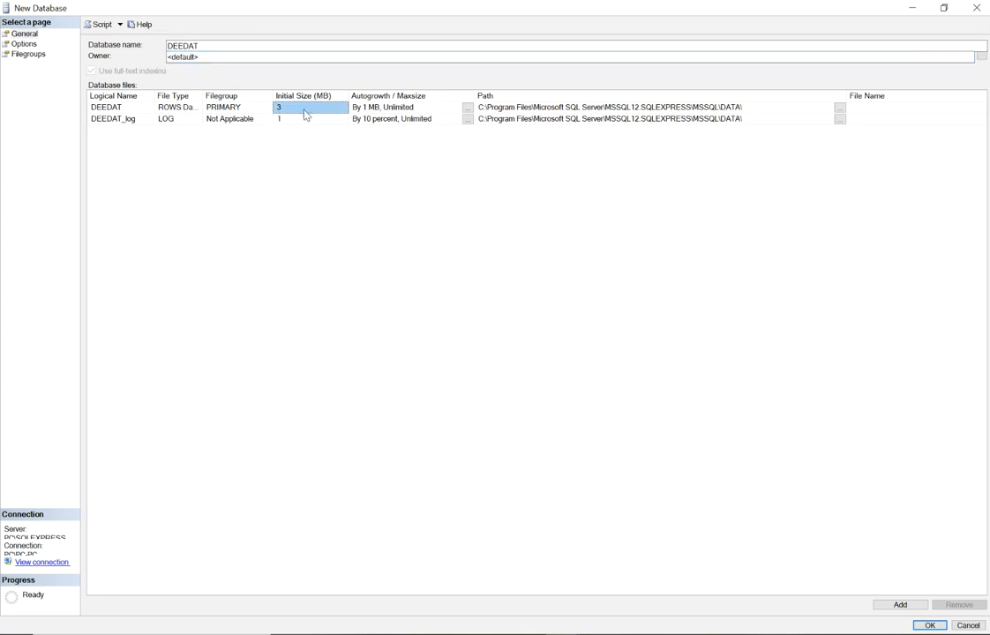
click(304, 110)
text(5)
click(294, 118)
Step: Set the paths of the DEEDAT data and log files to C:\Sage 300\DEE Consulting\DEEDAT and create the database
click(840, 110)
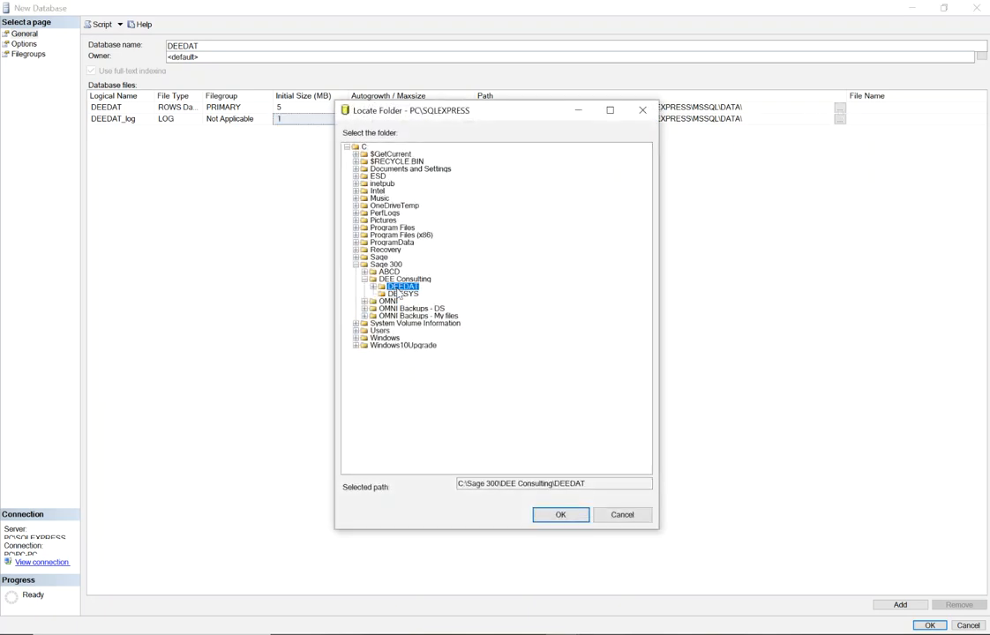
click(560, 514)
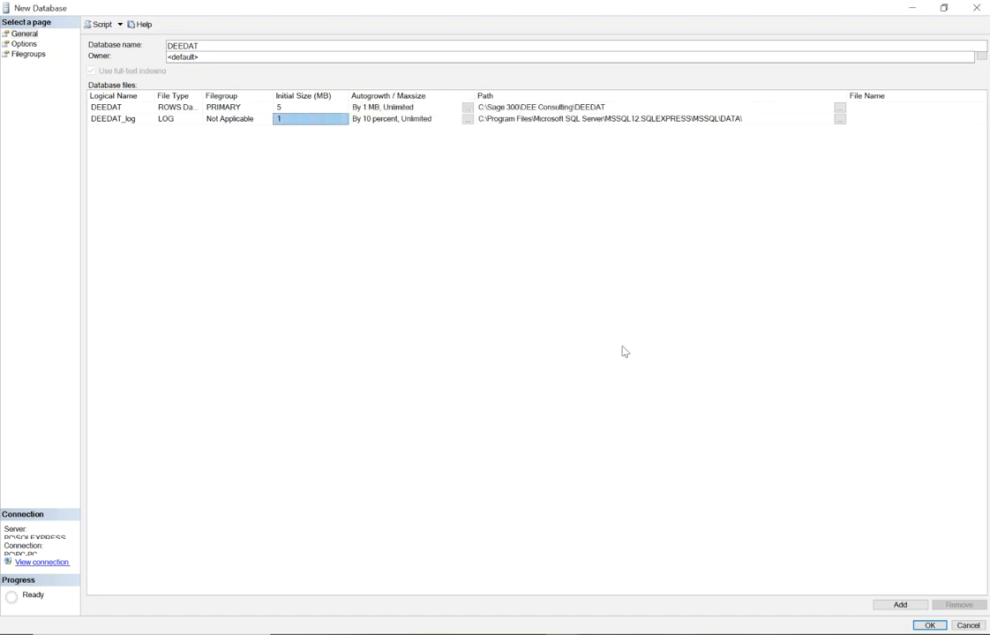
click(839, 118)
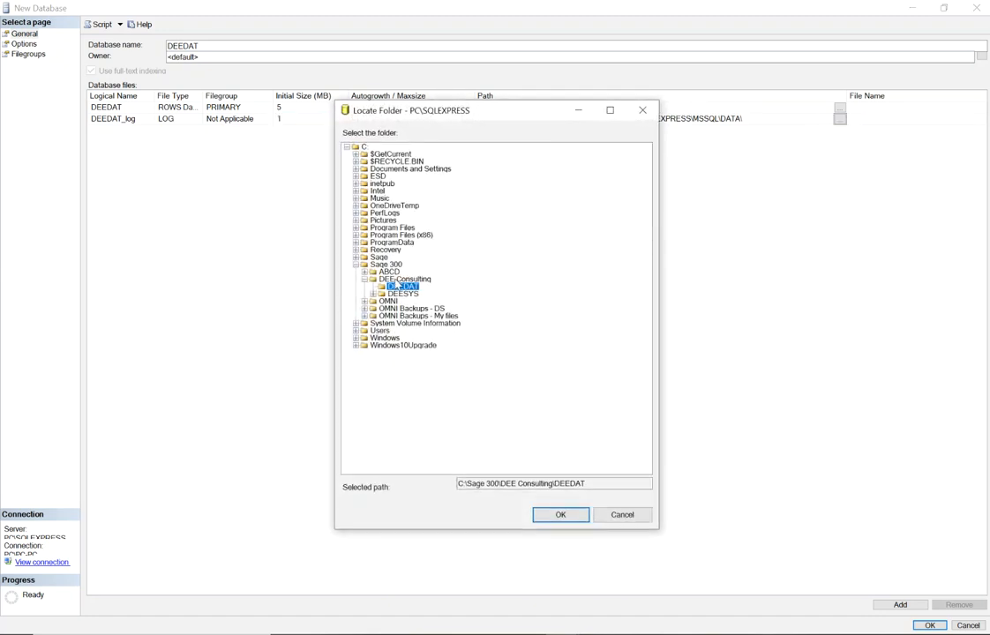
click(561, 514)
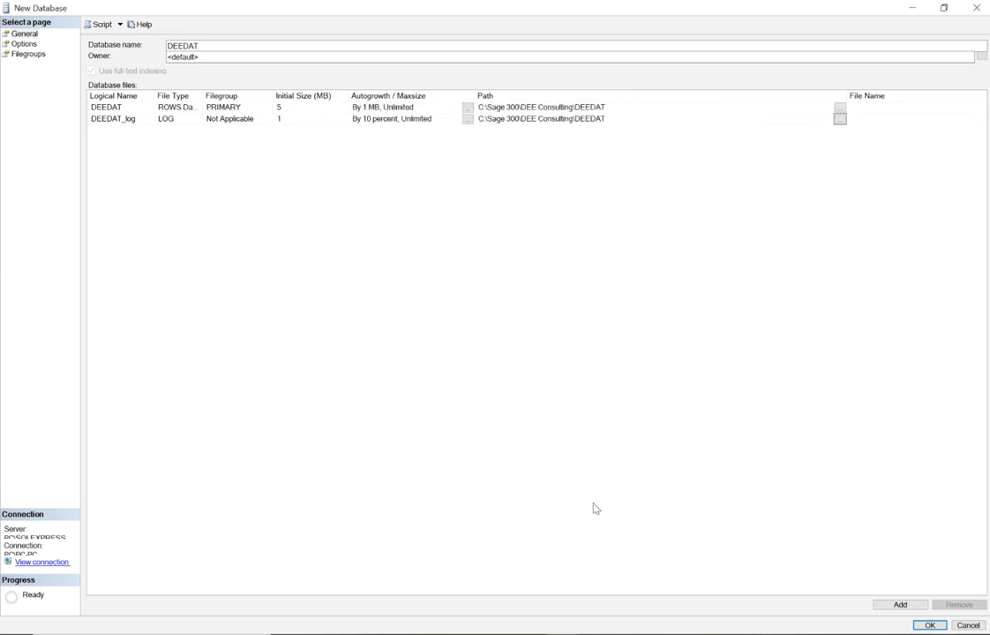
click(928, 624)
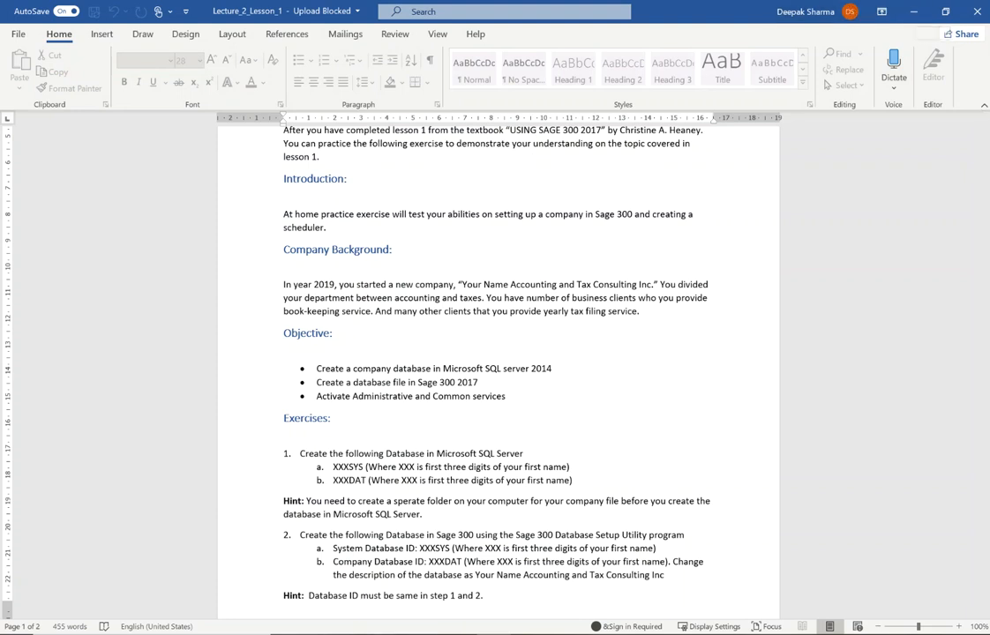
Step: Search the computer for the Sage 300 Database Setup utility, launch it and allow it to run
key(super)
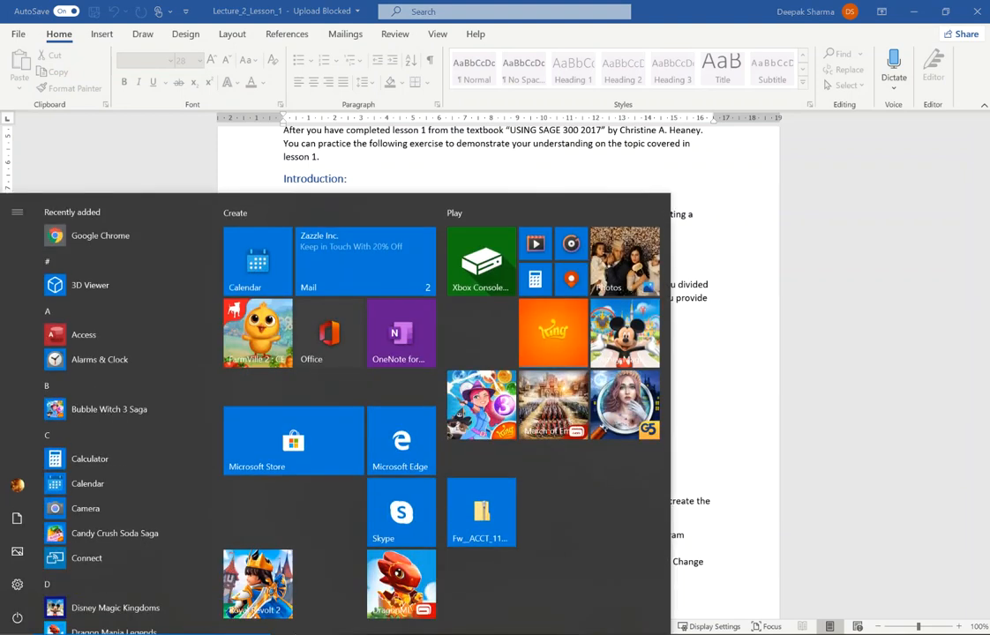
text(satab)
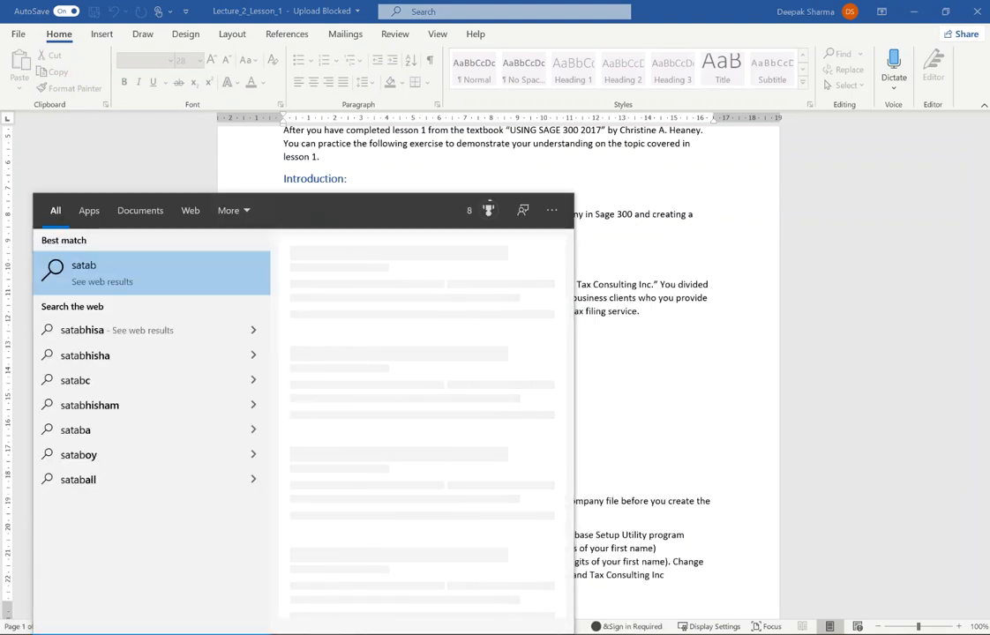
key(BackSpace)
key(BackSpace)
key(BackSpace)
key(BackSpace)
key(BackSpace)
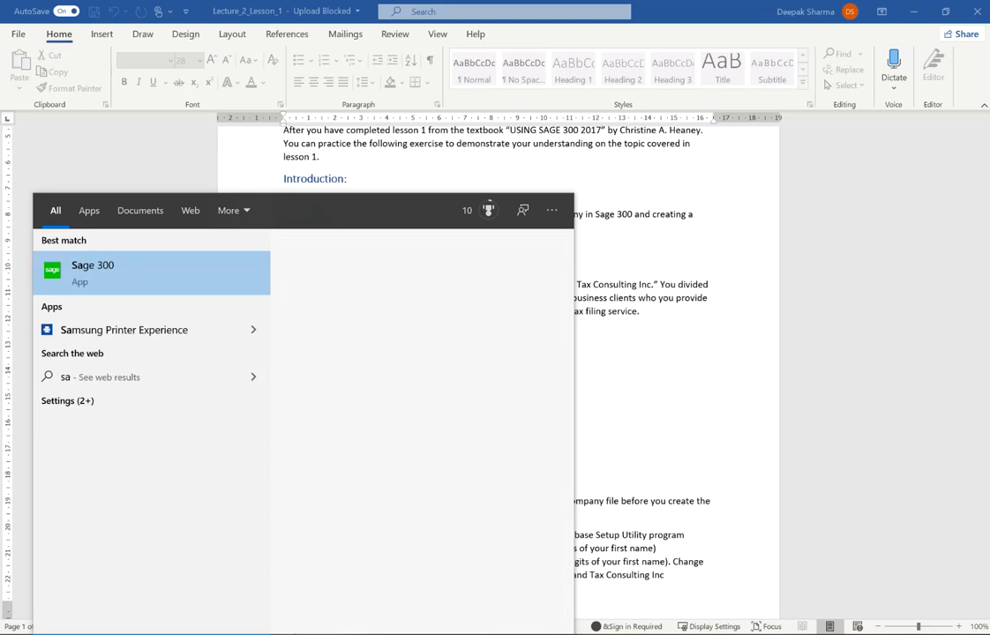
text(data)
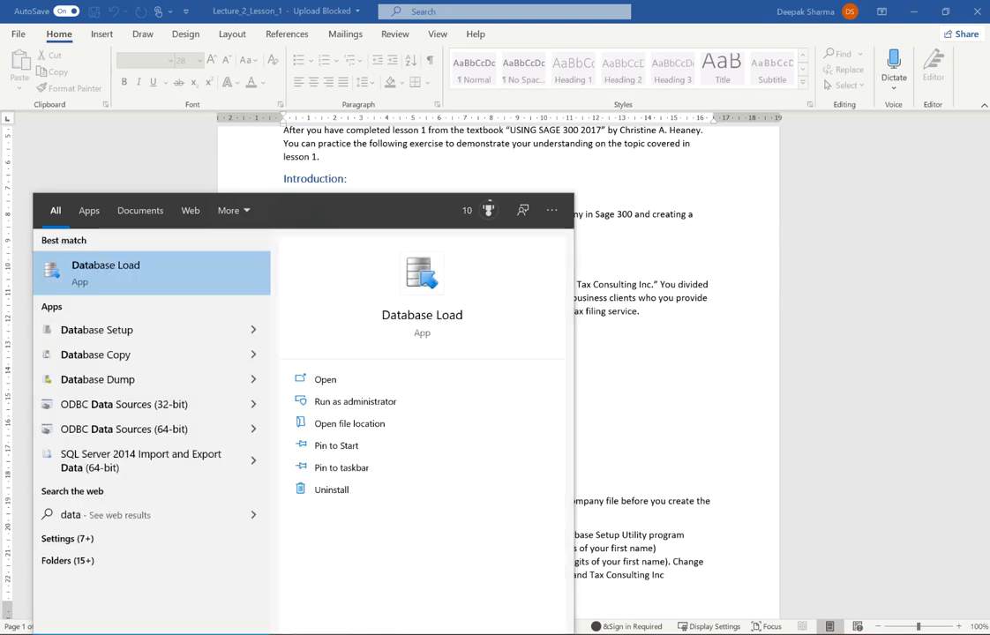
click(128, 341)
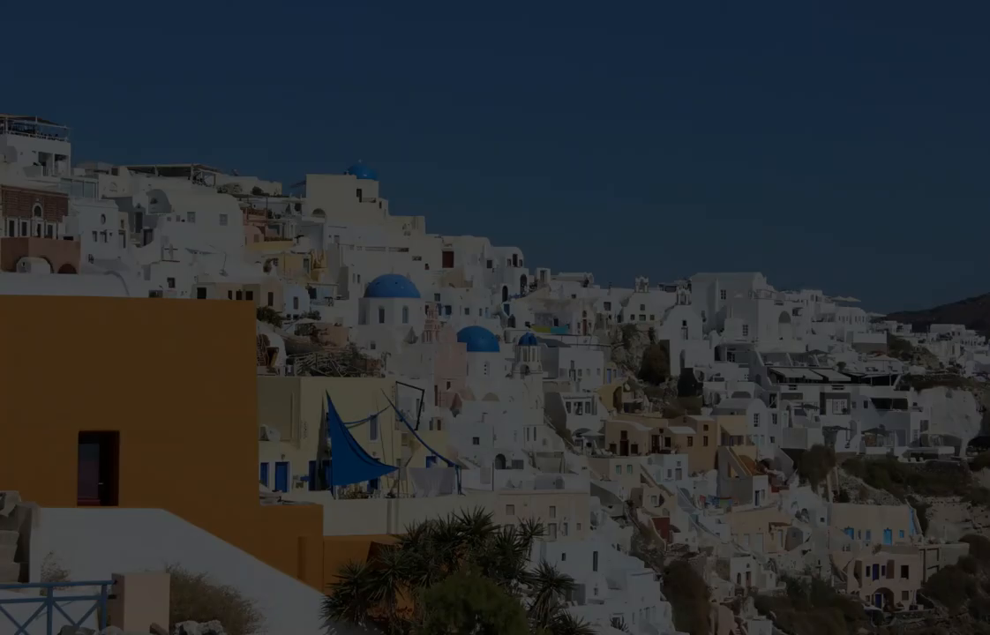
click(403, 415)
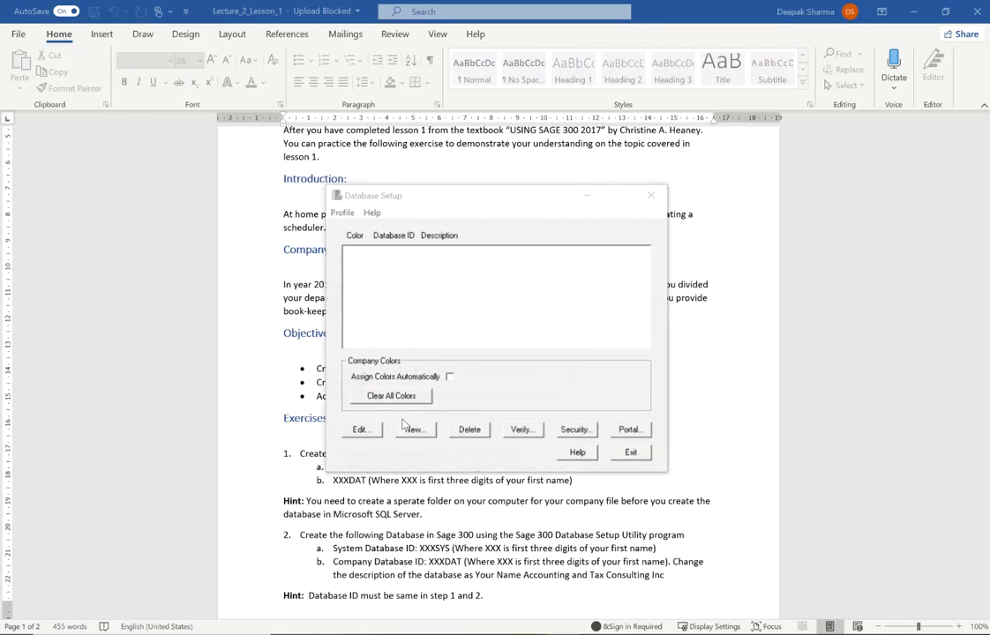
Step: Sign on to Database Setup as ADMIN with the account password
click(524, 335)
text(**)
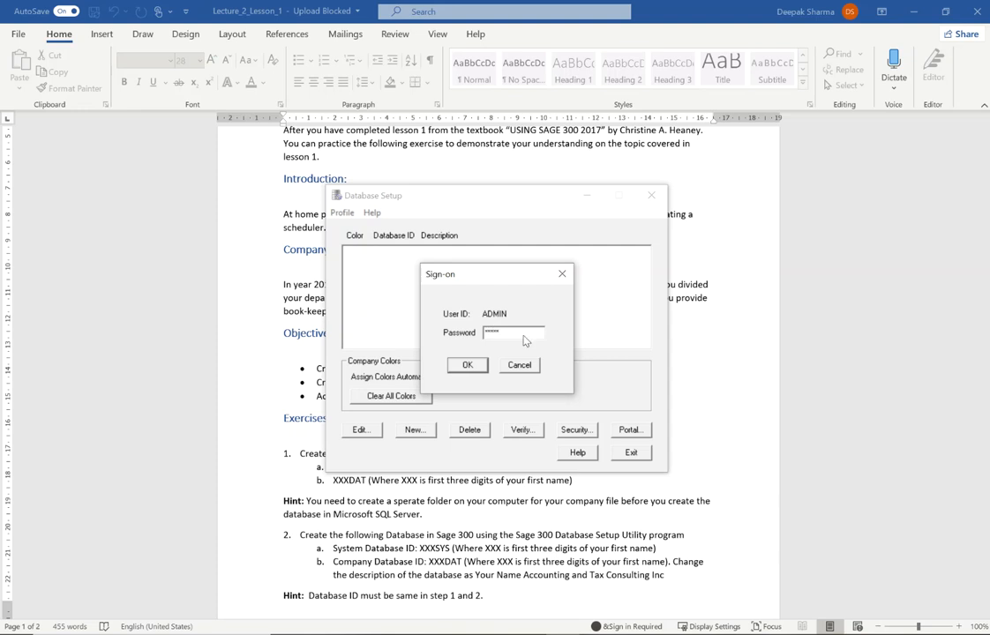
key(Return)
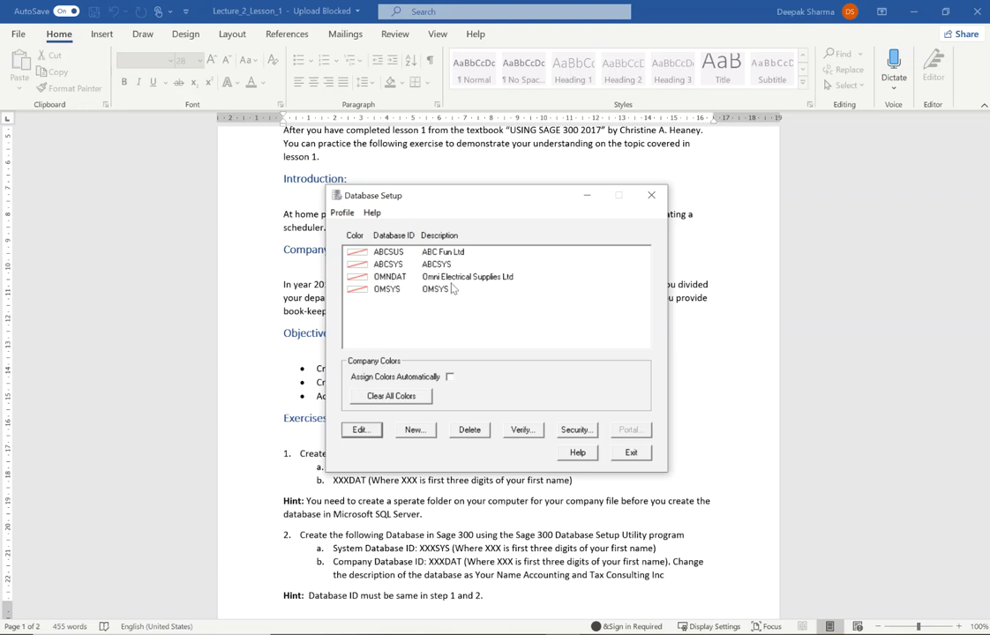
Step: Start a new database profile with the ID DEESYS and the System category
click(414, 430)
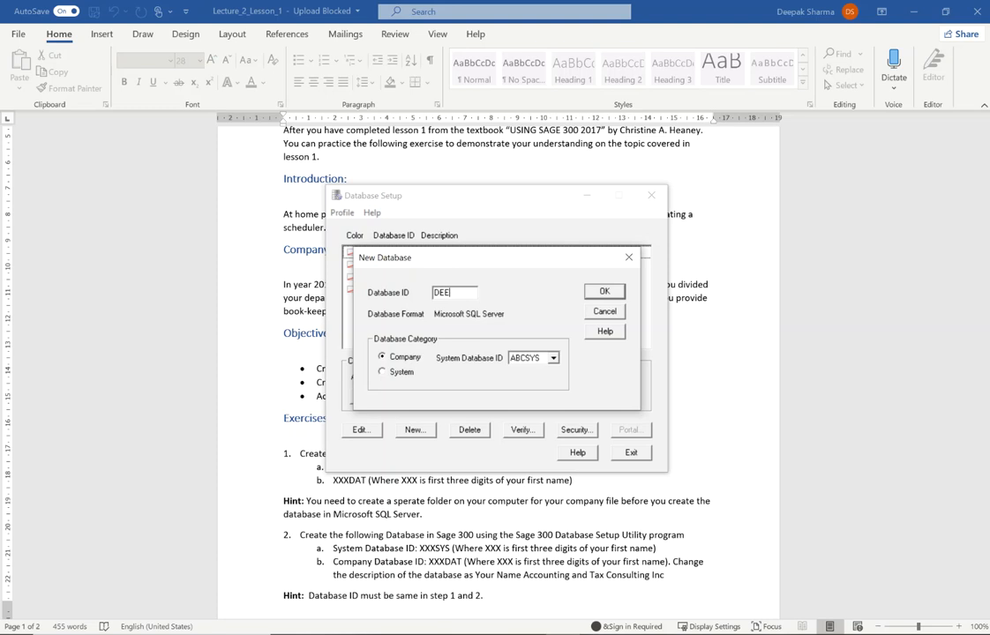
text(SD)
click(385, 372)
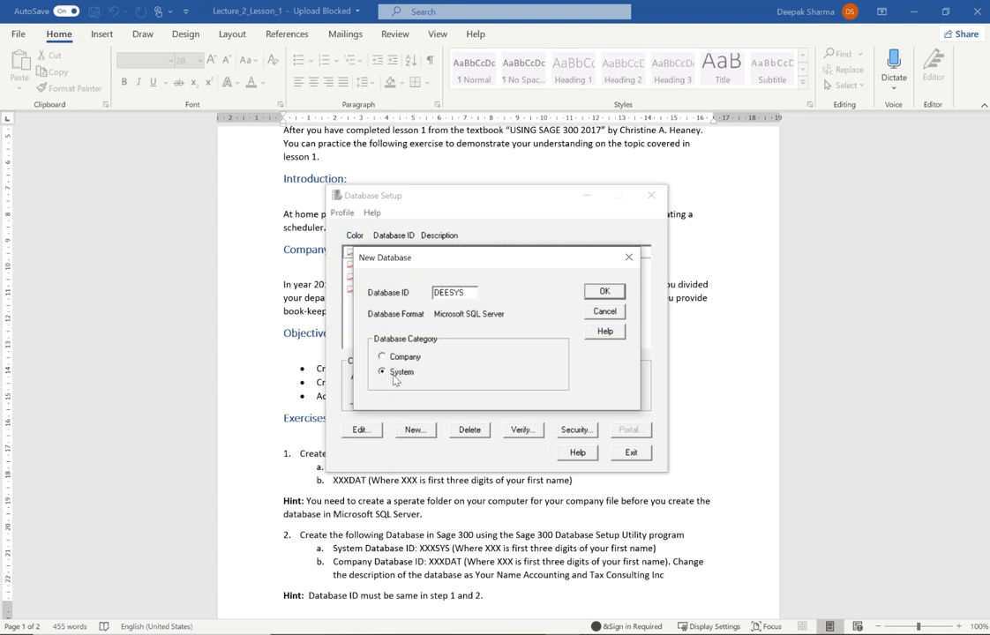
click(620, 292)
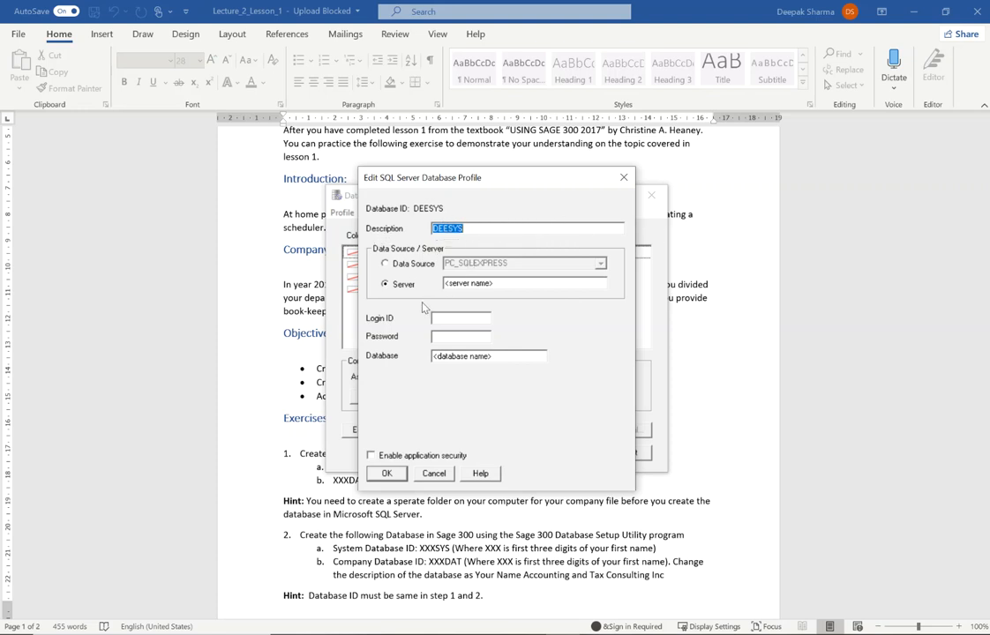
Step: Complete the DEESYS profile with server PC\SQLEXPRESS, login ID sa, the login password and database DEESYS, and save it
click(508, 284)
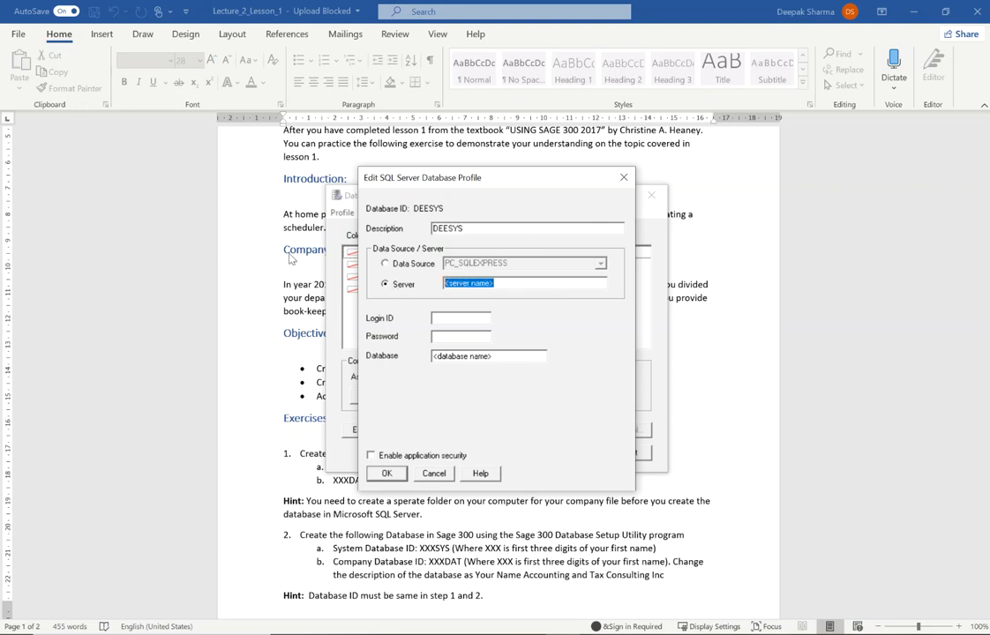
text(PC\SQLEXPRESS)
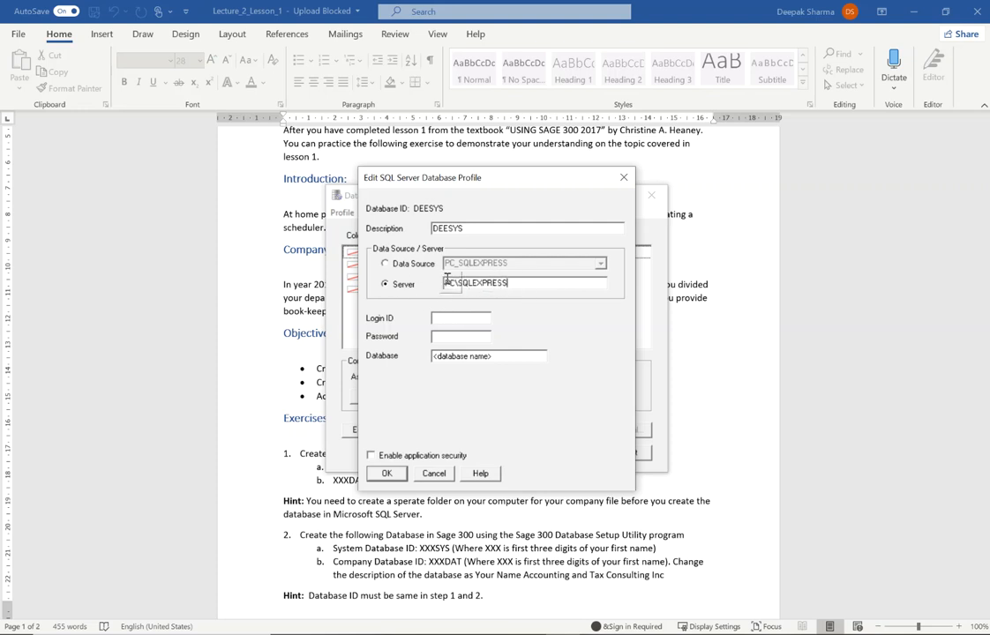
click(453, 317)
text(sa)
key(Tab)
text(*******)
key(Tab)
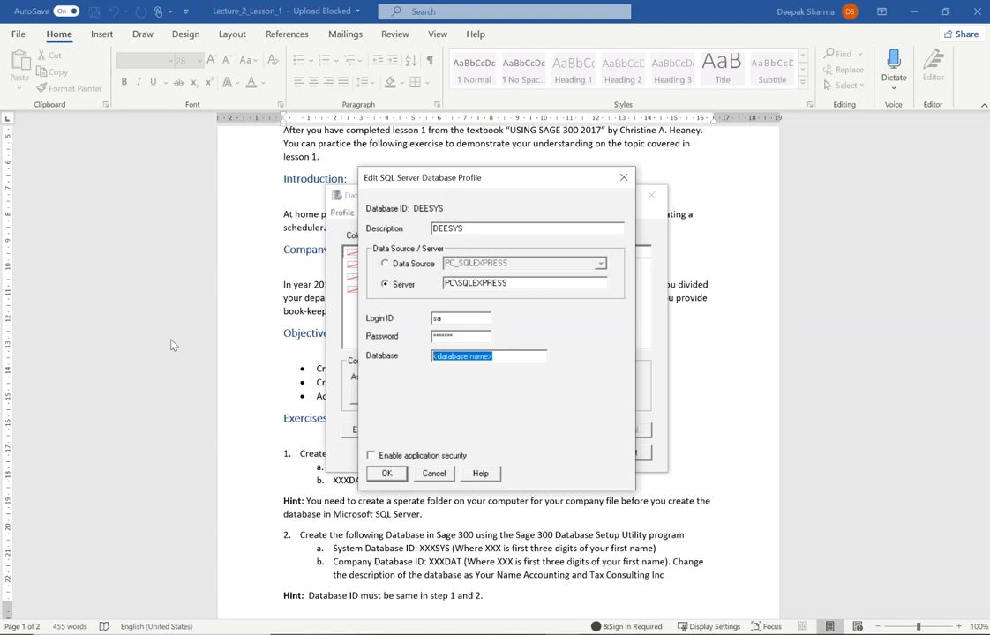
text(DEESYS)
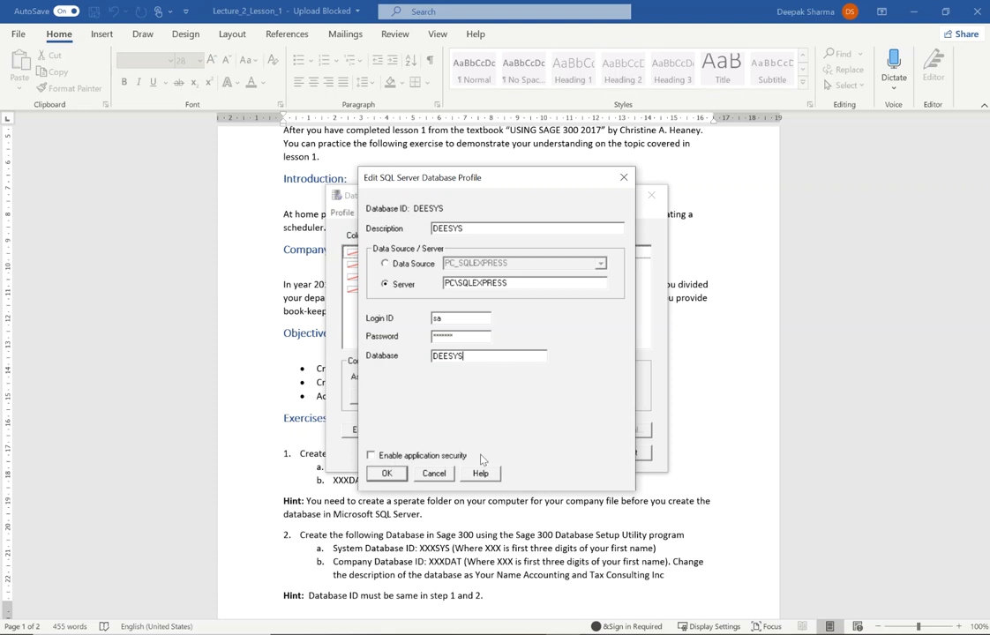
click(387, 472)
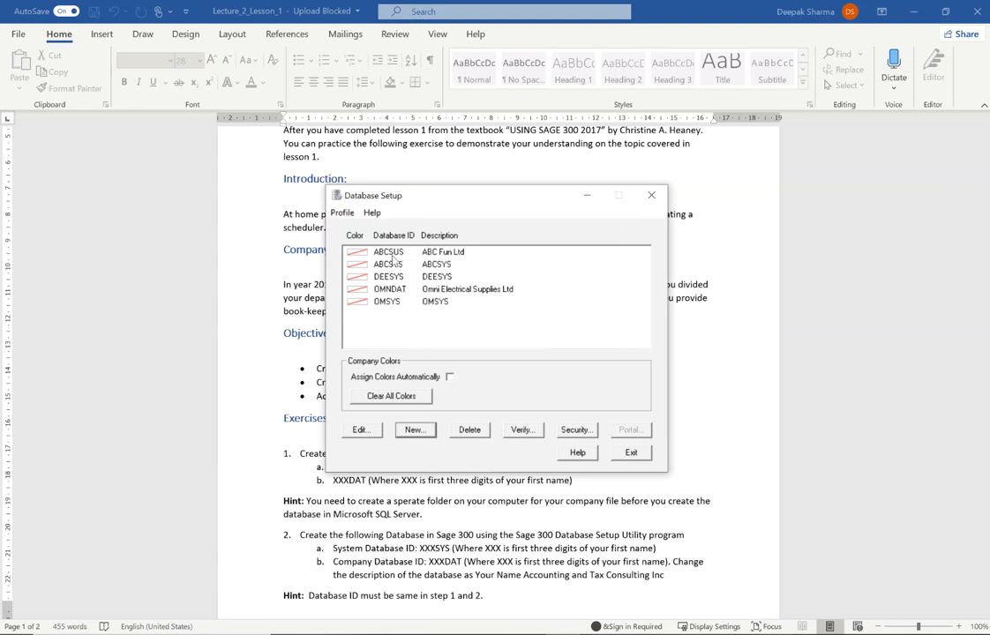
Step: Start a new company database profile with the ID DEEDAT, linked to the system database DEESYS
click(411, 431)
text(ABC)
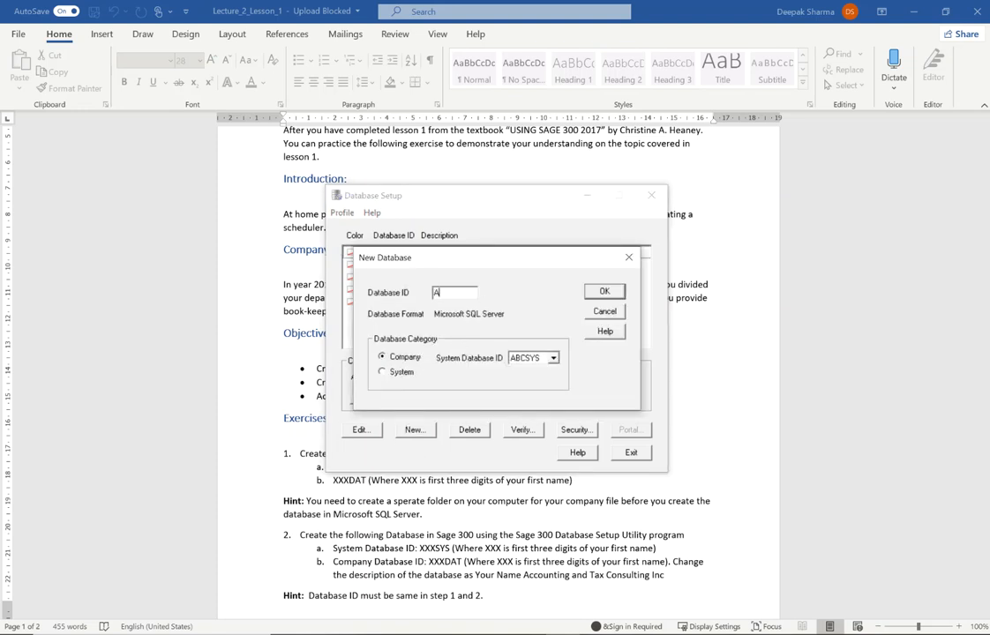
key(BackSpace)
key(BackSpace)
key(BackSpace)
drag(492, 266, 660, 240)
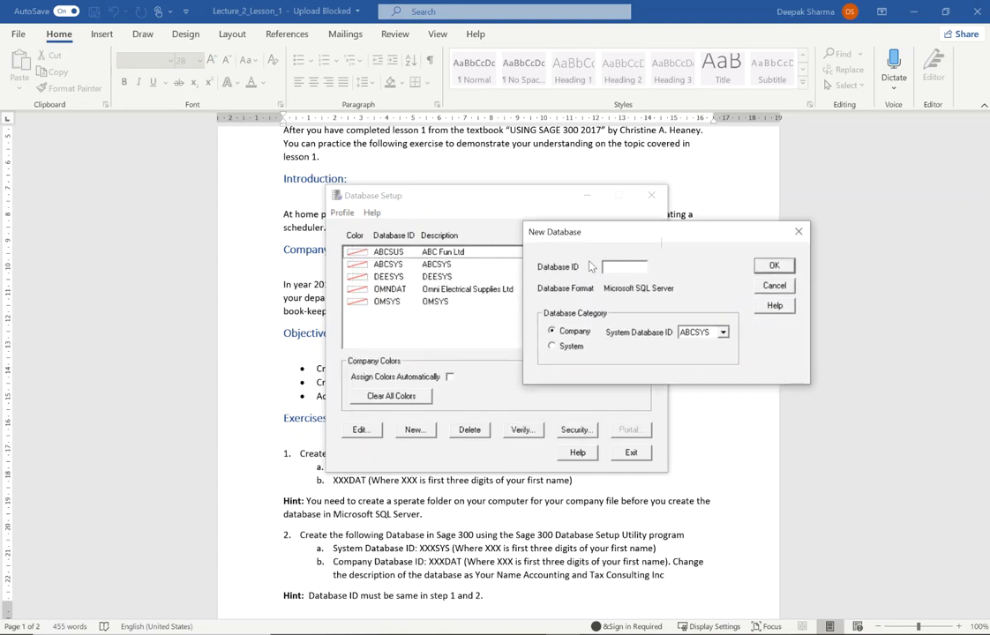
text(DEEDAT)
click(722, 333)
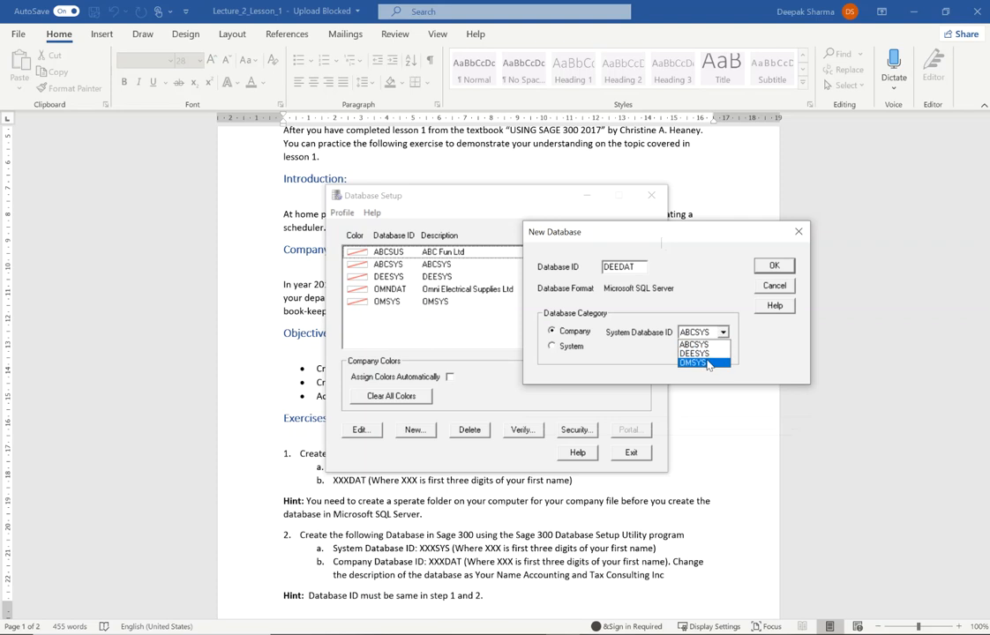
click(704, 353)
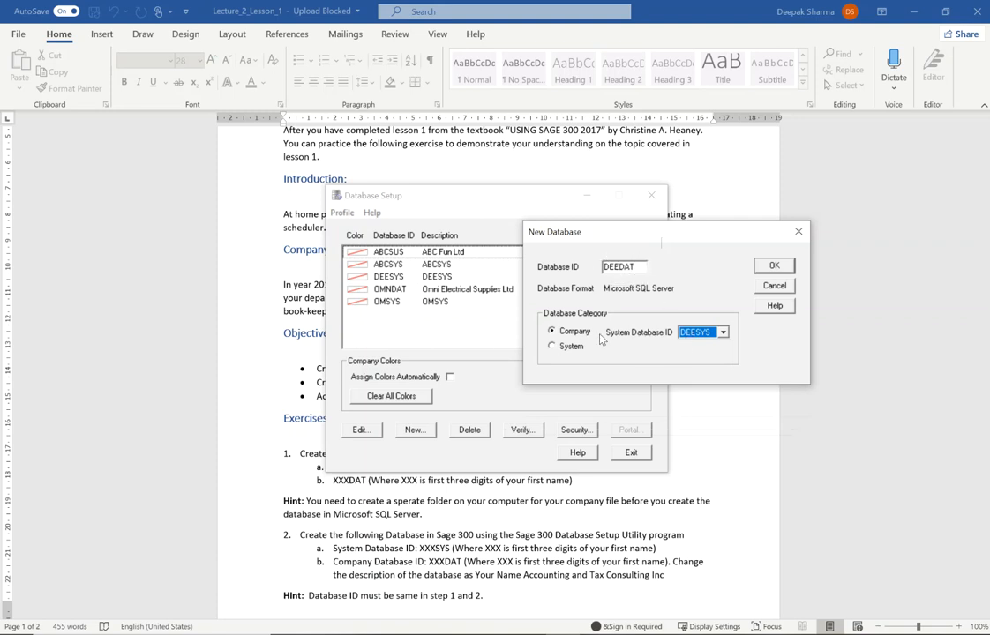
click(778, 274)
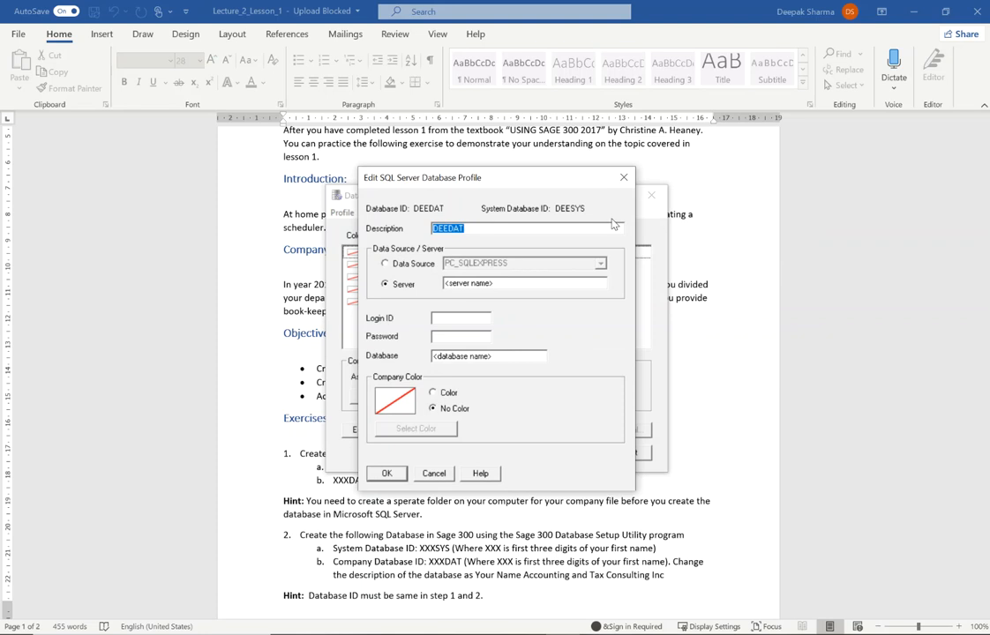
Step: Set the DEEDAT profile's description to the owner's first name followed by "Accounting & Tax Consultings"
text(DEE)
key(BackSpace)
key(BackSpace)
text(eepak)
click(441, 541)
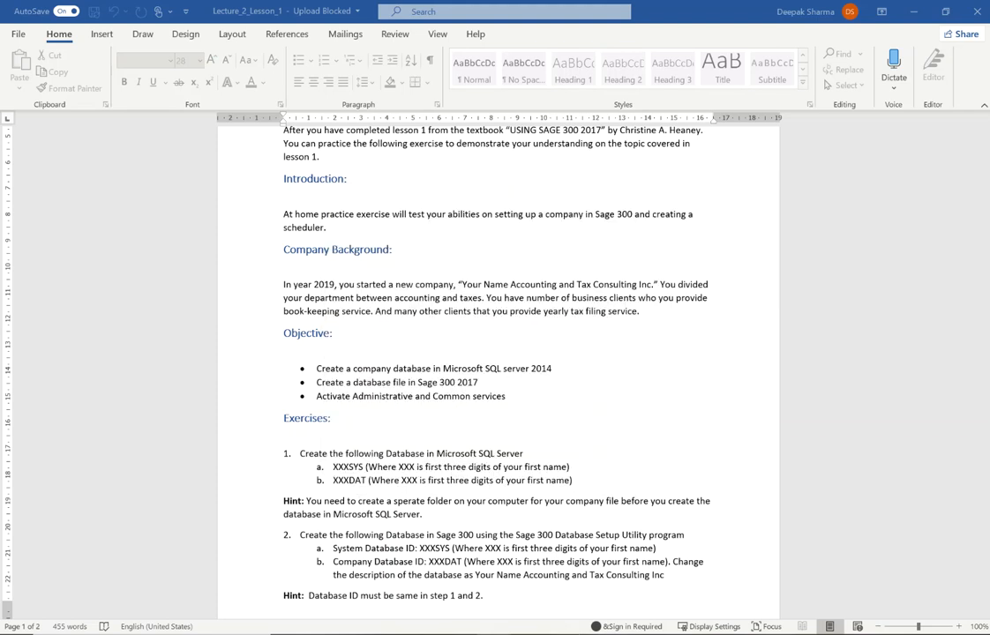
key(alt+Tab)
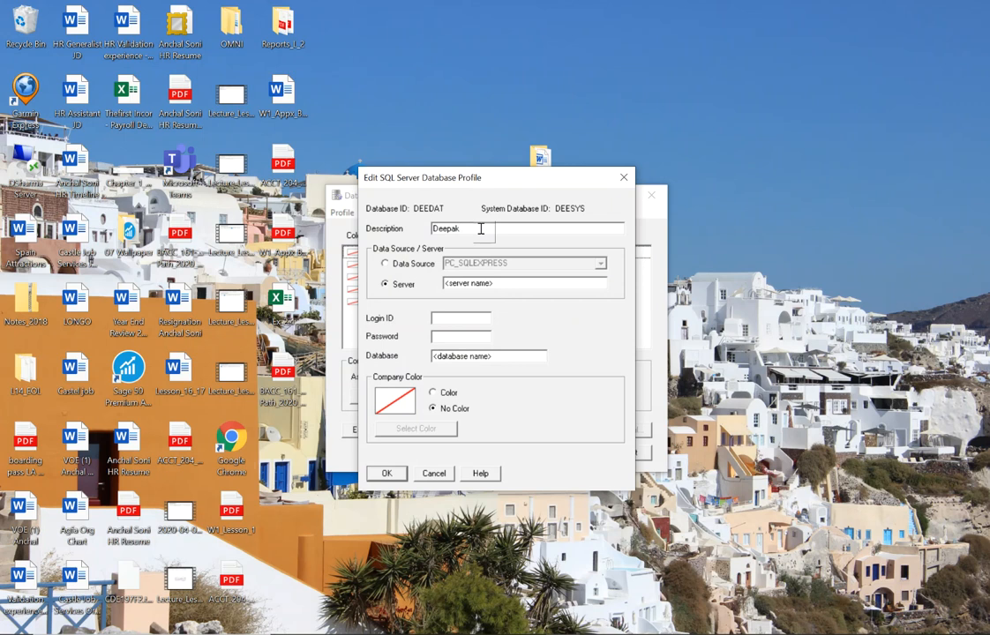
text(Accounting & Tax Consultings)
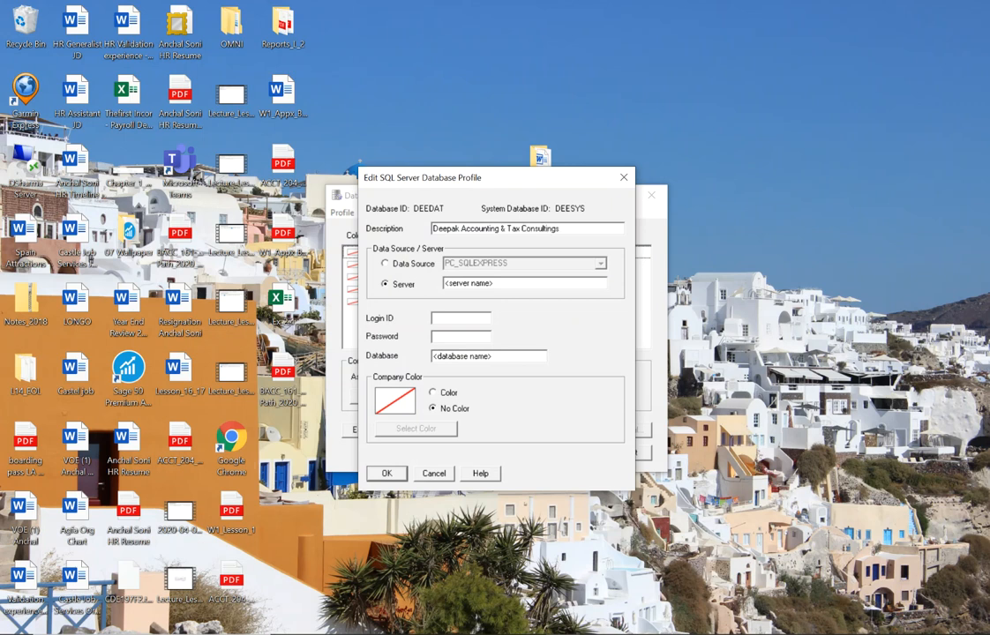
Step: Set the DEEDAT profile's server to PC\SQLEXPRESS and the login ID to sa, and enter the login password
drag(526, 284, 175, 280)
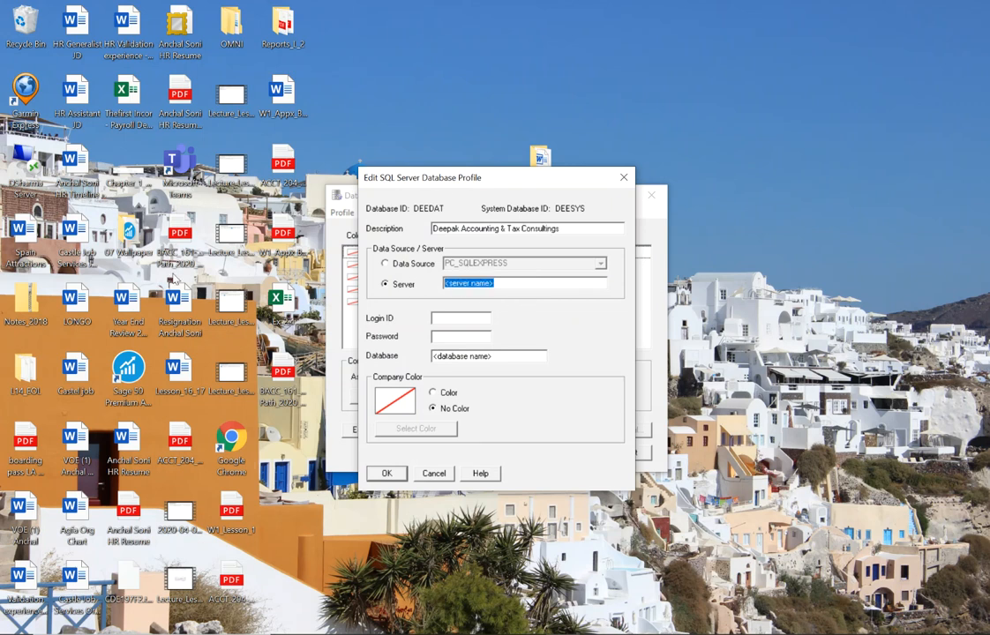
text(PC\SQLEXPRESS)
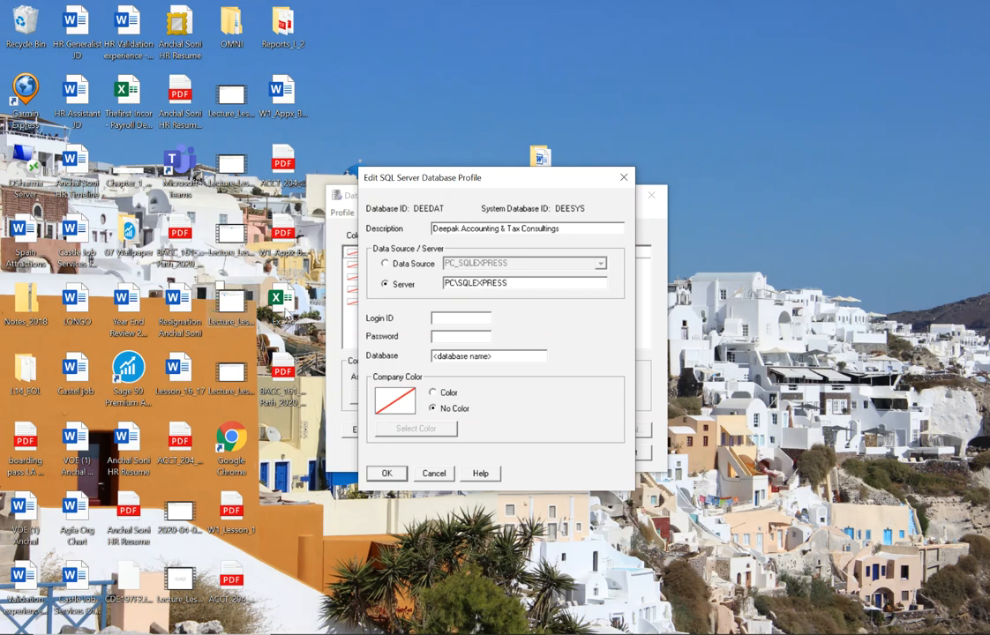
click(443, 317)
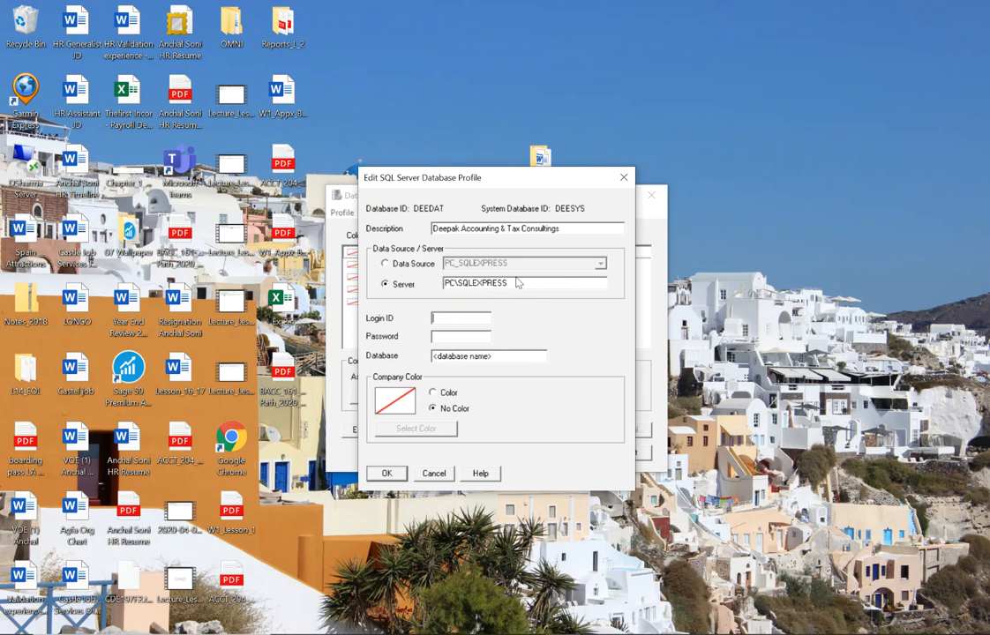
text(sa)
key(Tab)
text(*******)
key(Tab)
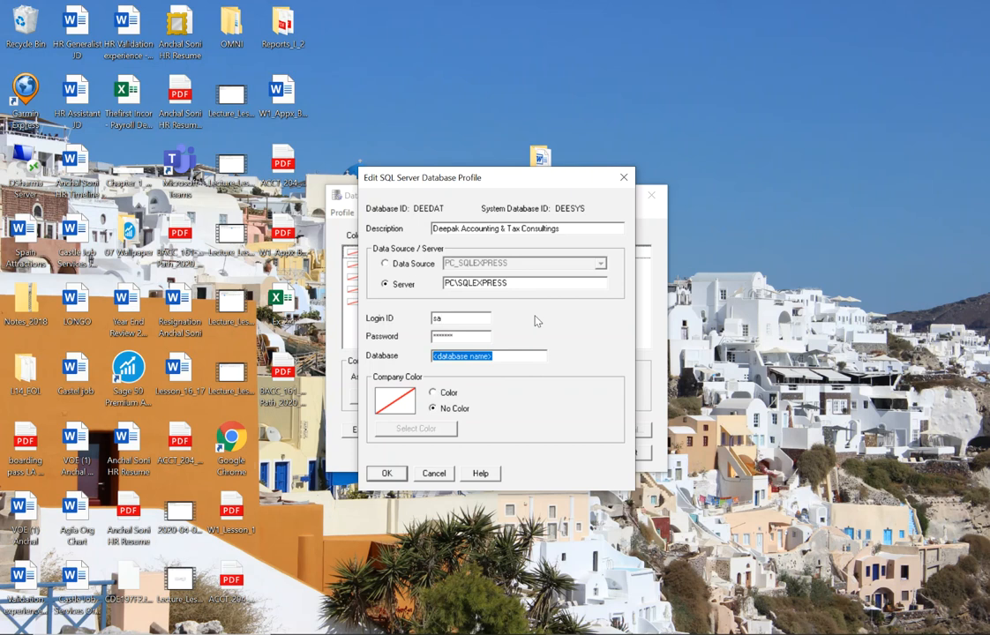
Step: Set the profile's database name to DEEDAT, save the profile and exit Database Setup
text(DEE)
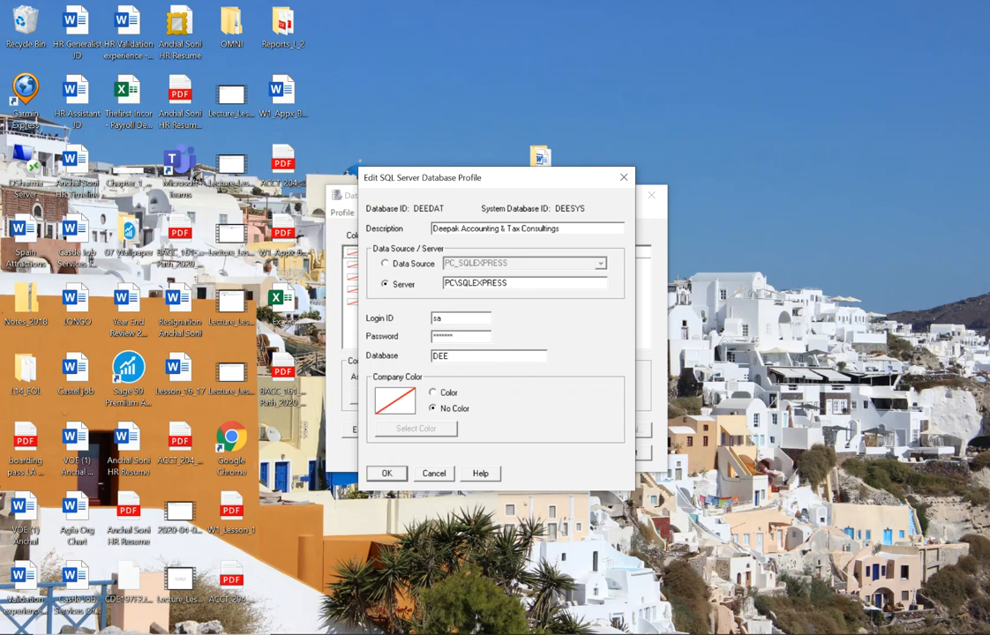
text(SY)
key(BackSpace)
key(BackSpace)
text(DAT)
click(383, 472)
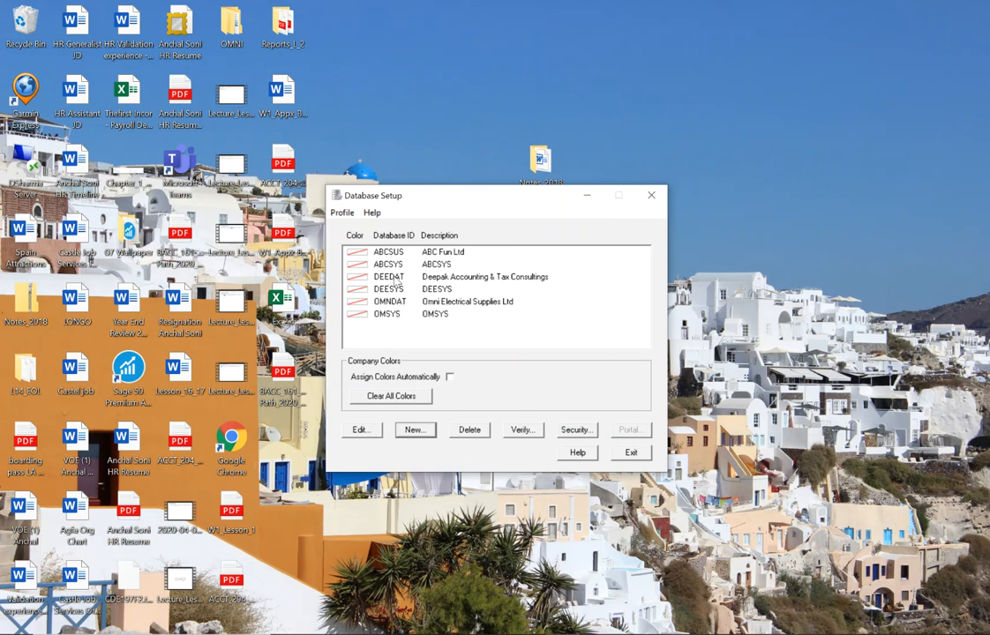
click(627, 453)
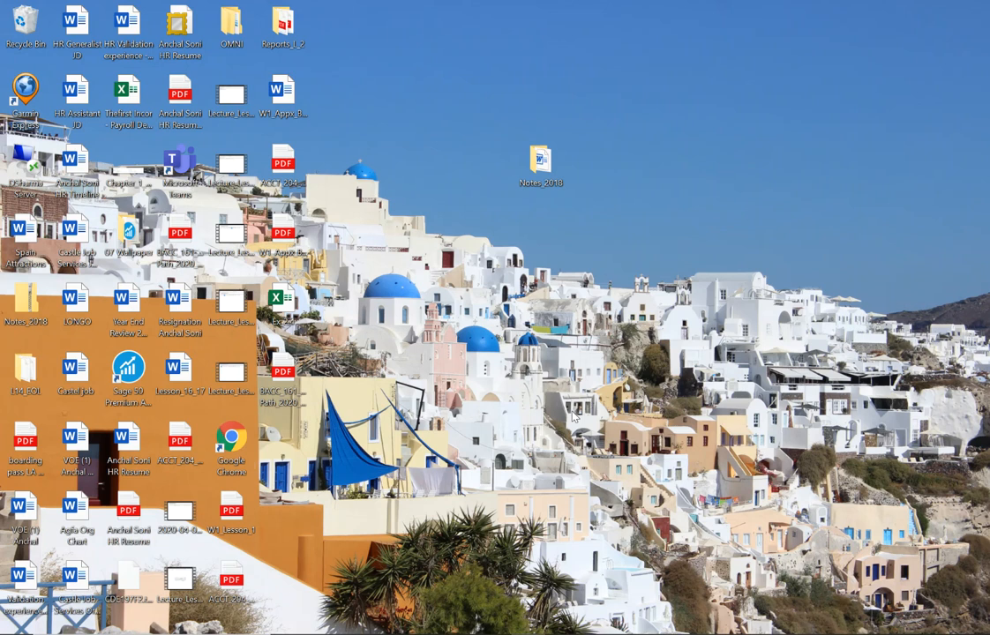
Step: Launch Sage 300 and create the Administrative Services data for the system database
key(super)
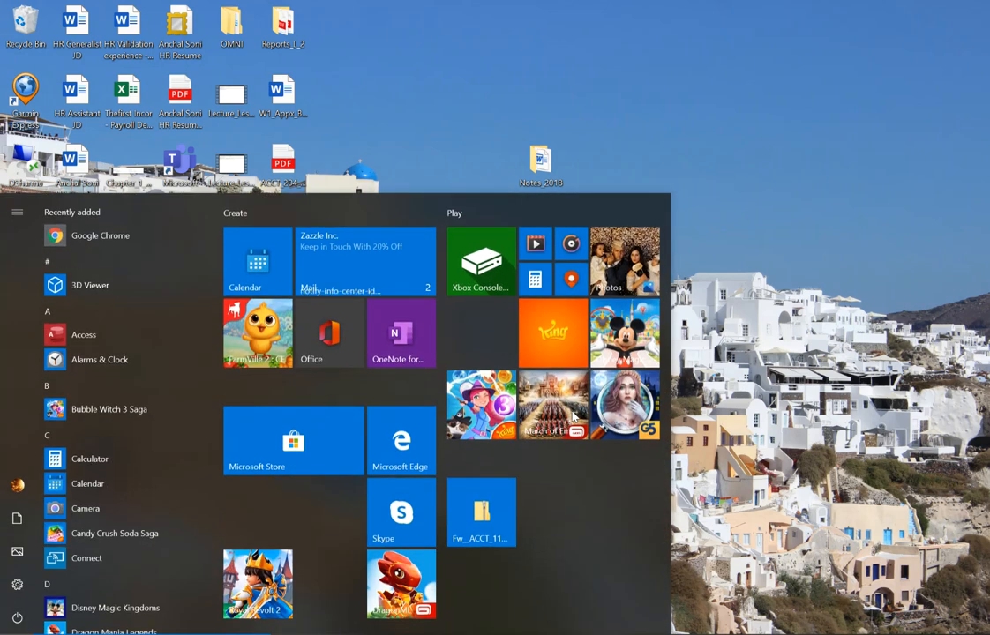
text(sage)
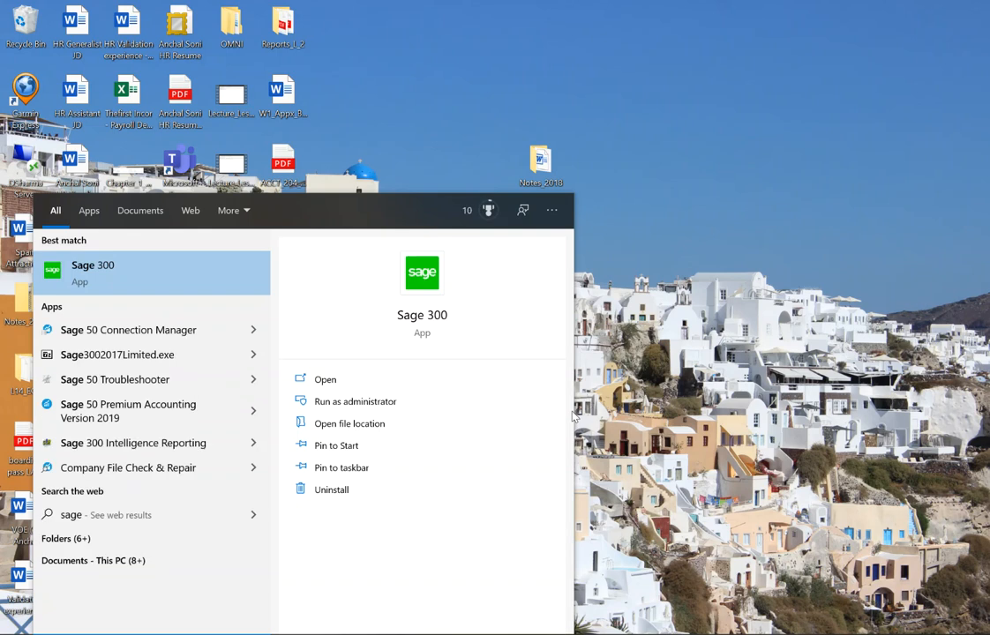
text(300)
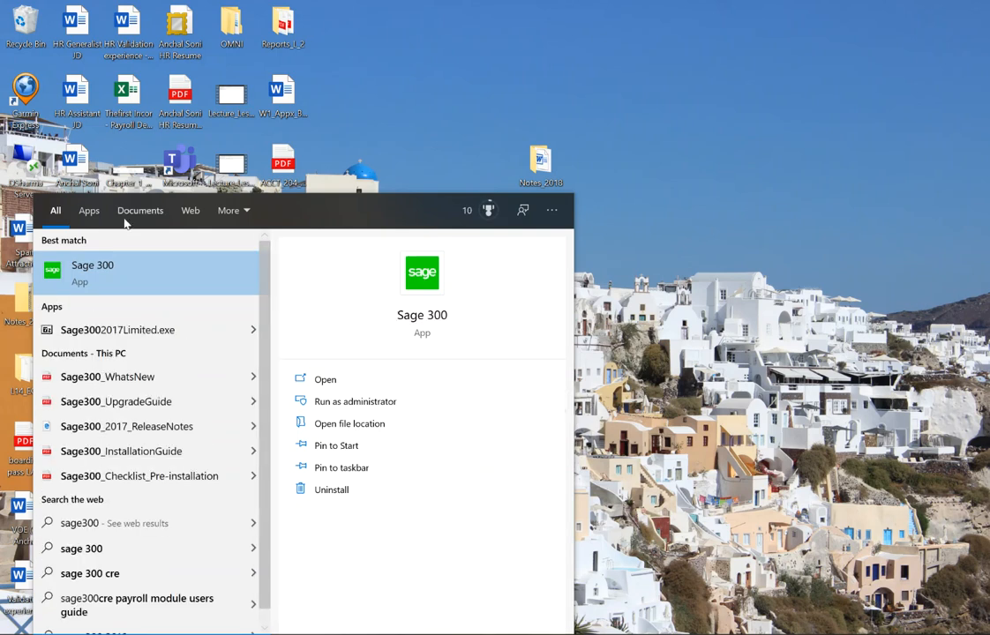
click(121, 267)
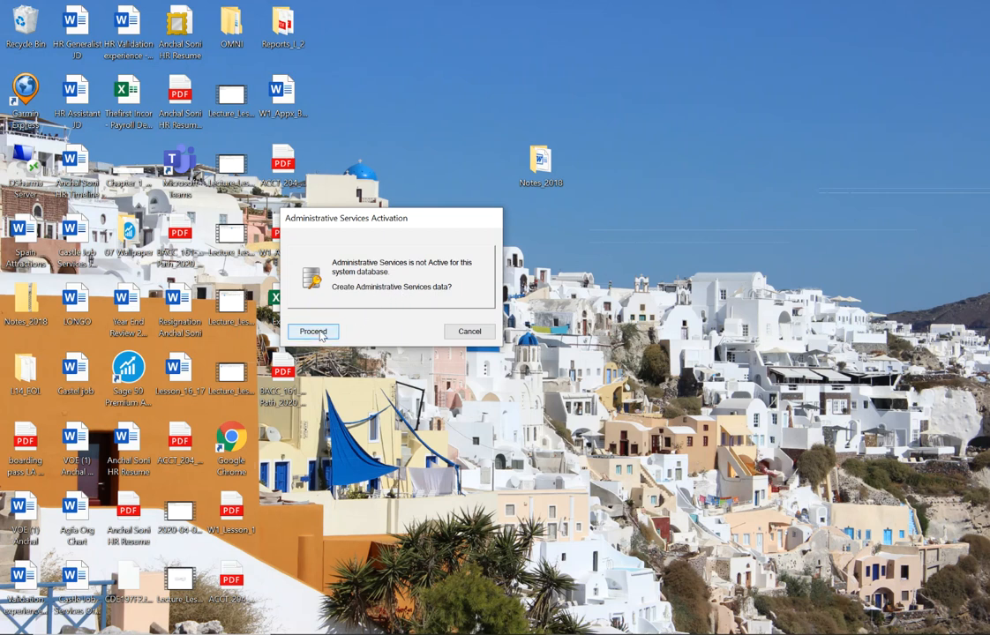
click(313, 331)
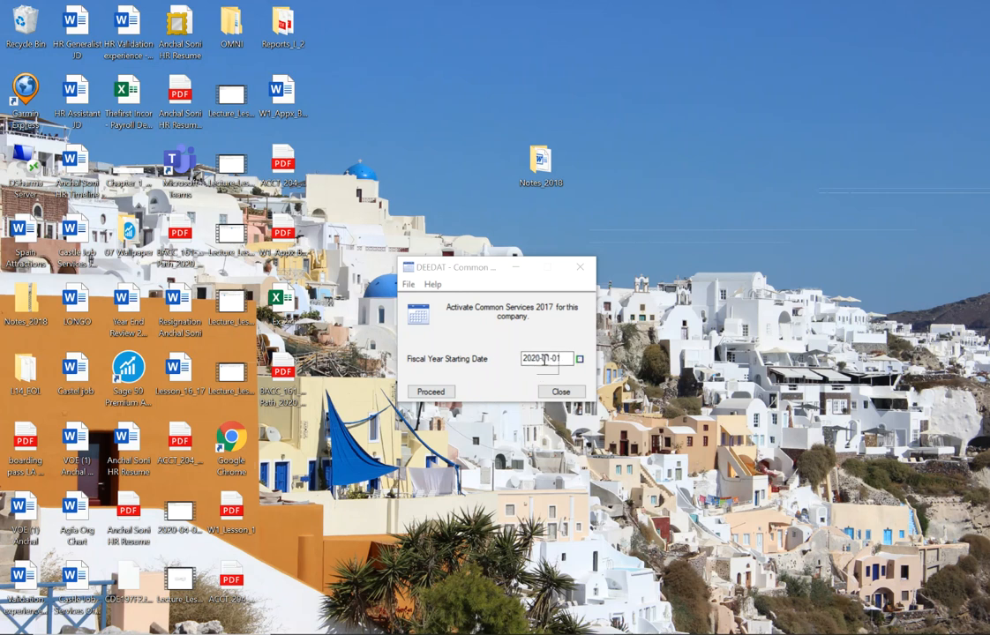
Step: Proceed with activating Common Services 2017 for DEEDAT and enter ON as the company's State/Province
click(444, 394)
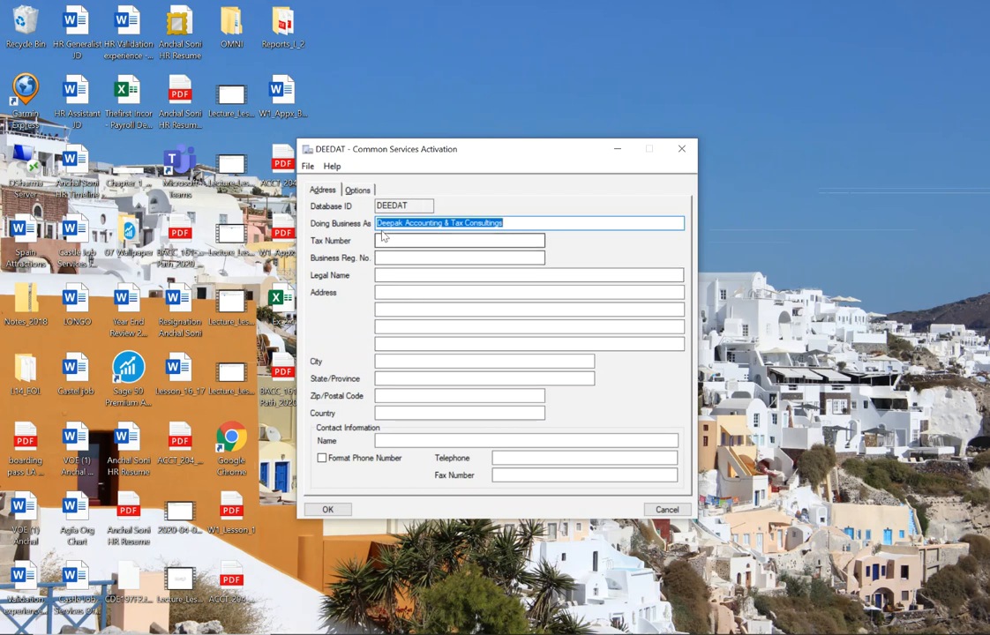
click(398, 414)
click(398, 380)
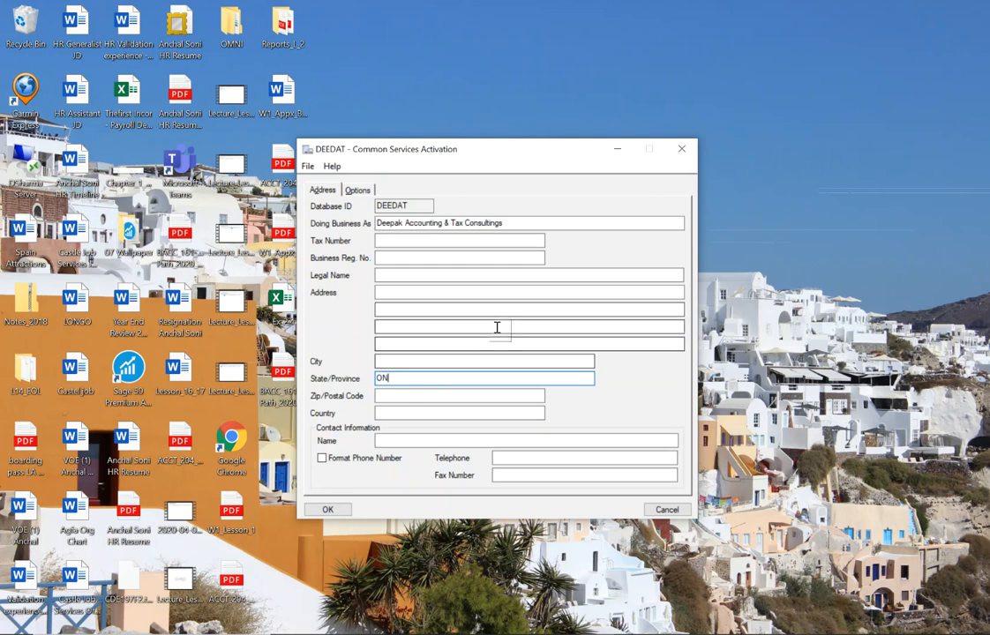
Step: Set the functional currency to CAD in the company options and complete the Common Services activation
click(364, 189)
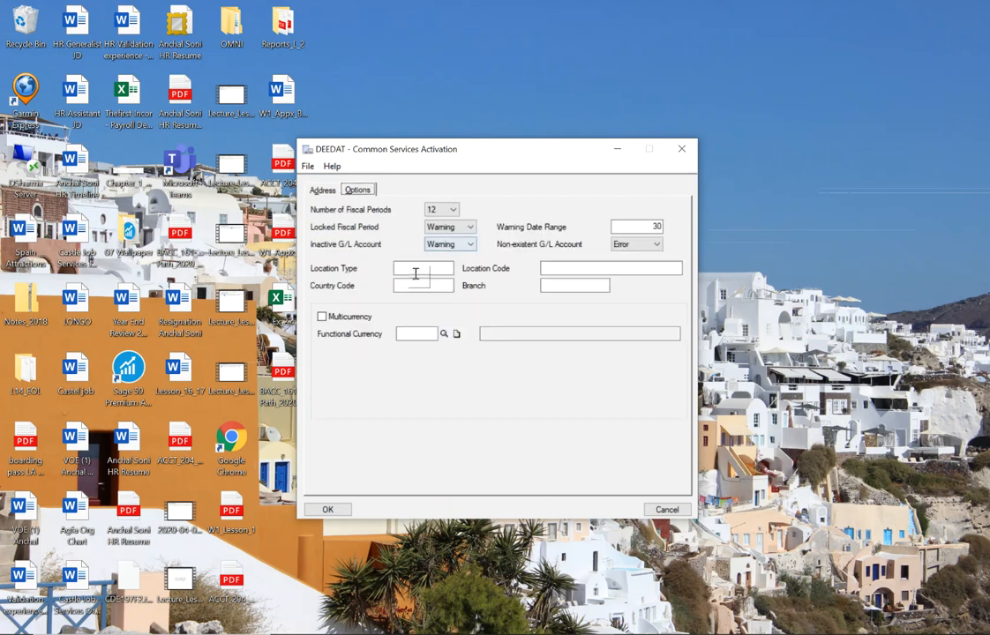
click(402, 332)
key(Tab)
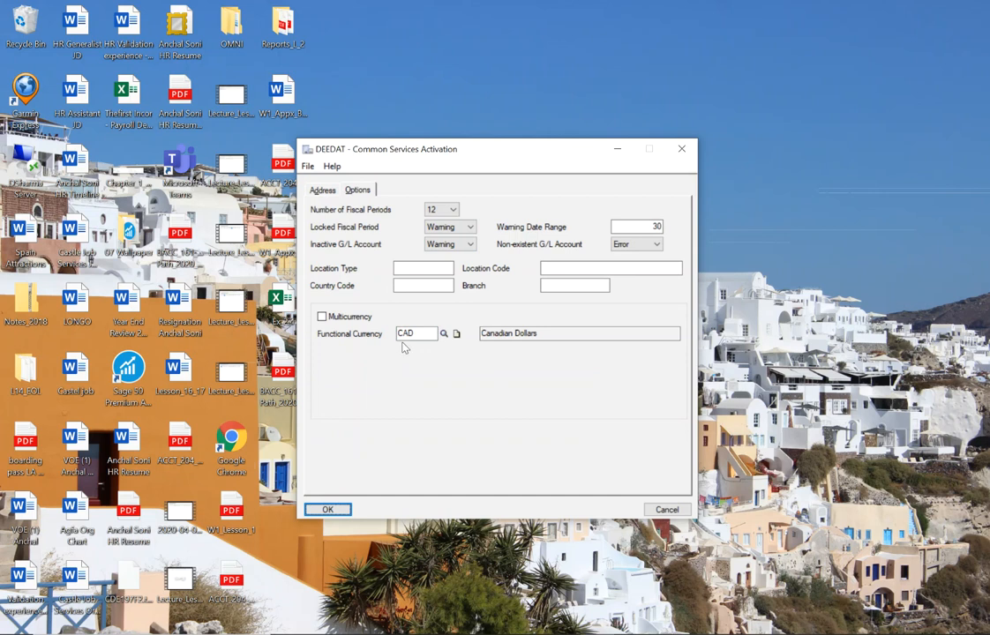
click(444, 334)
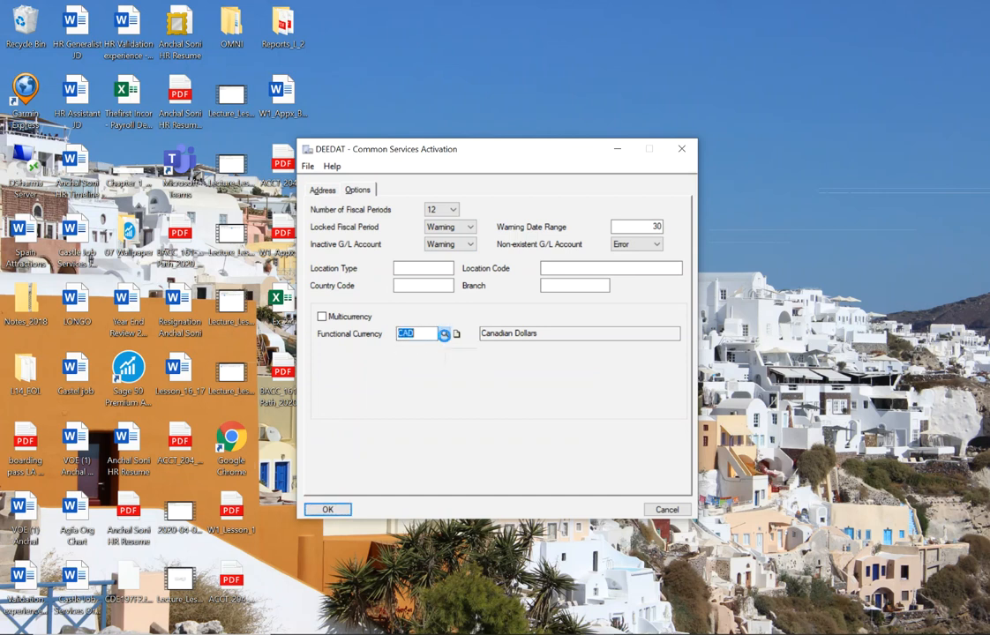
drag(441, 270, 595, 505)
click(253, 311)
scroll(255, 322, down, 4)
click(578, 493)
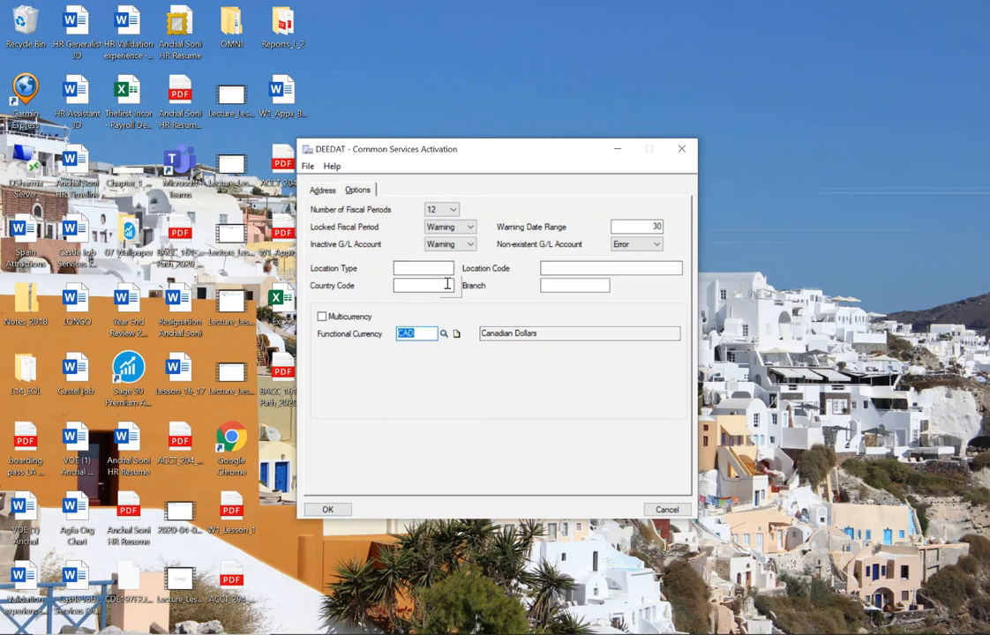
click(333, 512)
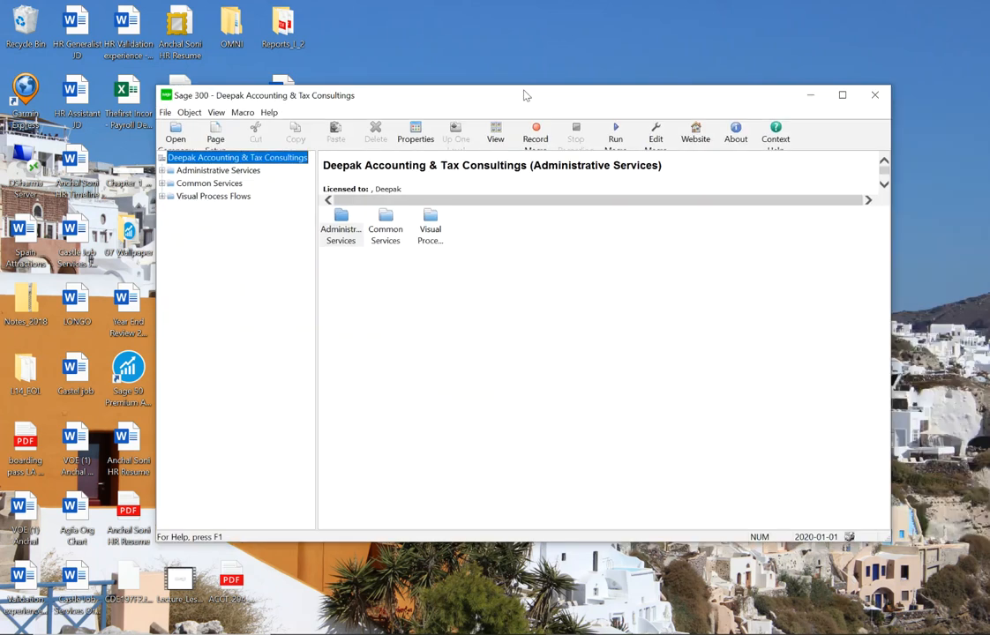
Step: Maximize the Sage 300 company desktop and expand the Administrative Services and Common Services folders
click(839, 92)
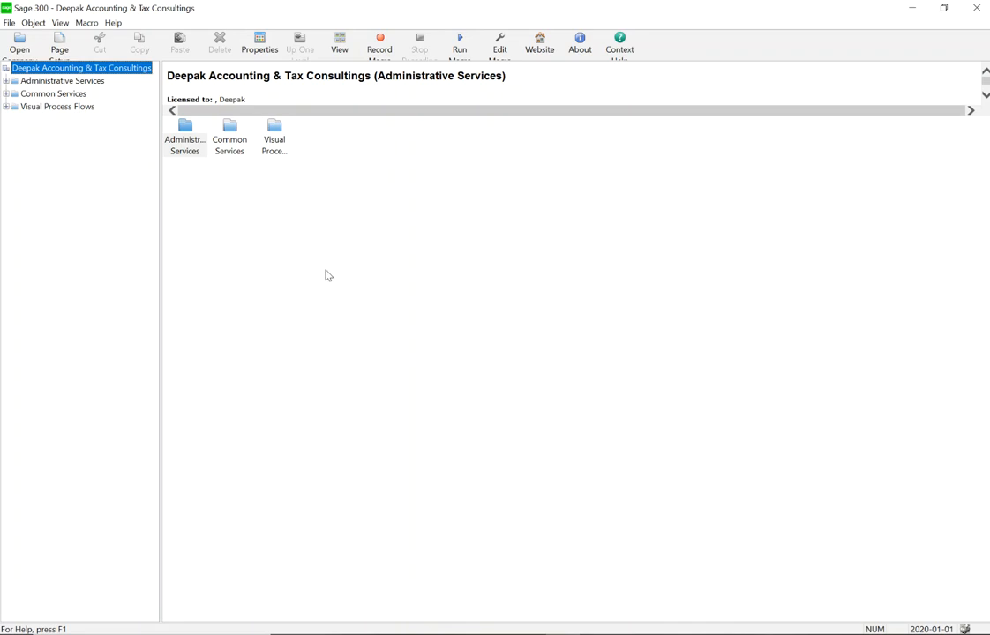
click(7, 80)
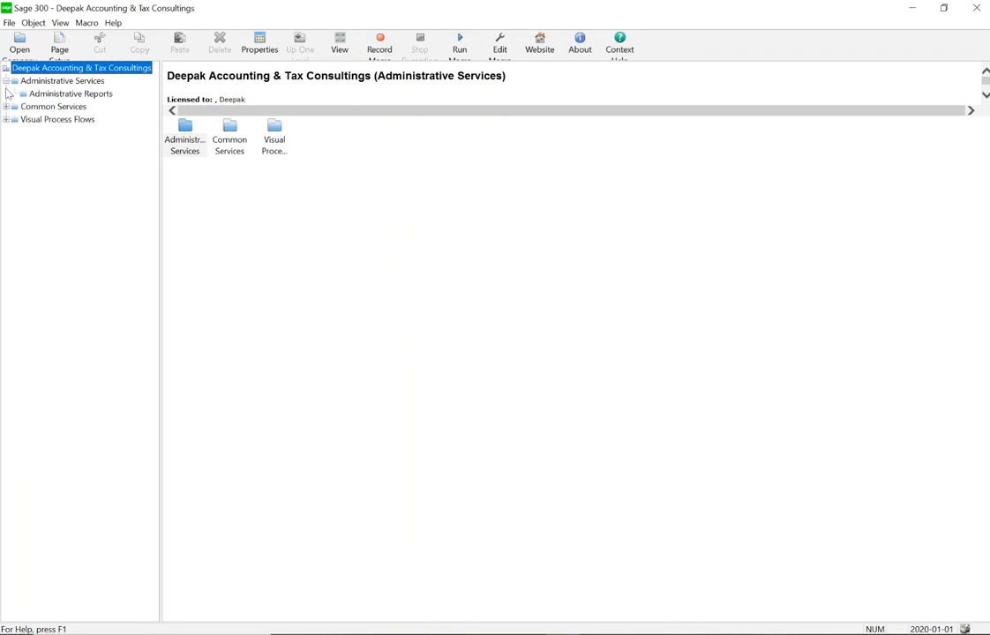
click(6, 106)
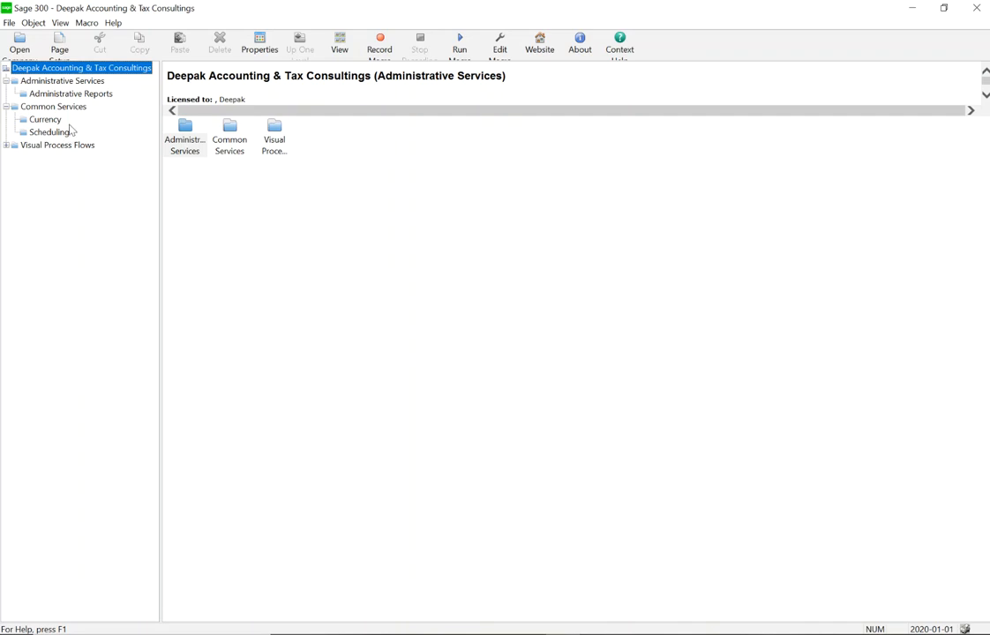
Step: Review the Administrative Services tools, including Users, Security Groups, User Authorizations, Data Activation and Database Dump
click(68, 81)
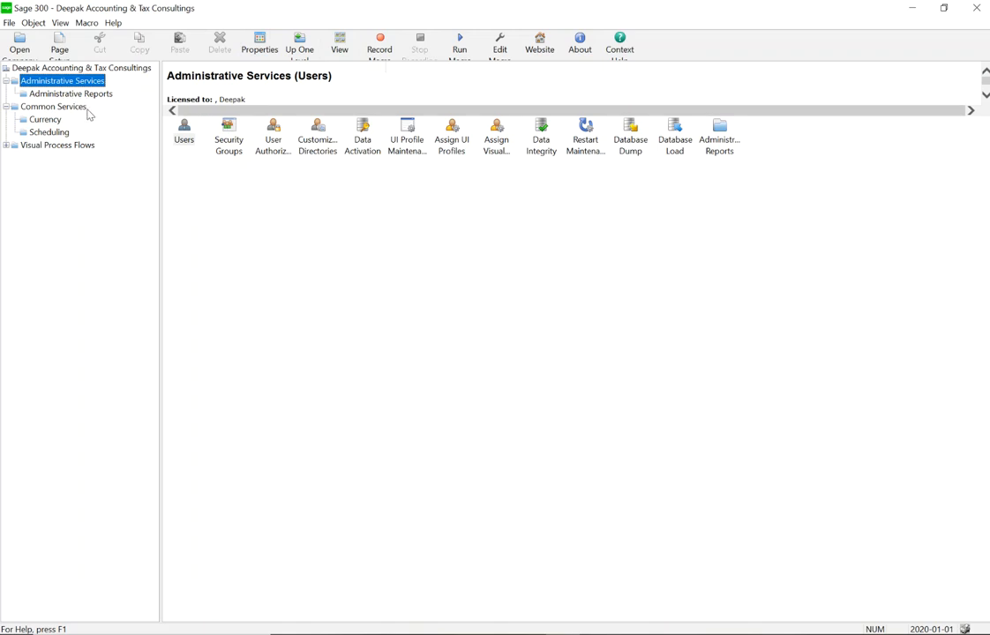
click(184, 137)
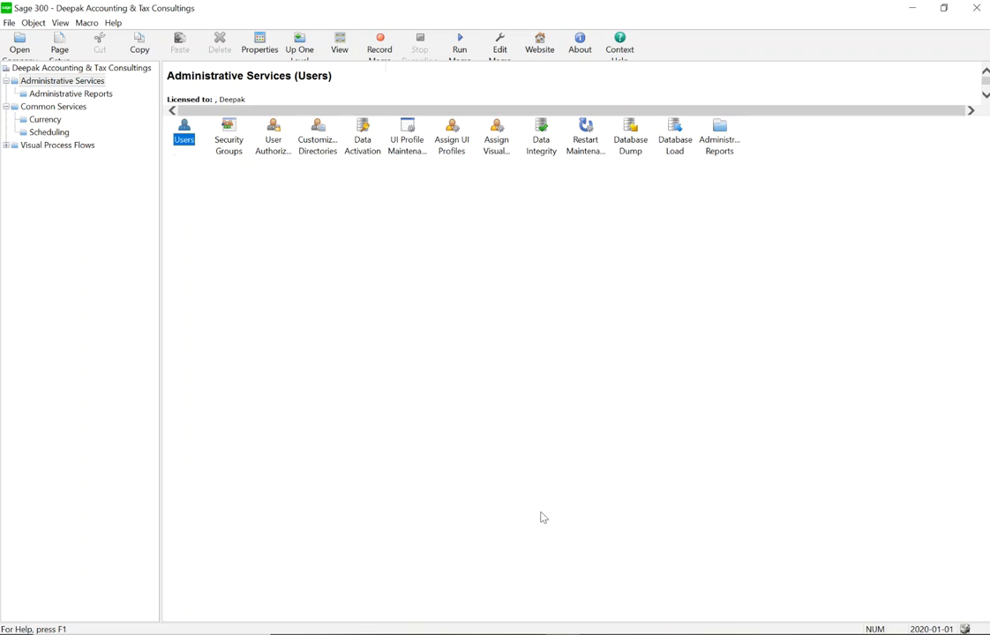
click(247, 157)
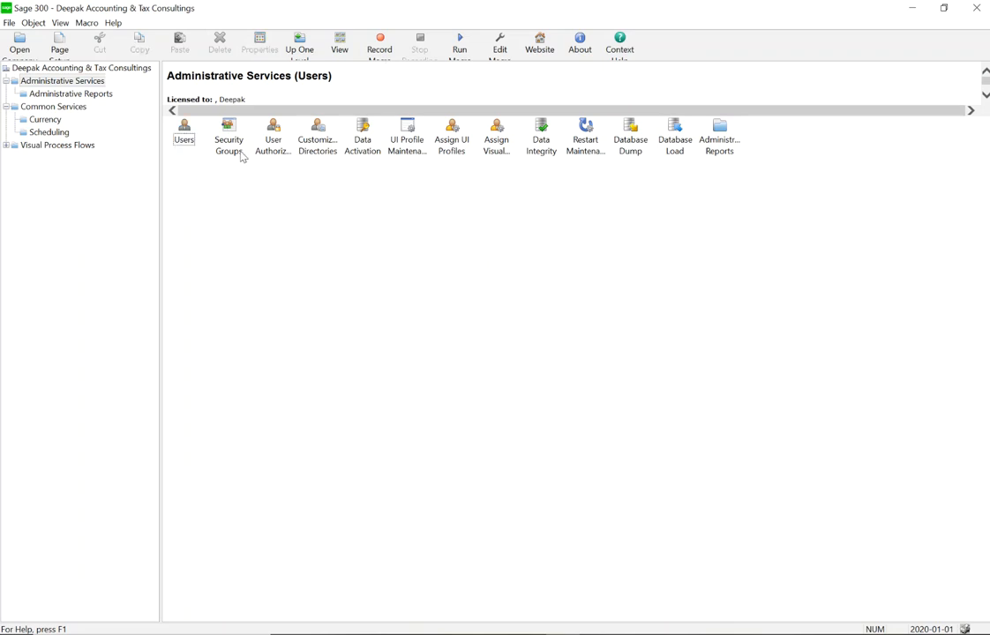
click(236, 153)
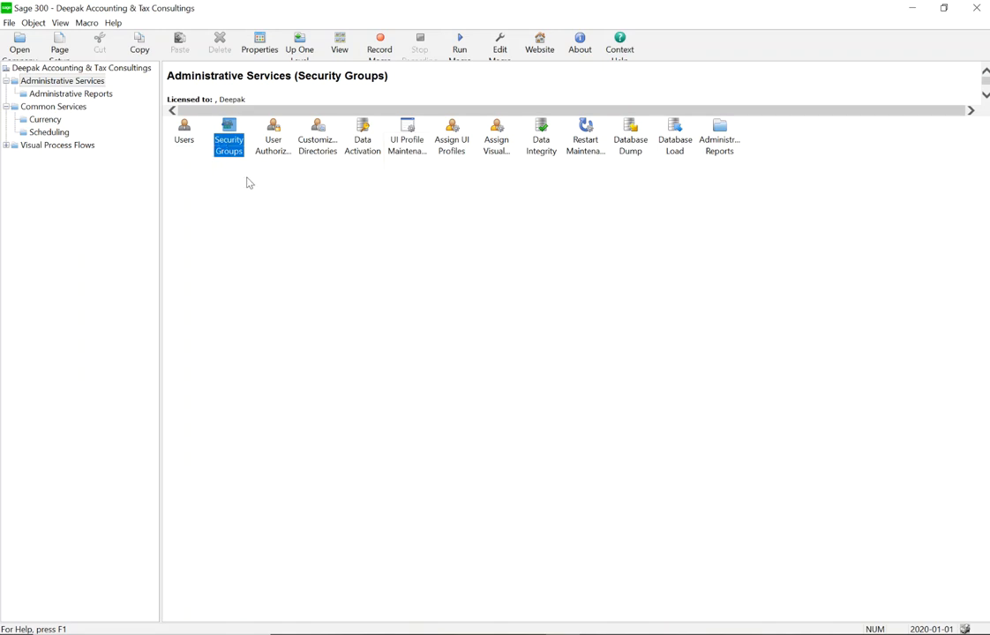
click(269, 155)
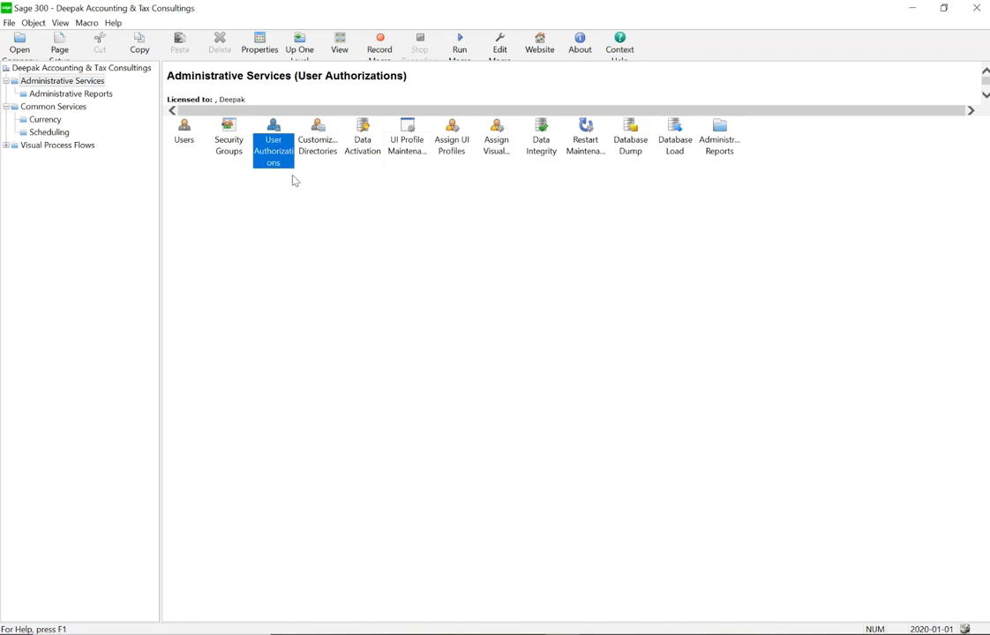
click(364, 142)
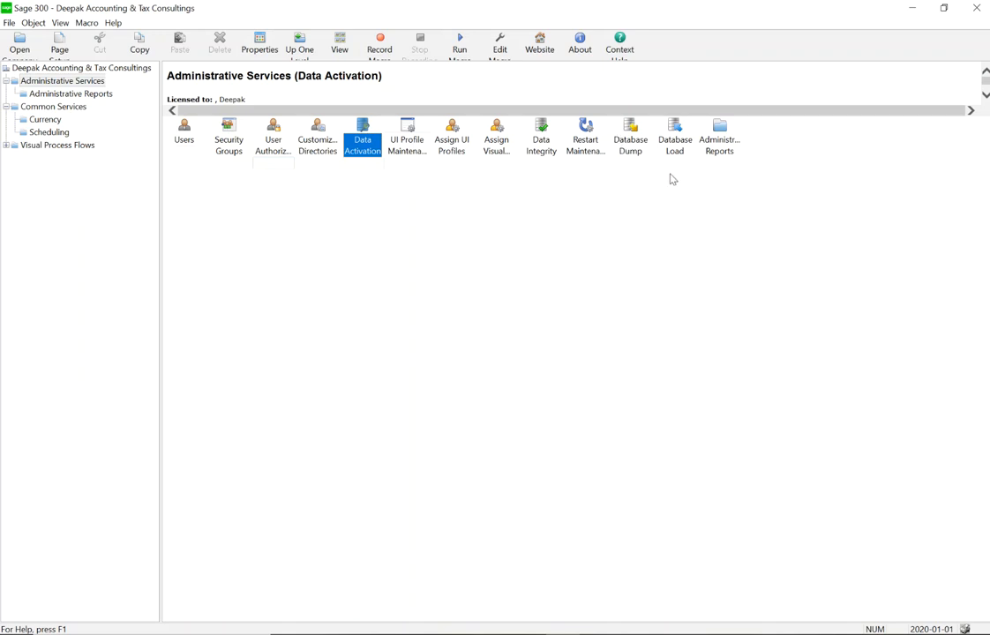
click(630, 137)
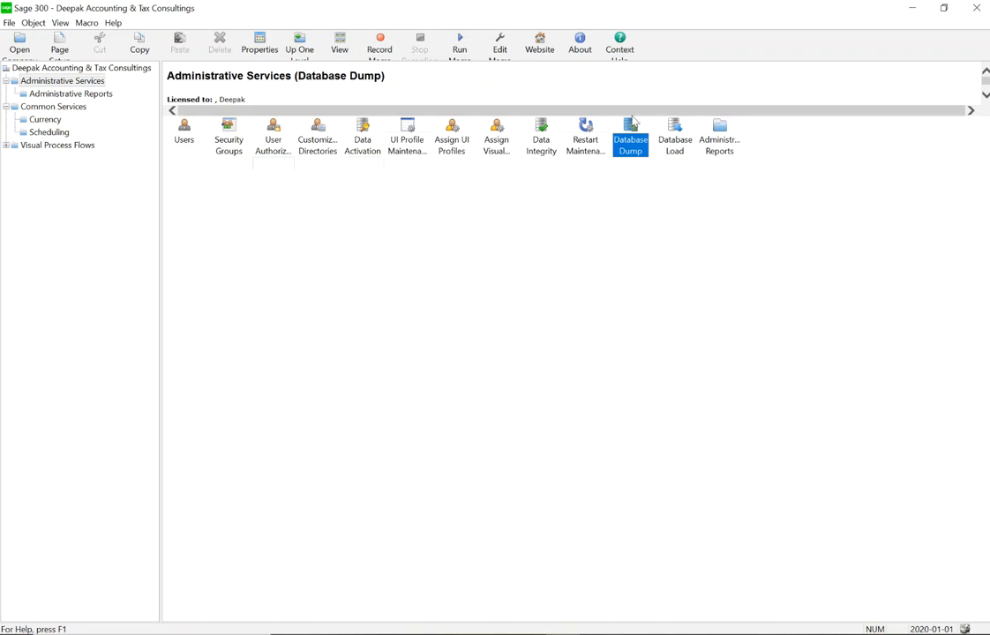
Step: View the Company Profile under Common Services and close it without changes
click(44, 107)
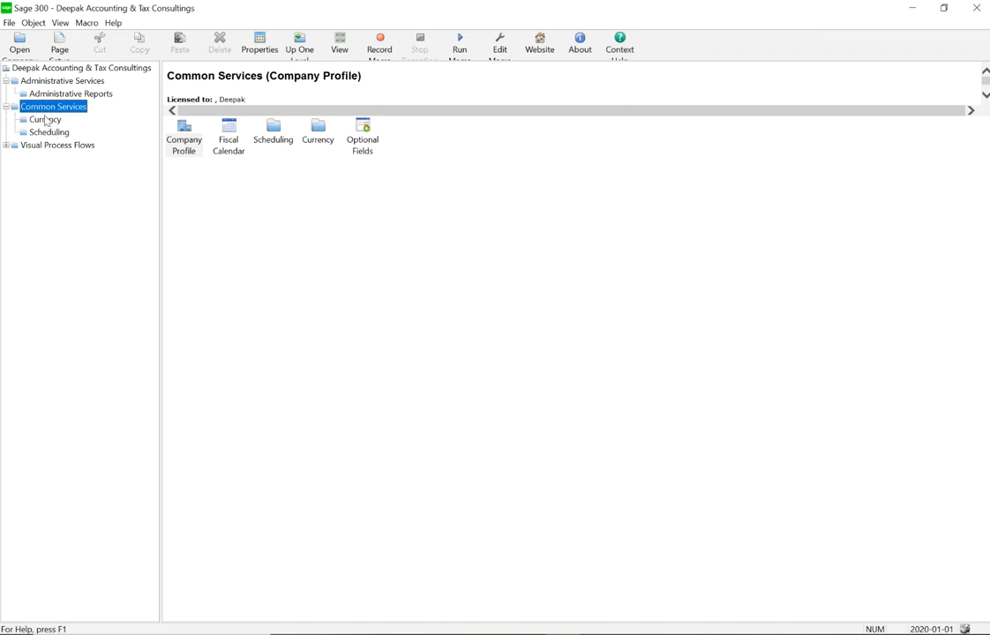
double_click(185, 142)
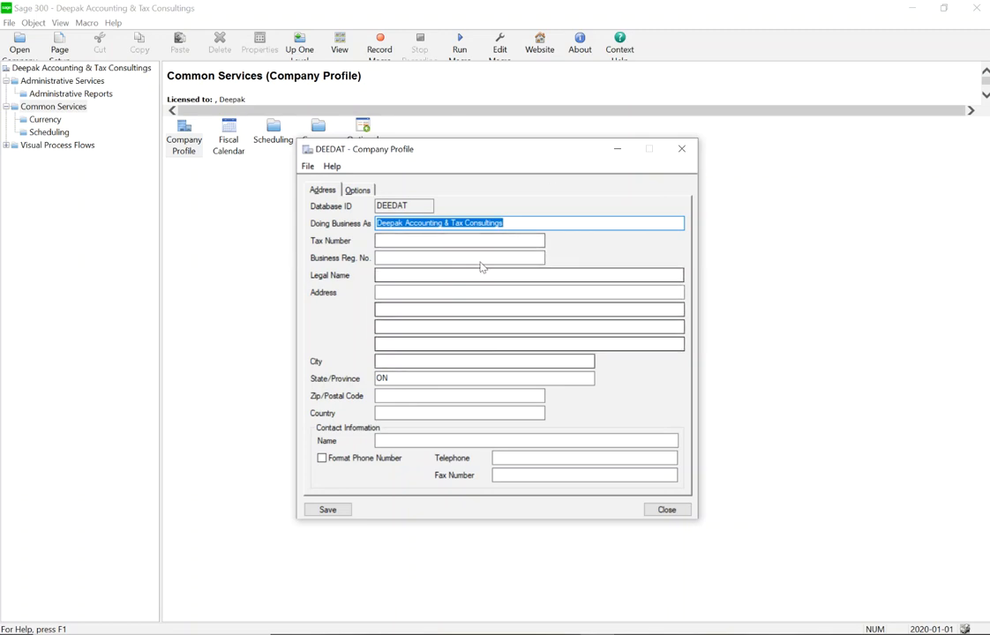
click(666, 510)
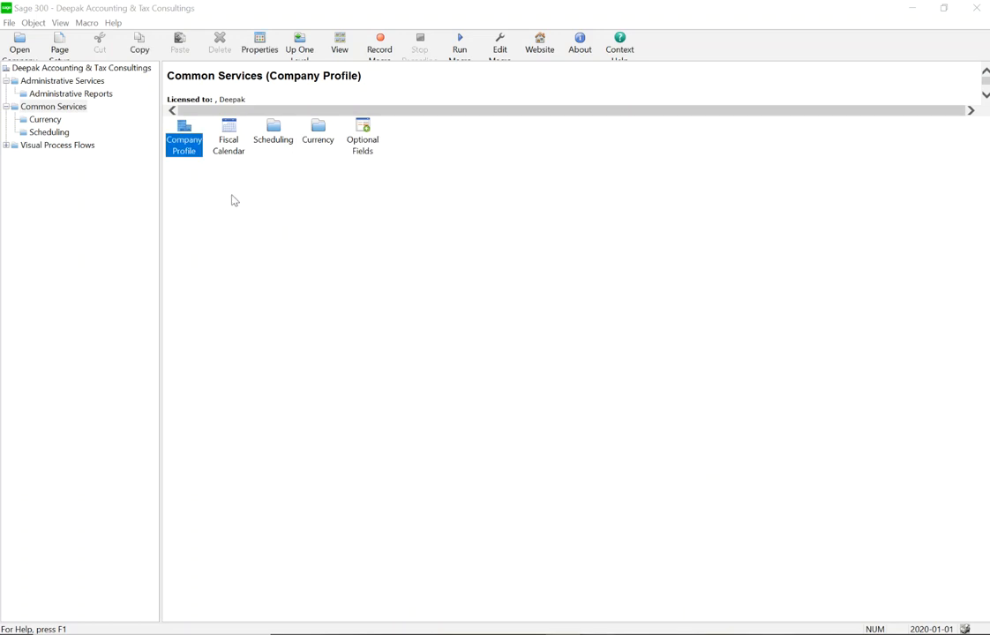
Step: Try to open the Fiscal Calendar in Common Services and dismiss the message
double_click(236, 157)
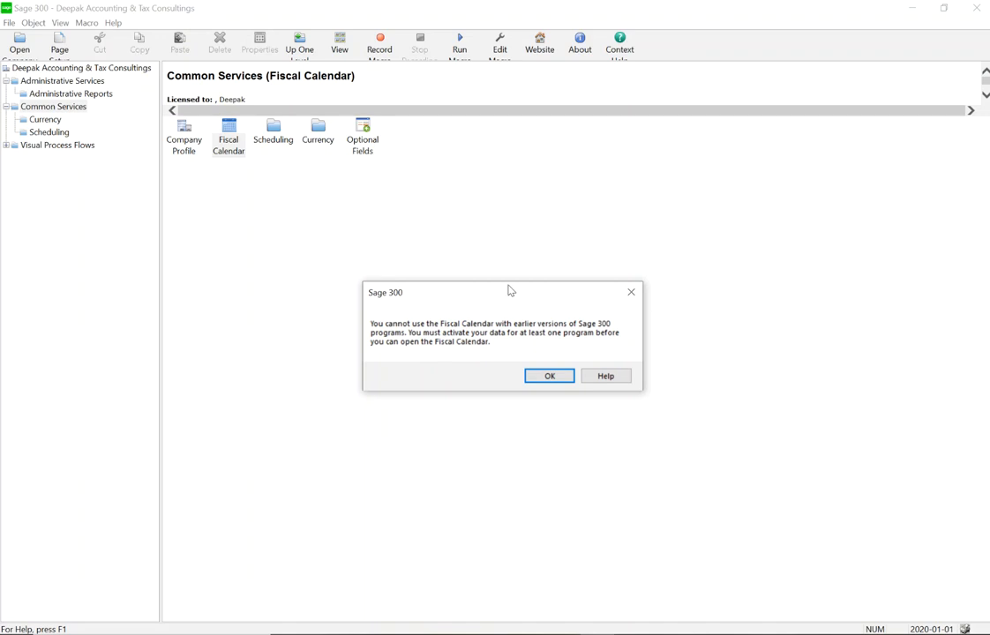
click(632, 291)
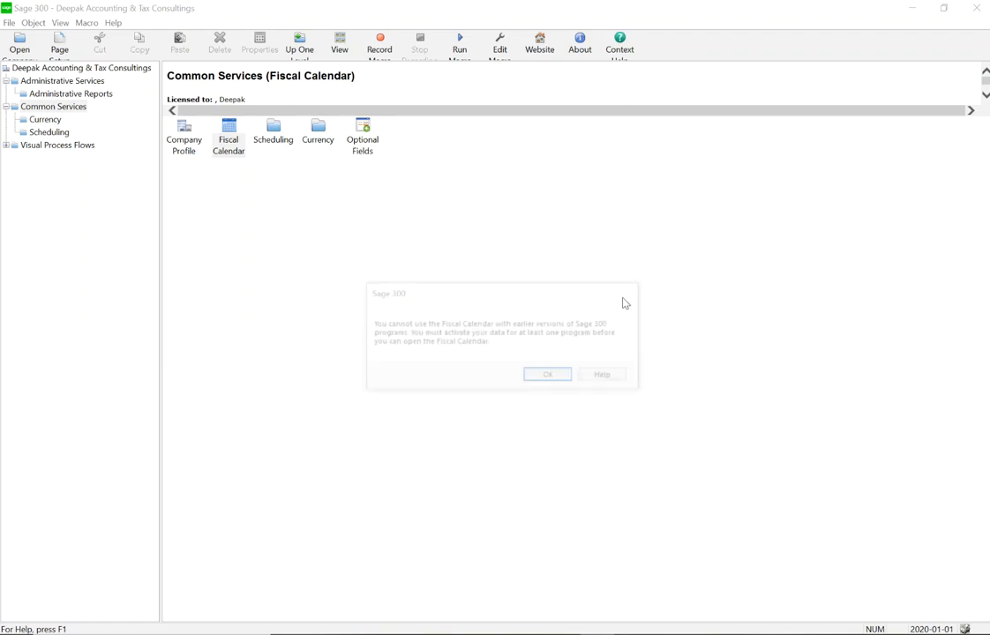
Step: Open Schedules in the Scheduling folder and enter schedule code MONTHLY with the description Monthly Scheduler
click(271, 132)
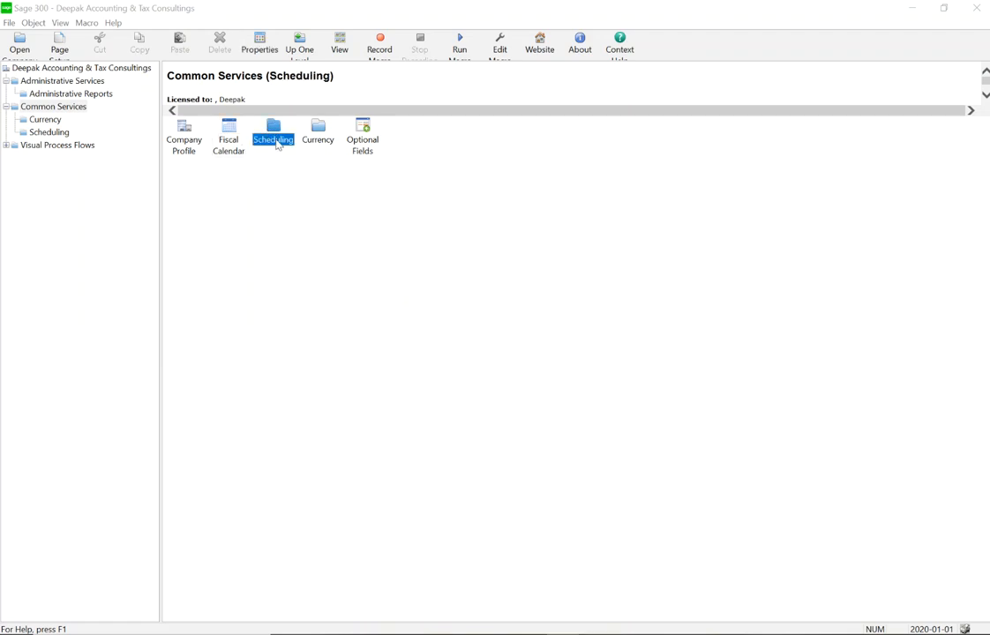
double_click(276, 141)
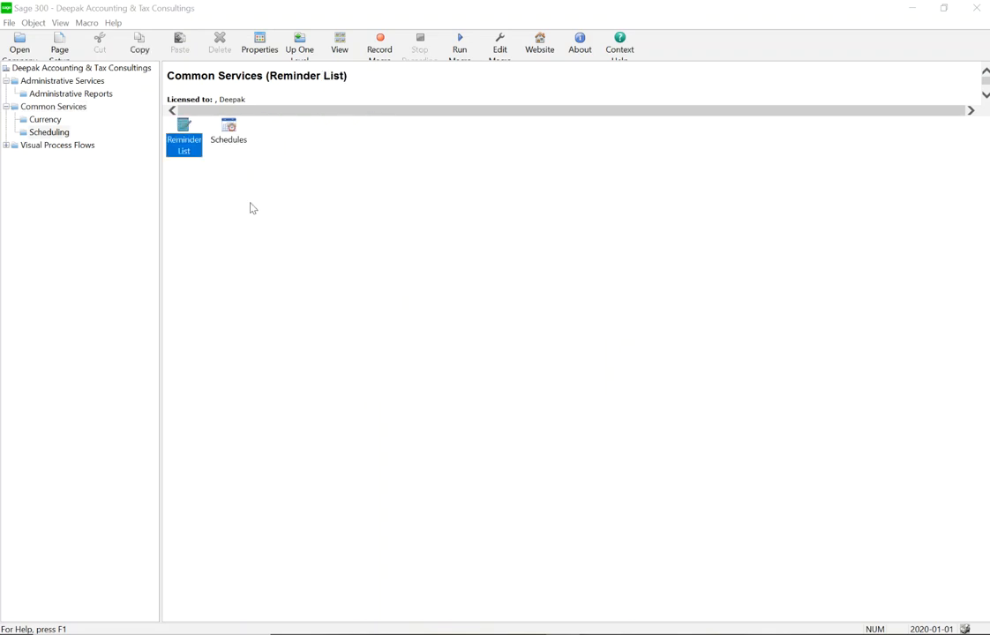
double_click(233, 134)
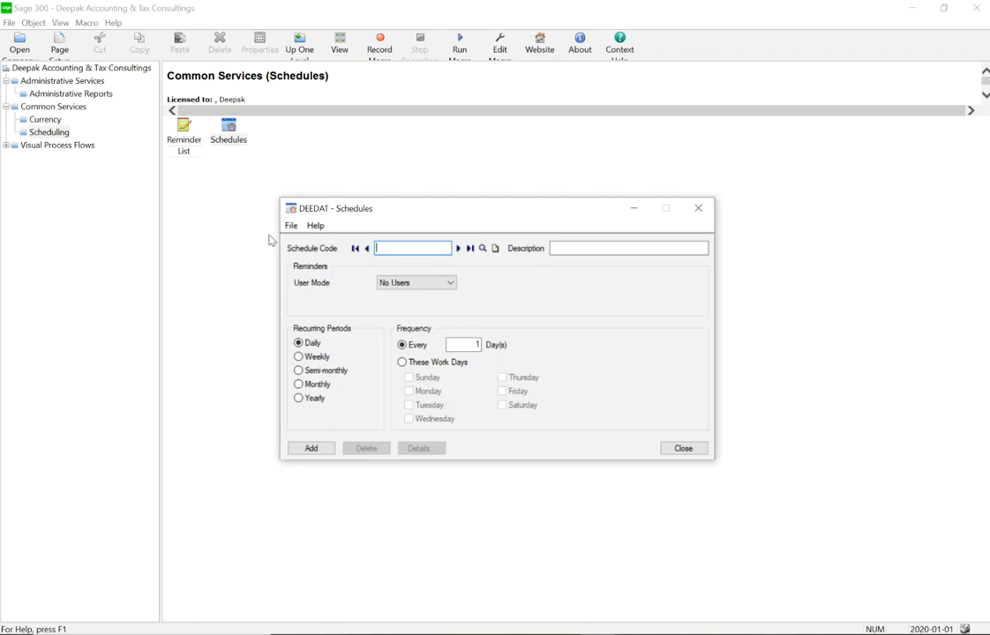
text(MONHK)
key(BackSpace)
key(BackSpace)
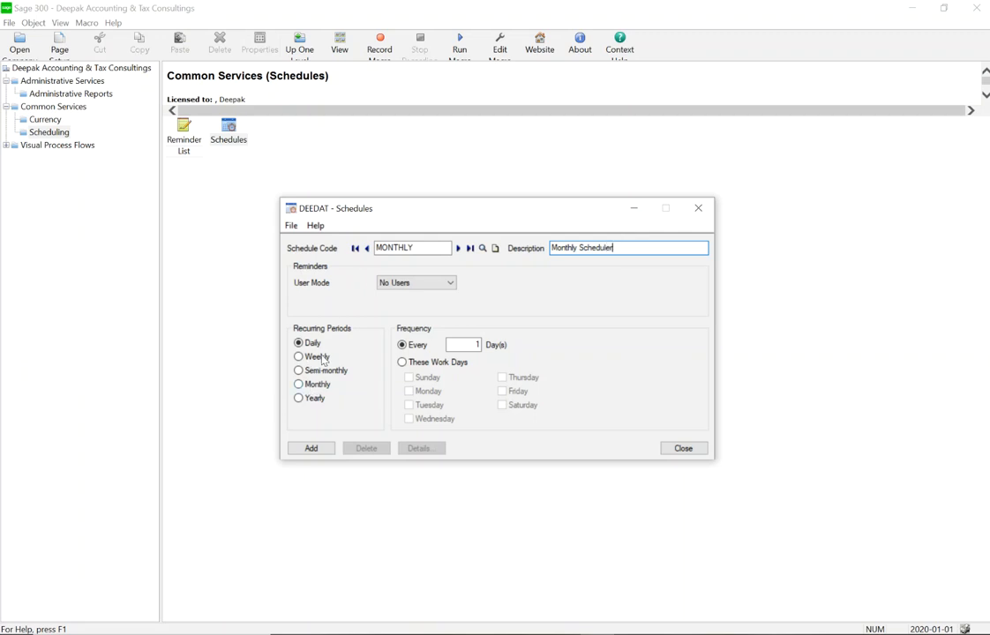
Step: Set the schedule to recur monthly, every 1 month on the last day
click(318, 384)
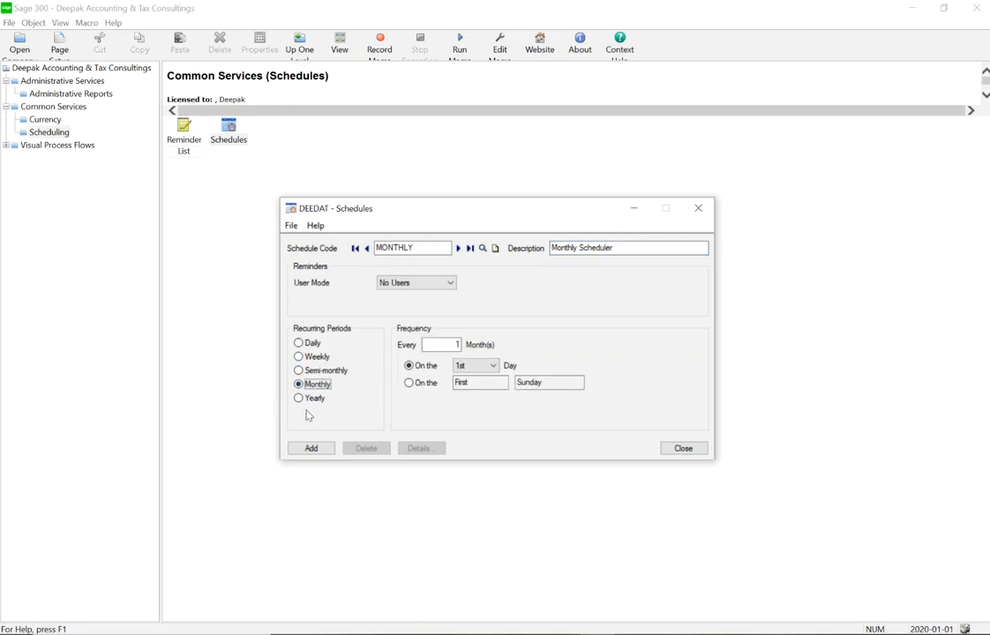
click(450, 344)
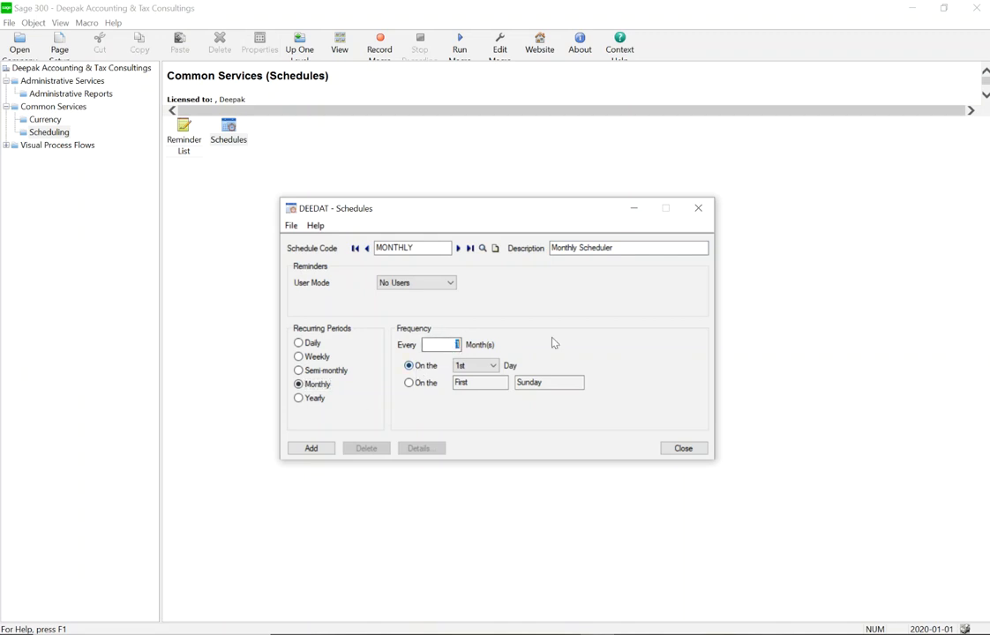
click(481, 366)
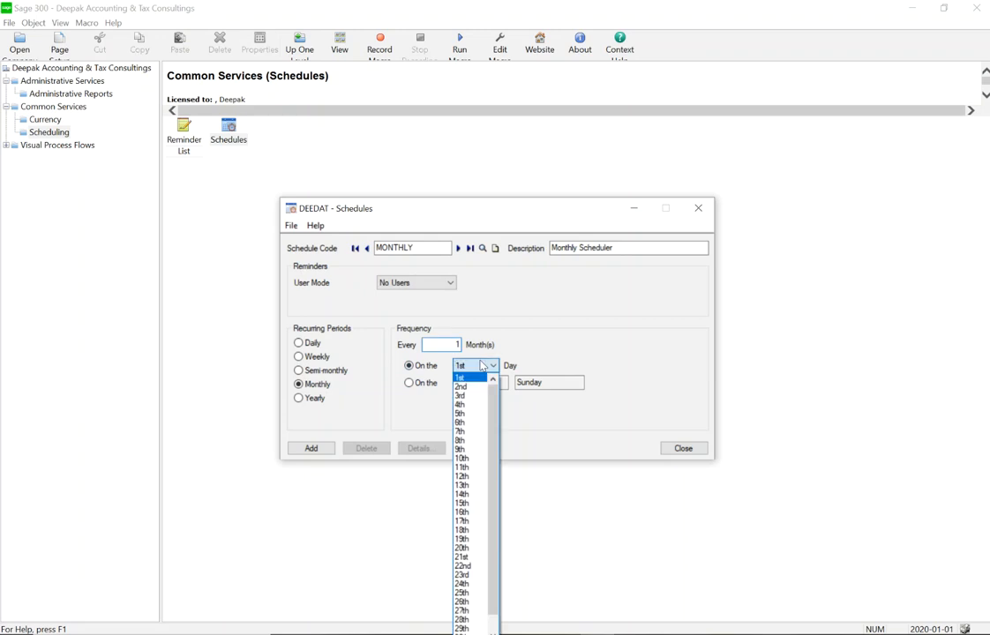
scroll(494, 529, down, 1)
click(465, 633)
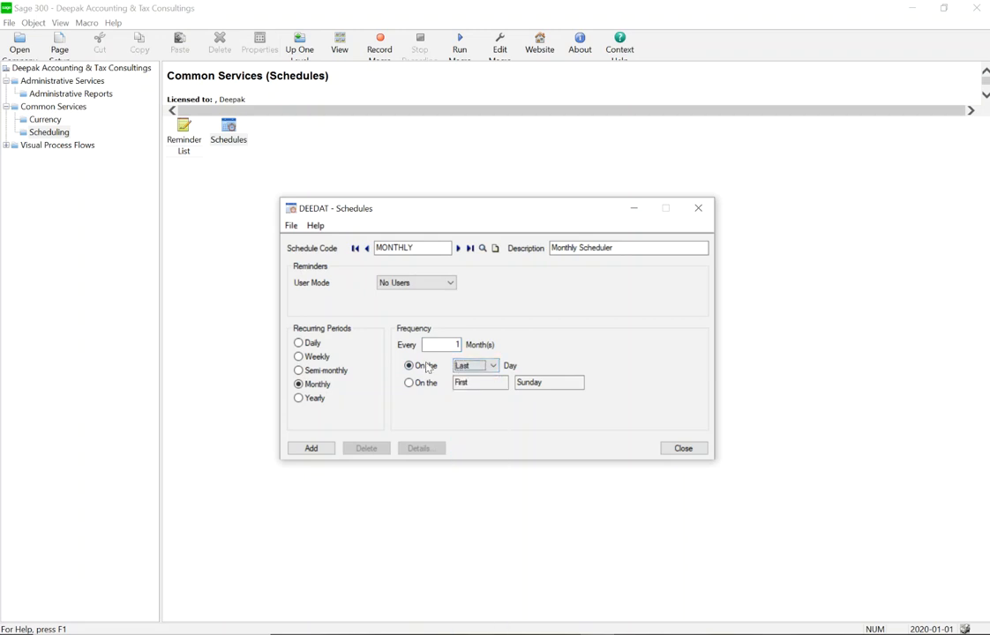
Step: Set reminders for All Users 3 days in advance with start date 2020-01-31, add the schedule and close it
click(416, 283)
click(396, 312)
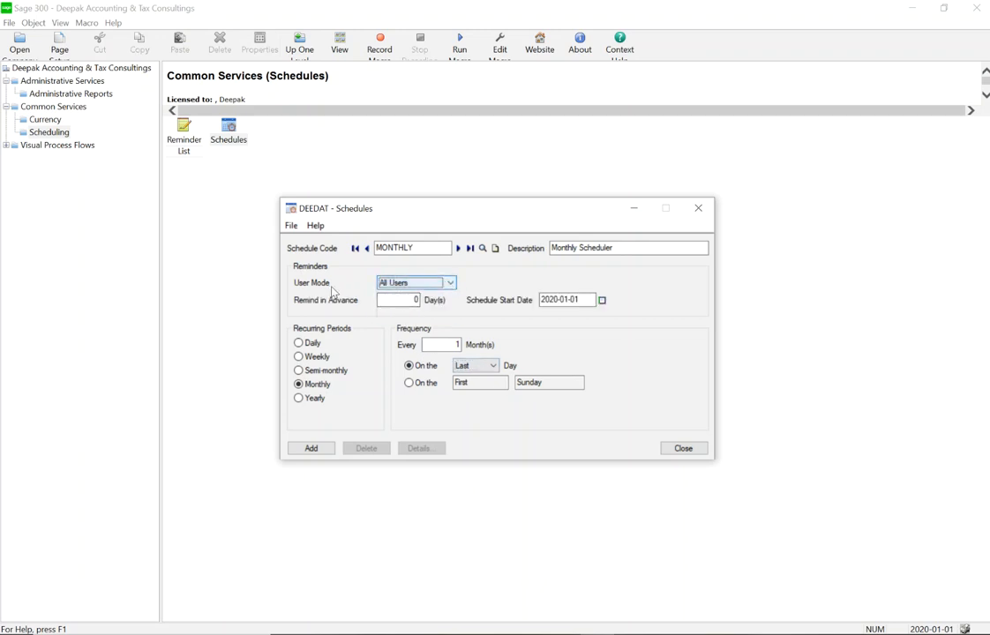
click(414, 300)
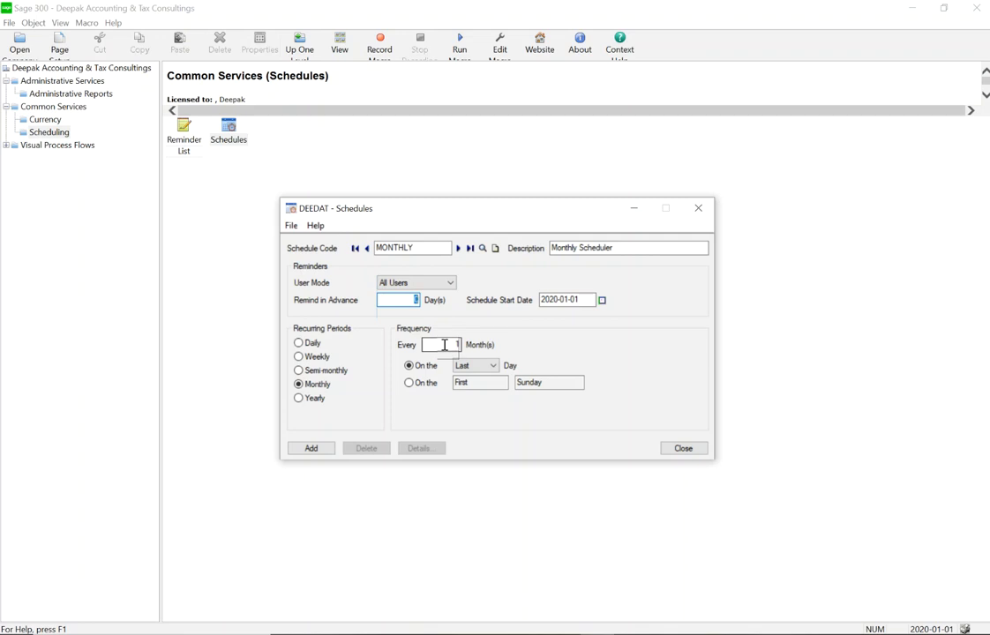
click(585, 298)
text(2020)
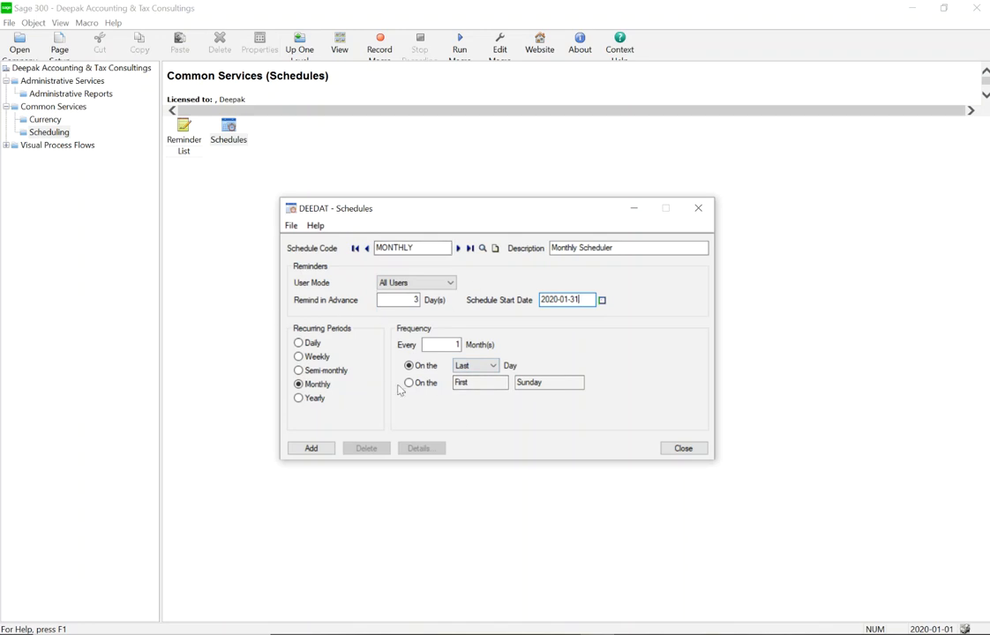
click(314, 450)
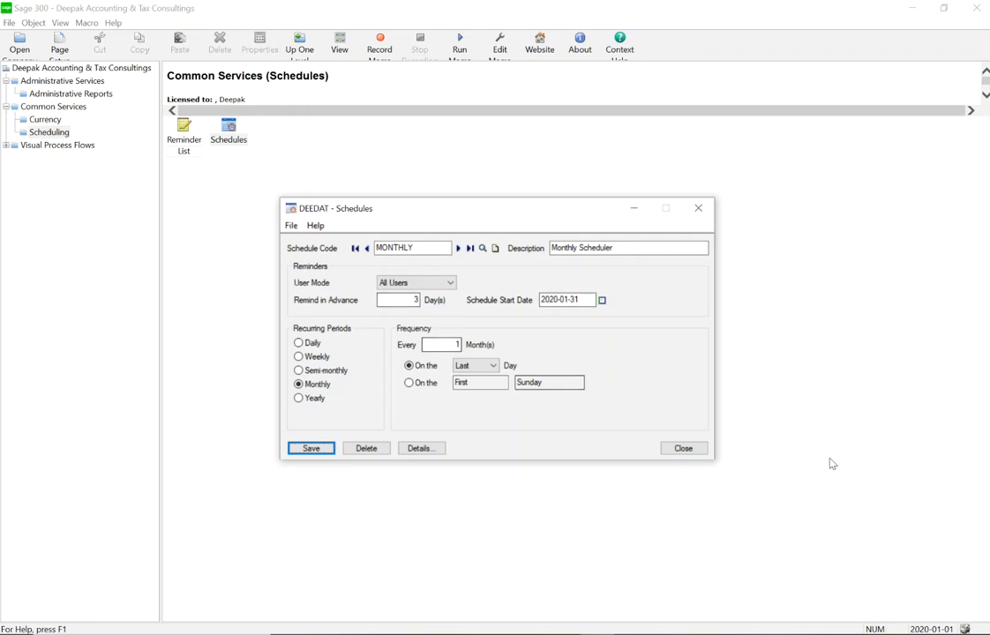
click(697, 449)
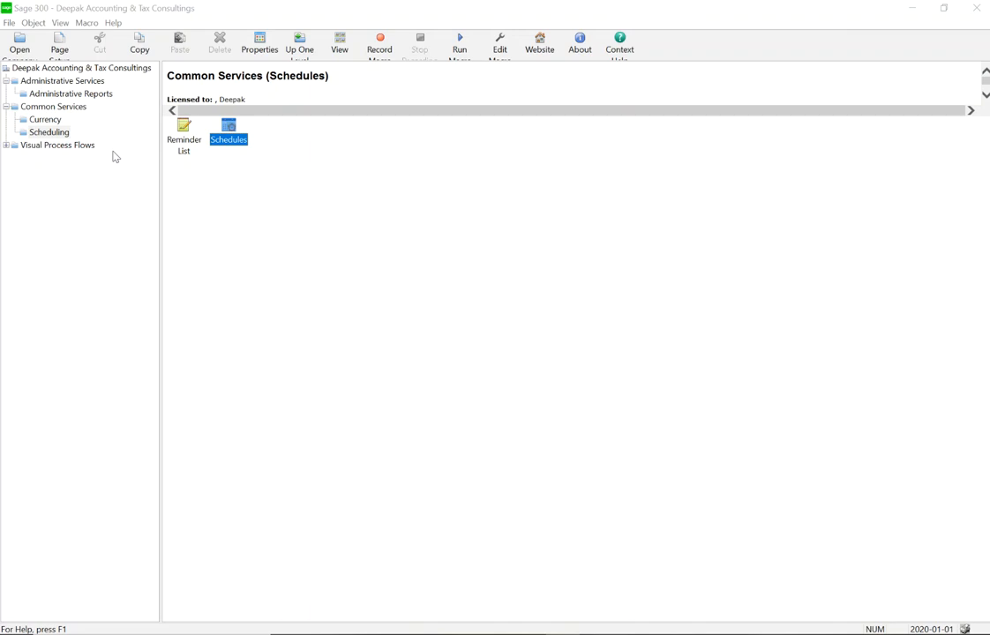
Step: Switch to File Explorer and open the Sage 300 folder on the C: drive
click(513, 632)
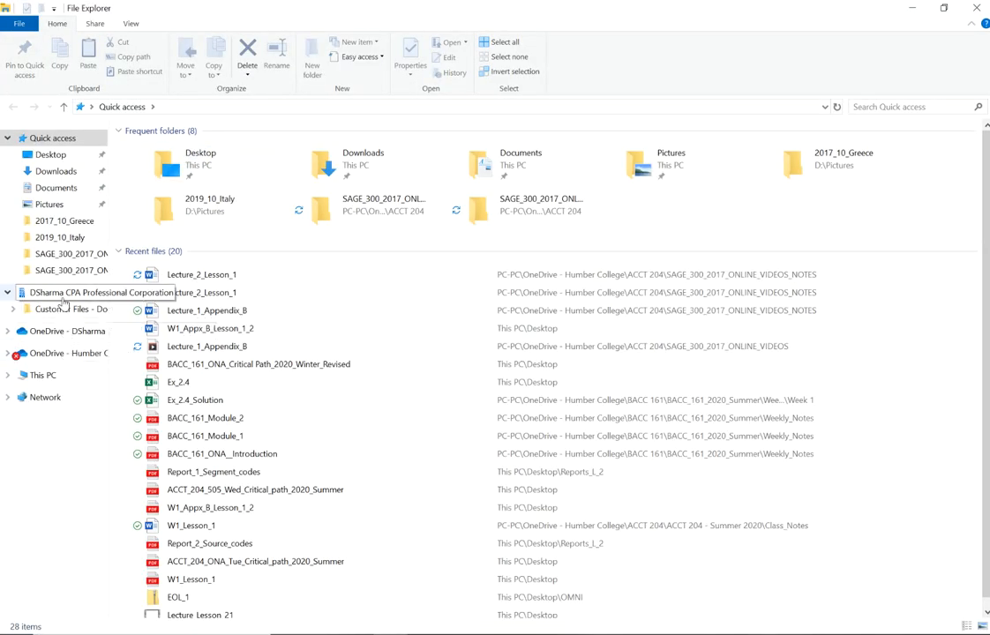
click(46, 377)
click(220, 262)
double_click(225, 263)
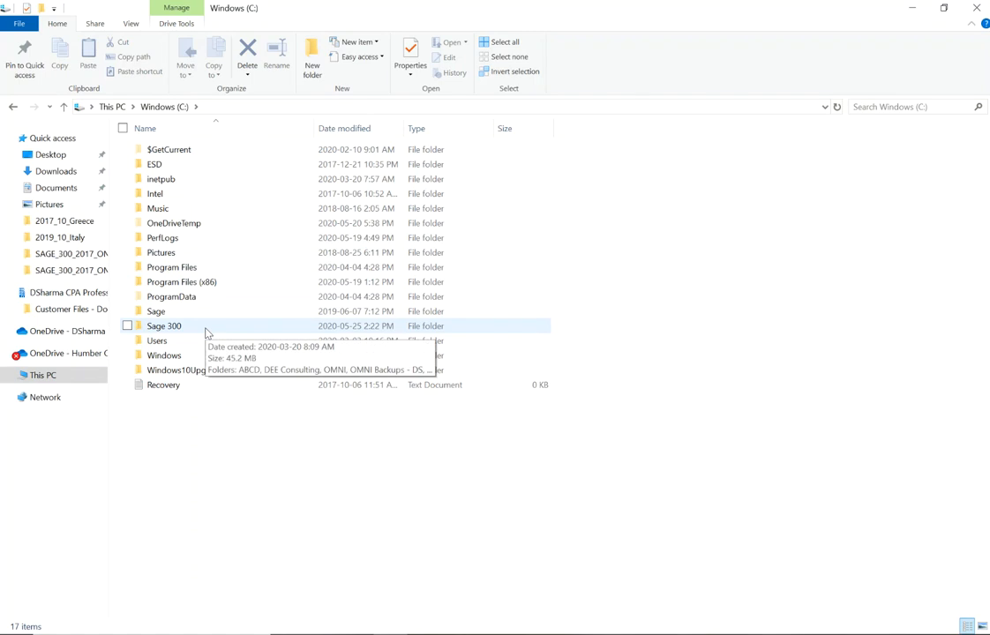
double_click(156, 328)
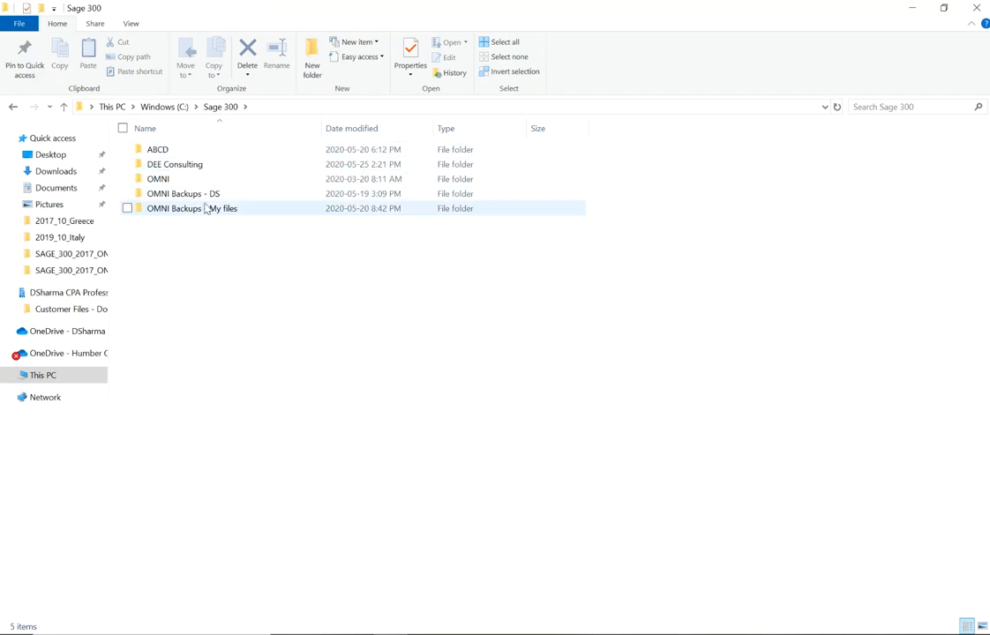
Step: Create a folder named "DEE Consulting - Backup" in the Sage 300 folder
mouse_move(201, 211)
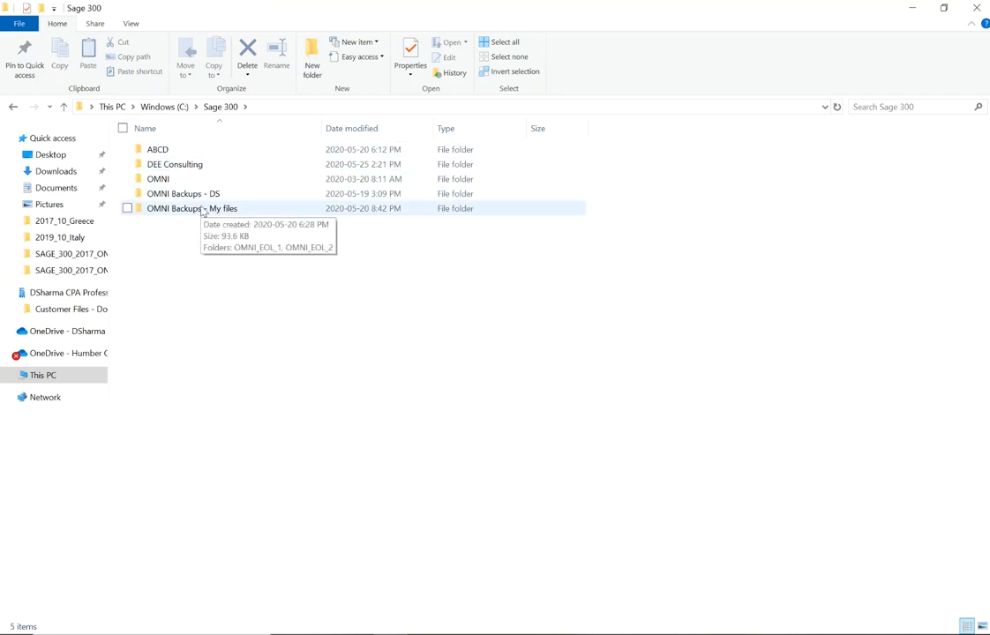
mouse_move(182, 185)
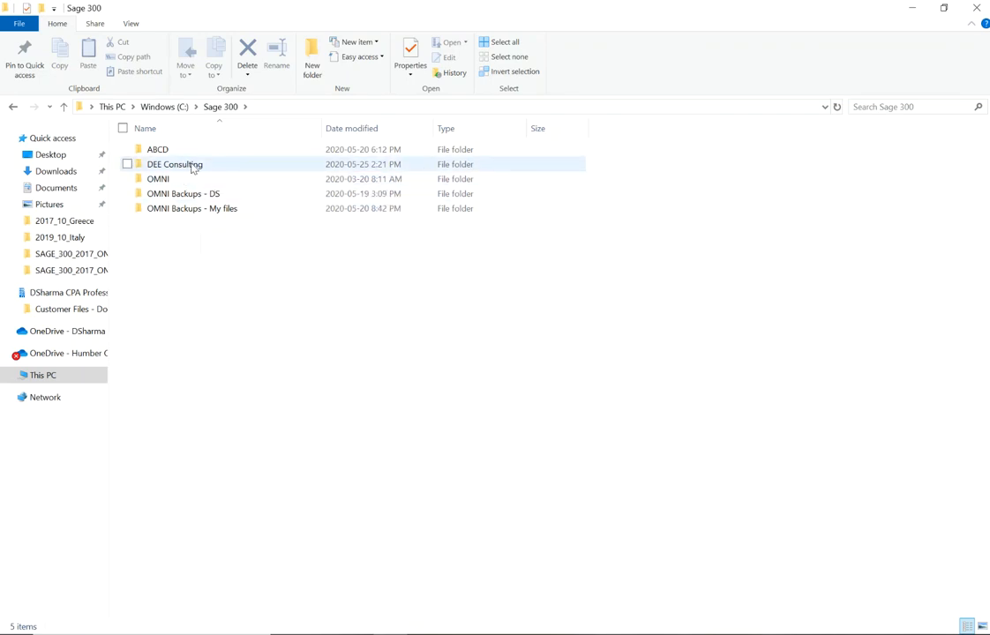
mouse_move(194, 164)
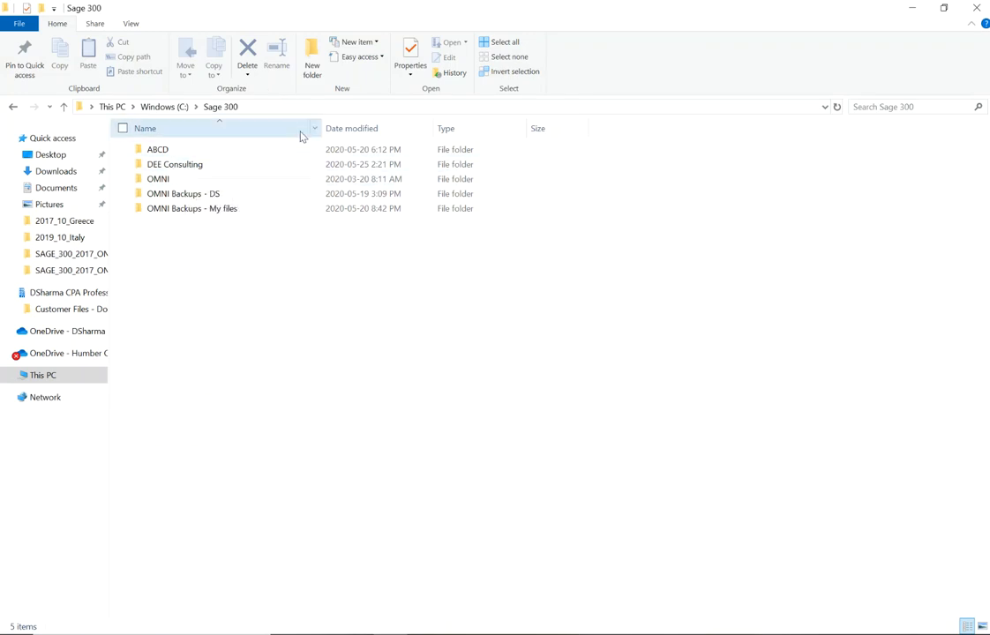
click(312, 67)
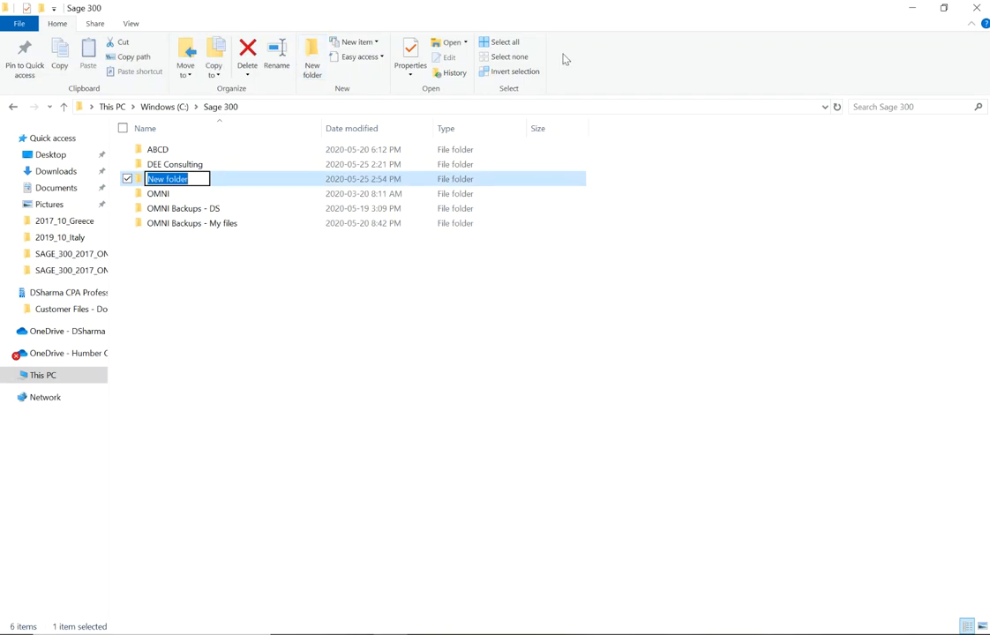
text(DEE)
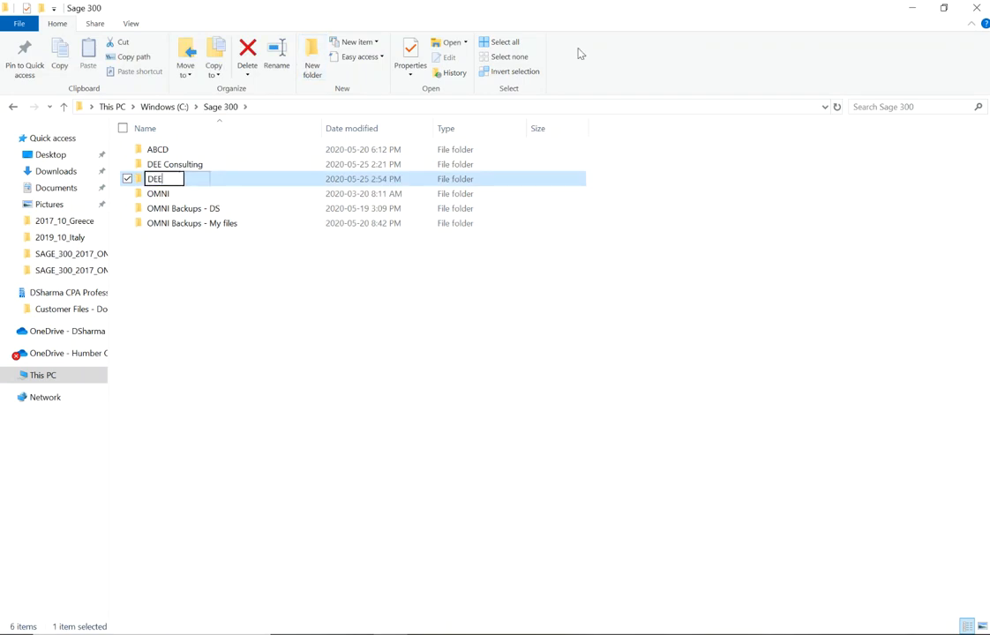
text( Consulting)
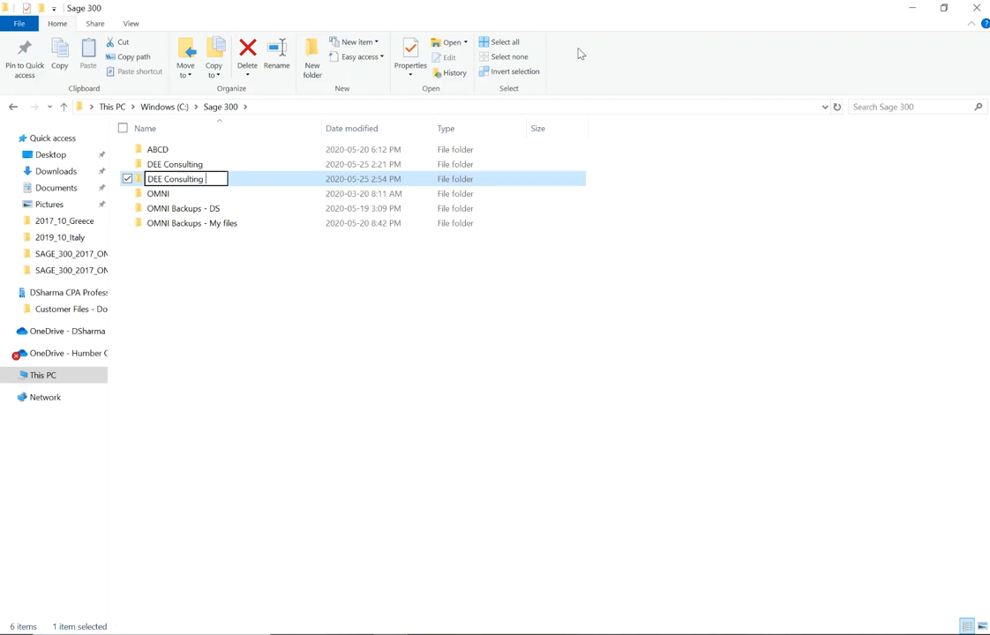
text( - Backup)
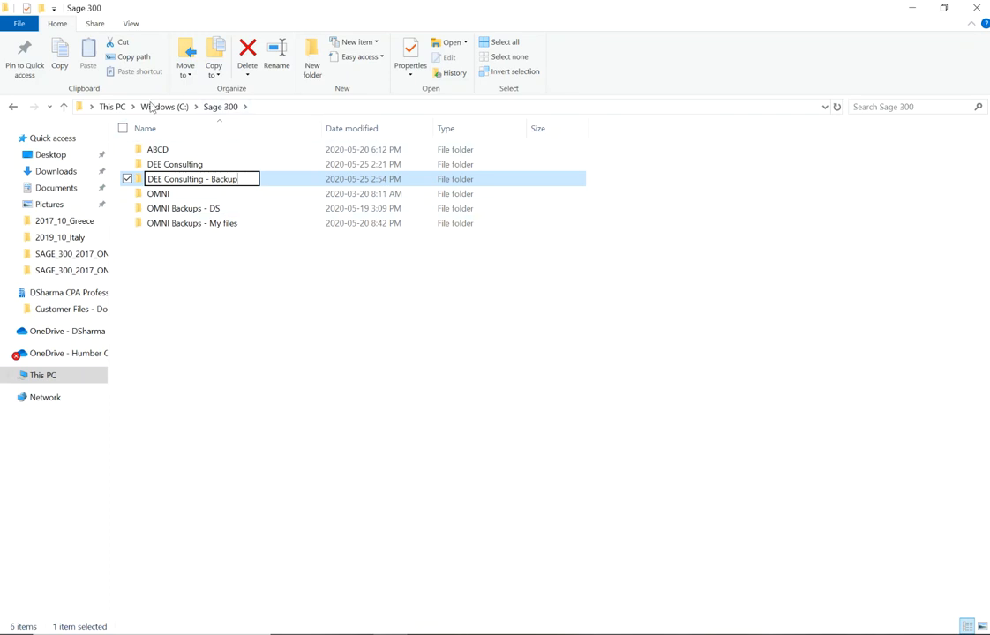
click(226, 324)
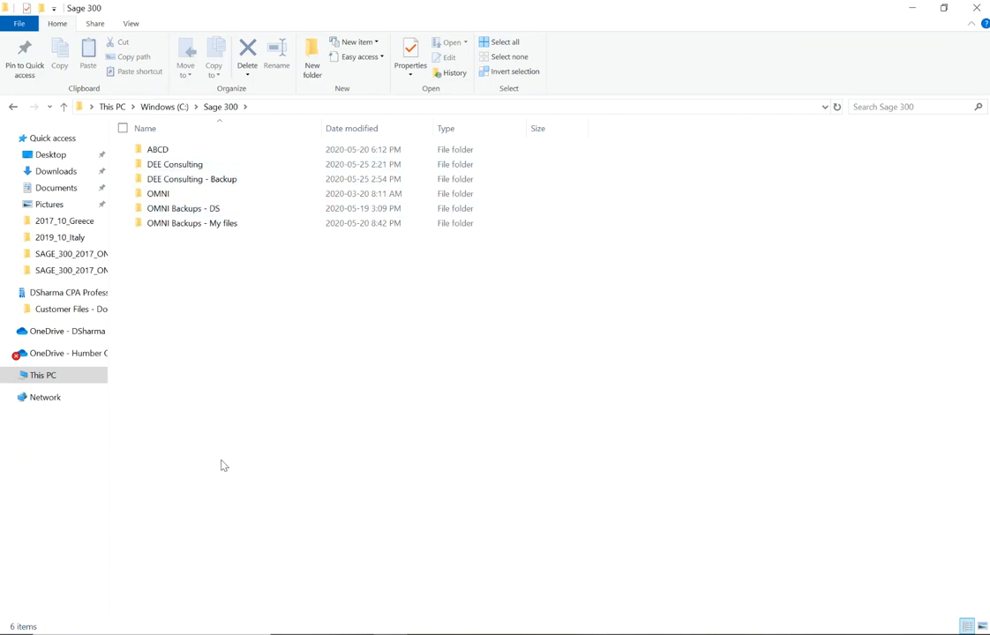
Step: Create a subfolder named DC_EOL_1 inside the DEE Consulting - Backup folder
double_click(201, 180)
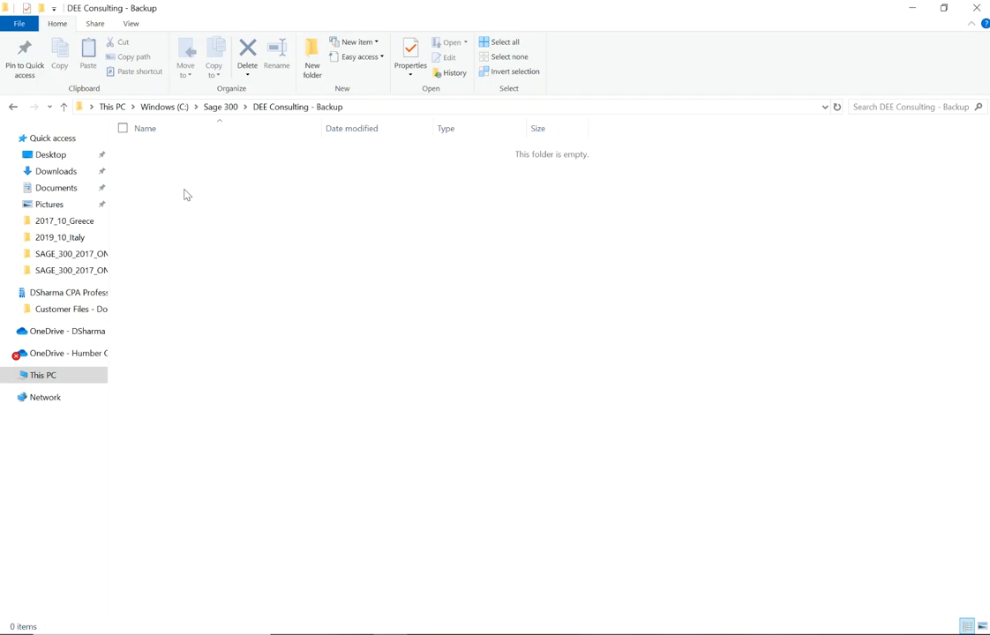
click(312, 60)
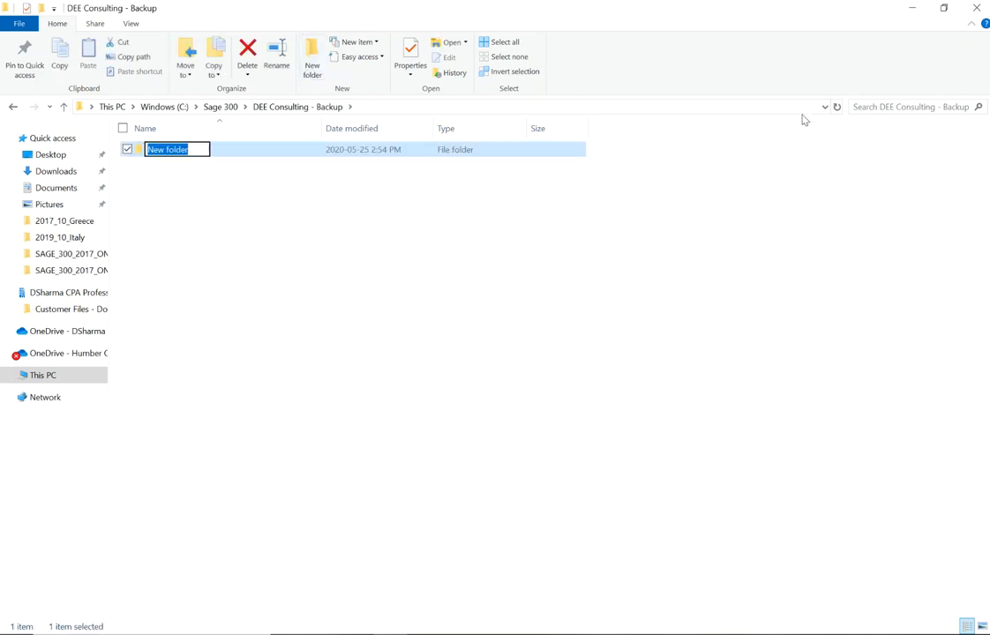
text(DC)
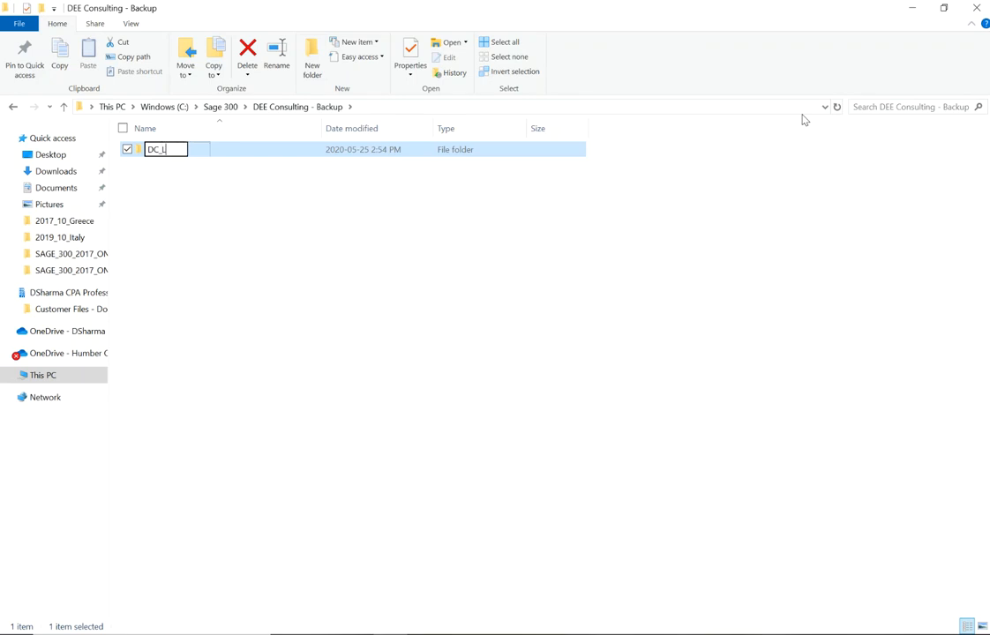
text(_EOL_1)
click(249, 266)
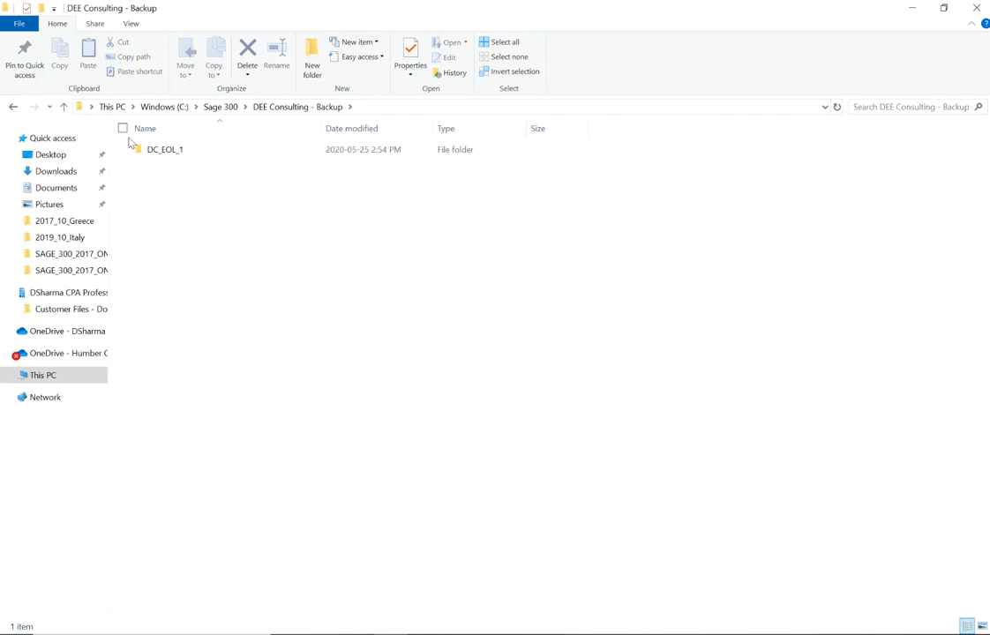
Step: Switch back to Sage 300, open Database Dump in Administrative Services and select the DEEDAT database
click(548, 633)
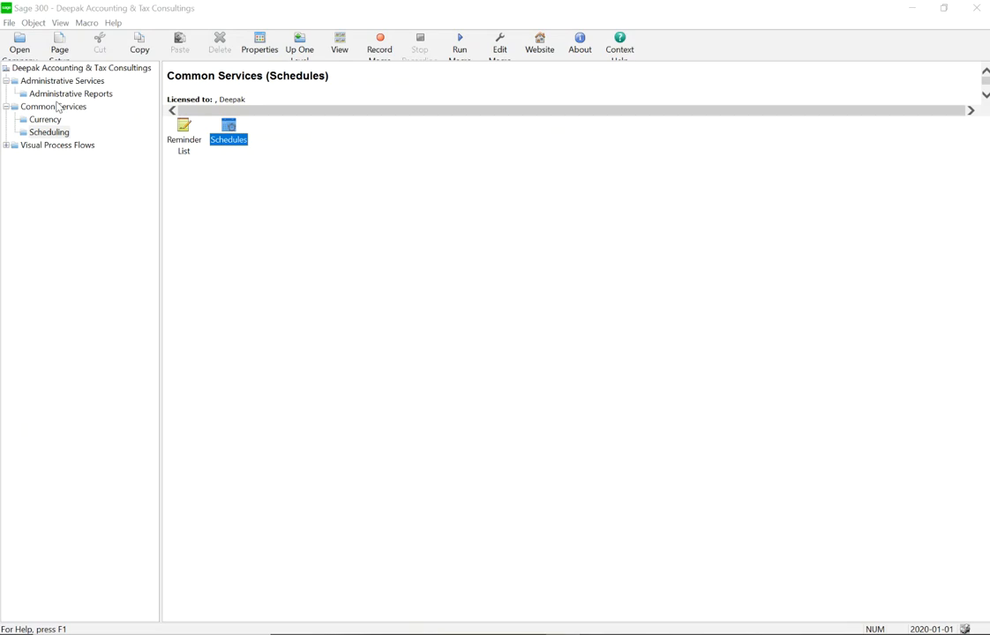
click(65, 82)
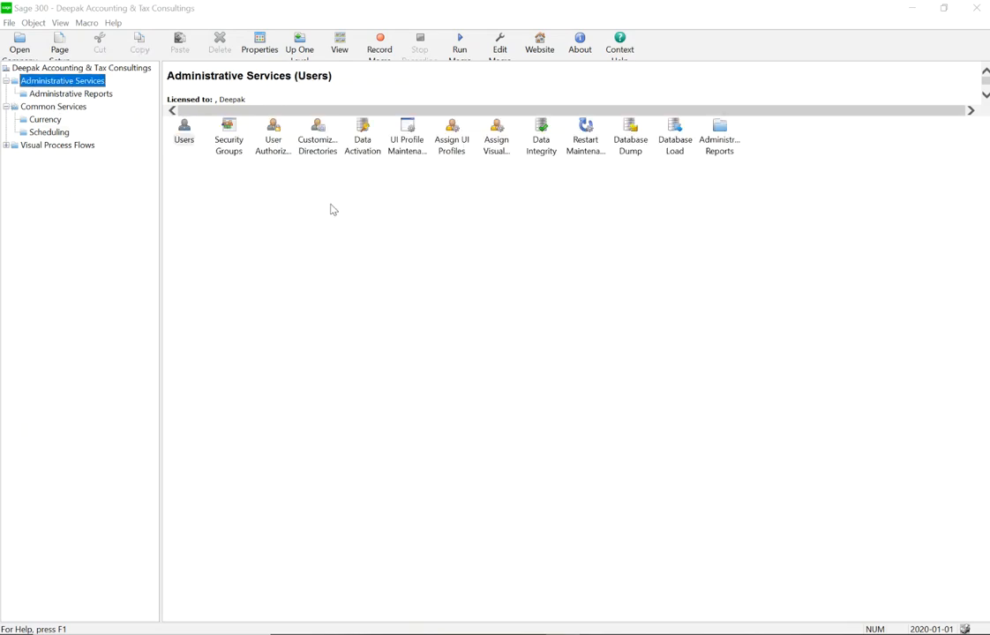
double_click(631, 155)
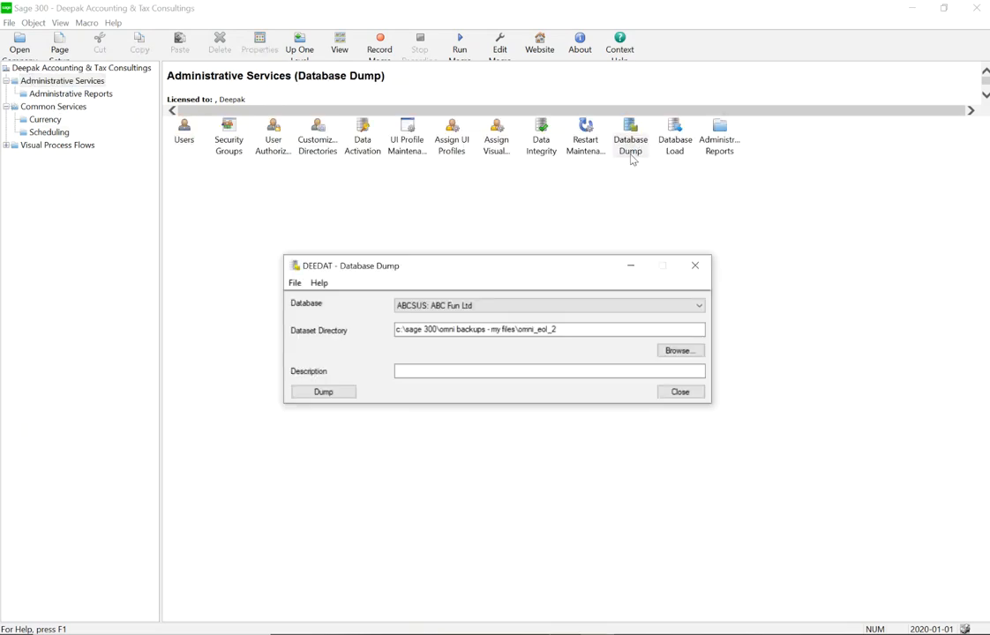
click(479, 306)
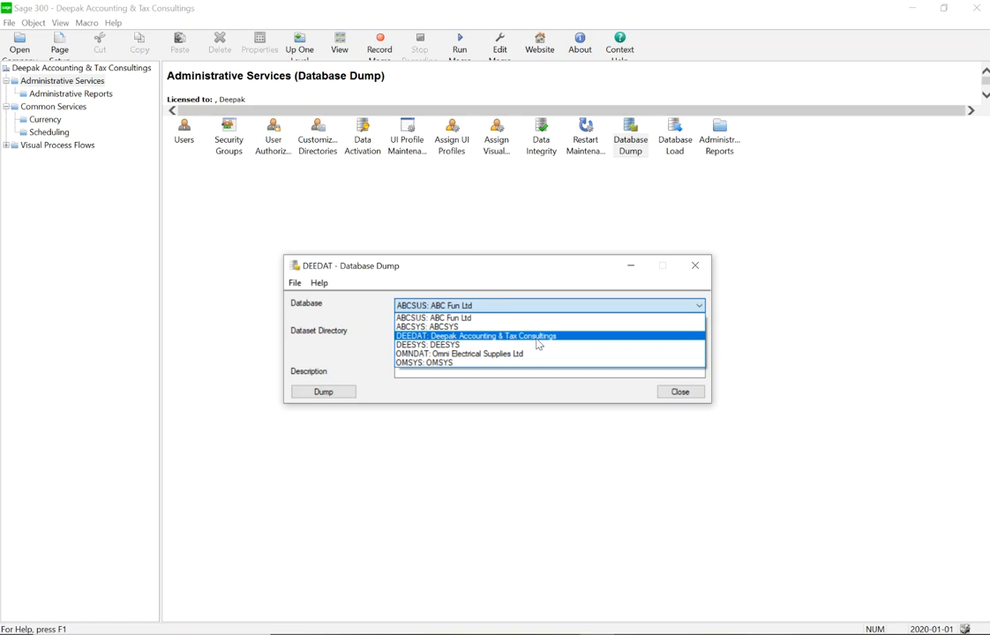
click(423, 338)
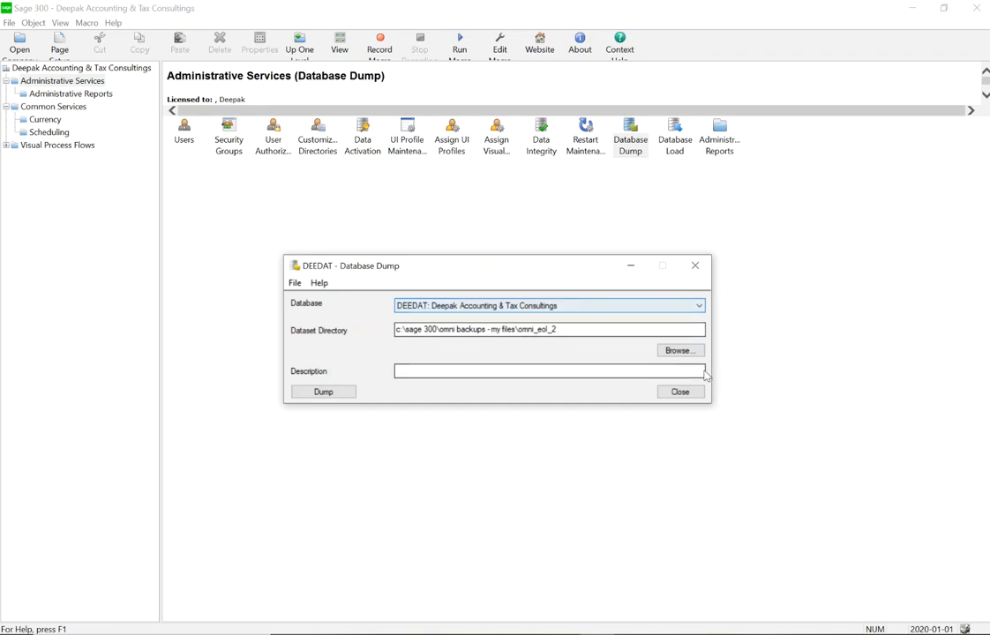
Step: Set the dump's dataset directory to C:\Sage 300\DEE Consulting - Backup\DC_EOL_1 by browsing for the folder
click(676, 350)
scroll(423, 352, down, 2)
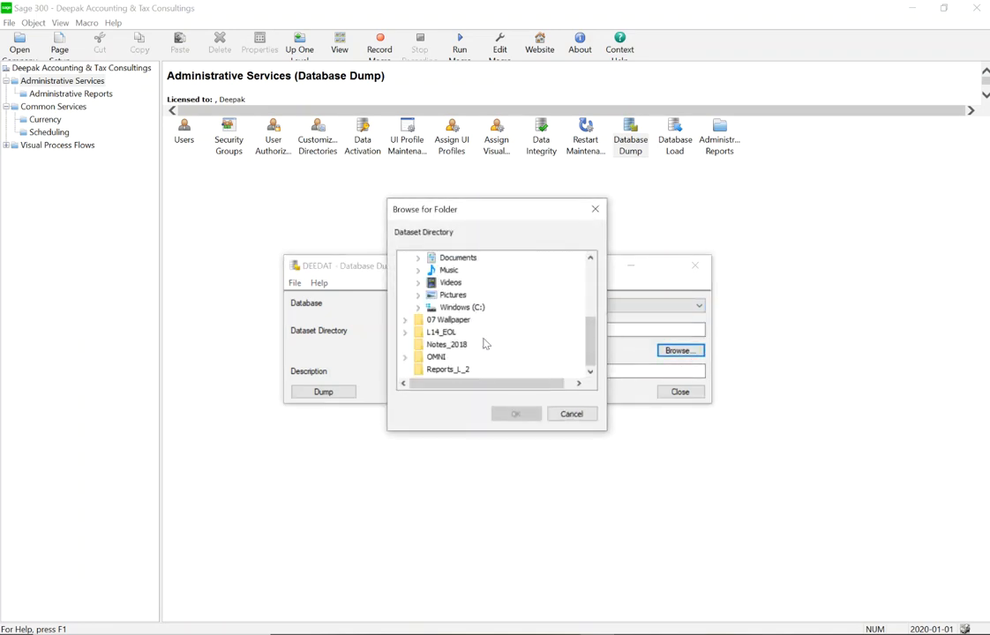
click(405, 358)
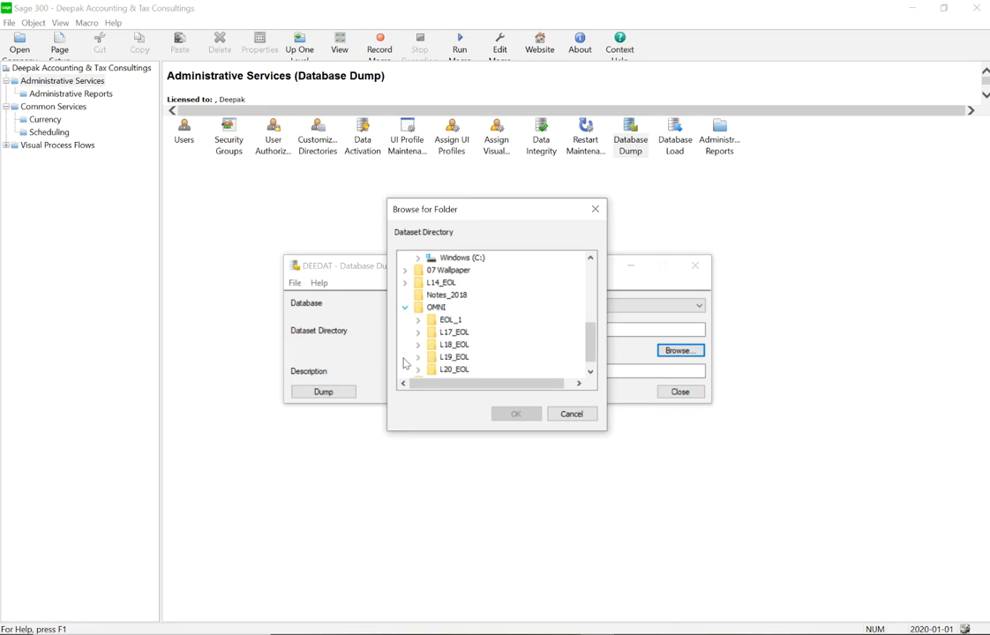
click(404, 307)
scroll(434, 349, up, 3)
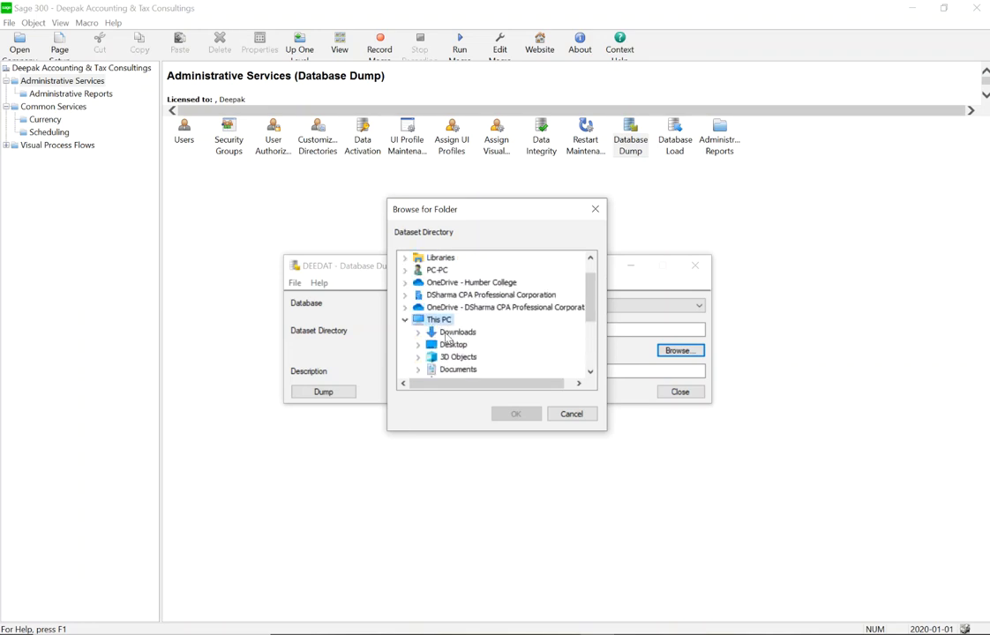
scroll(443, 339, down, 1)
scroll(430, 327, down, 3)
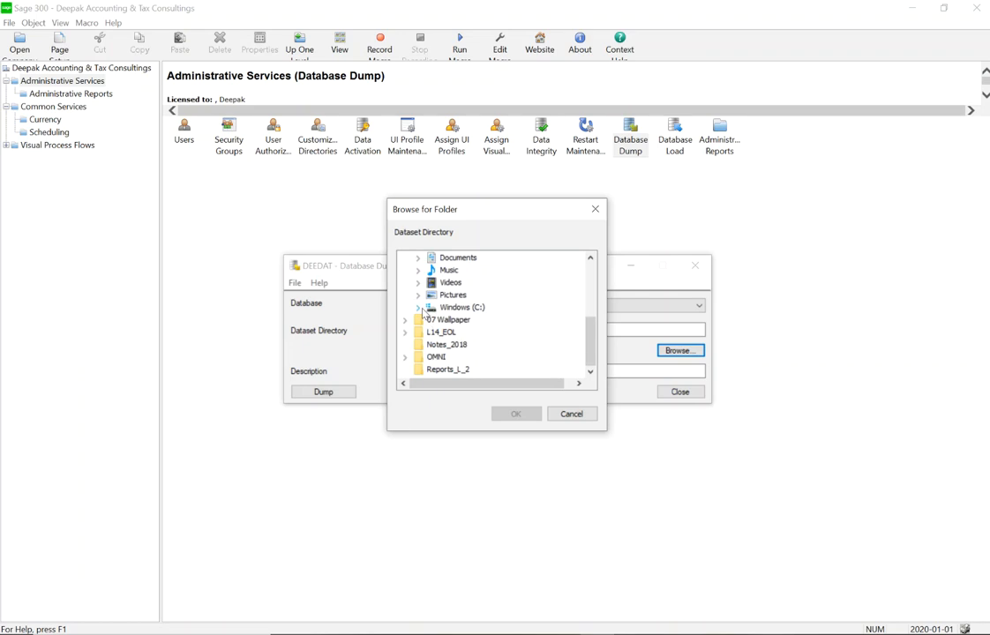
click(421, 309)
scroll(428, 340, down, 2)
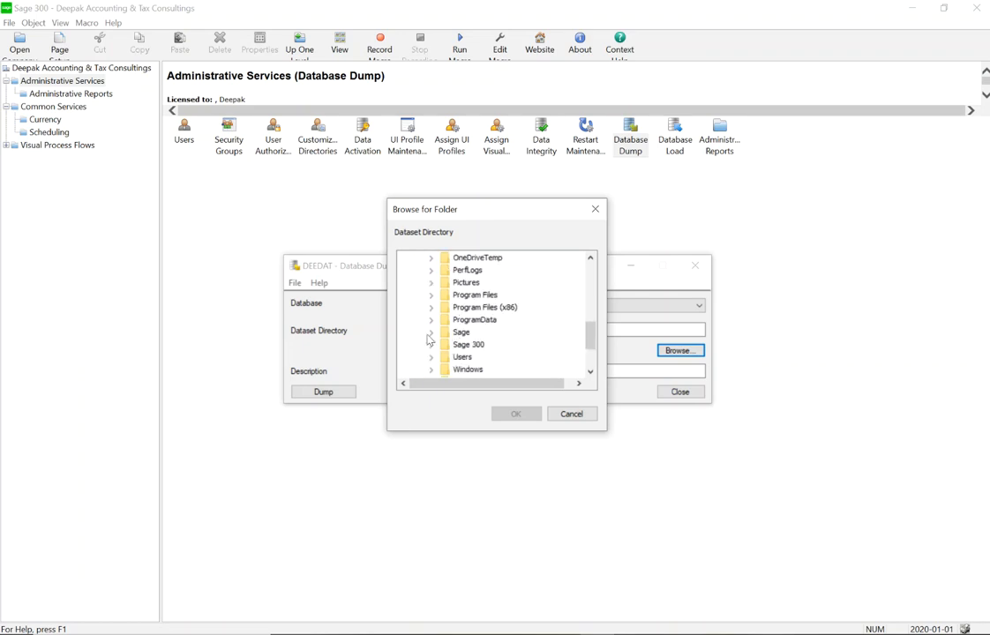
click(431, 345)
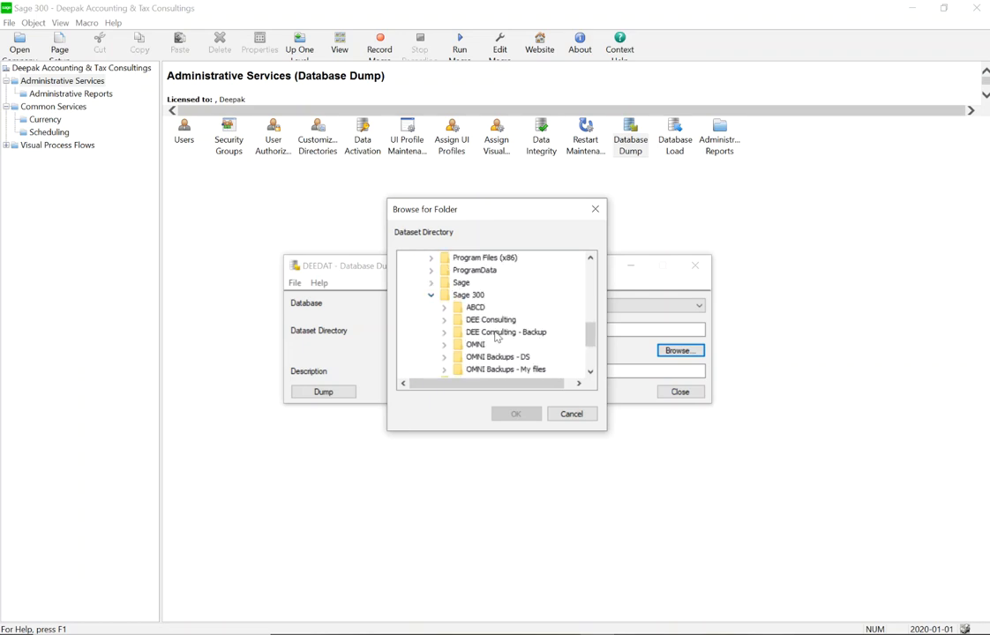
double_click(491, 334)
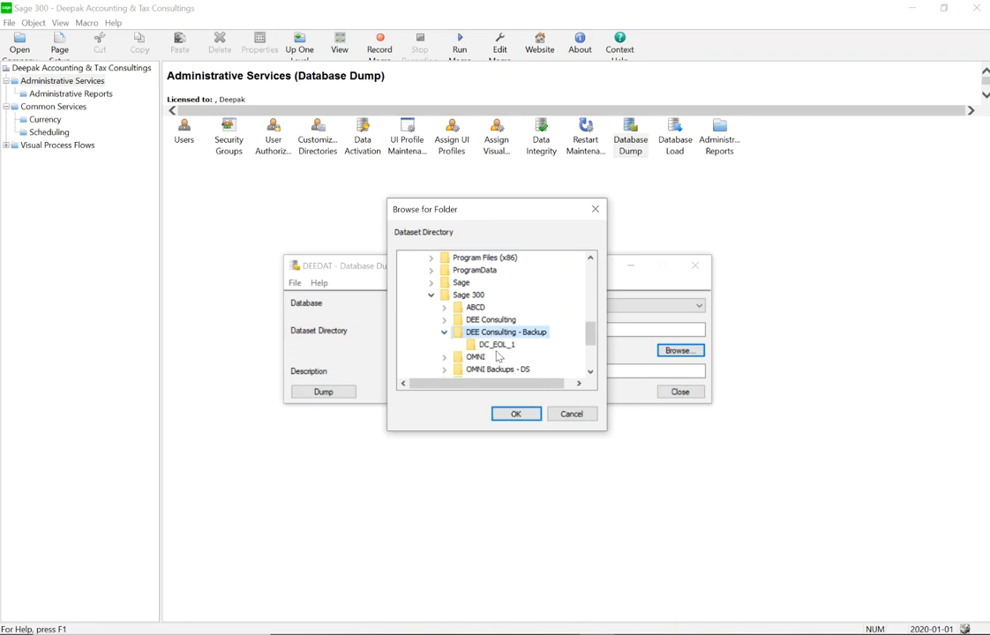
click(497, 350)
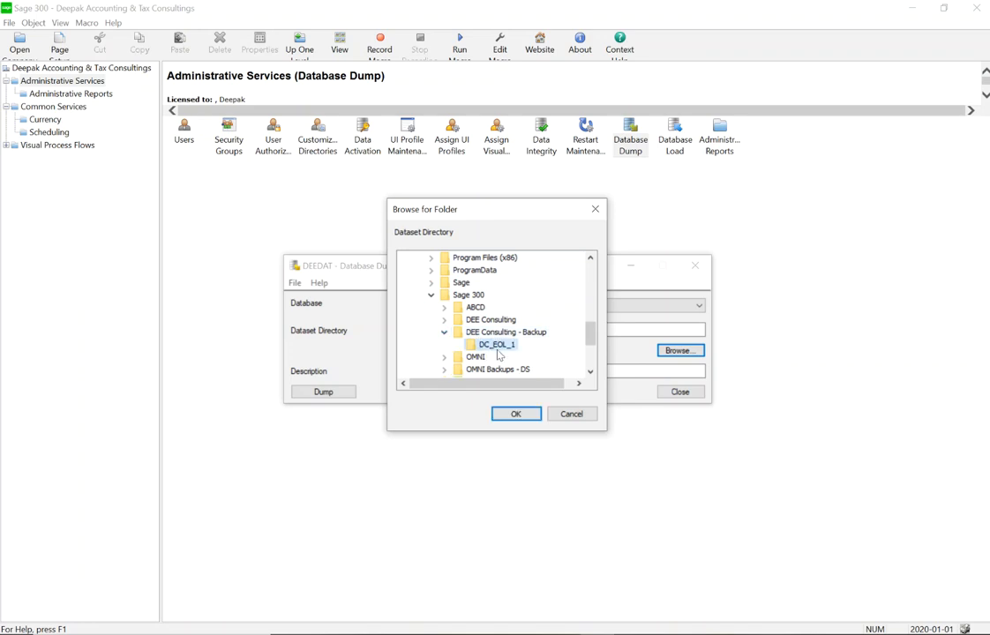
click(515, 414)
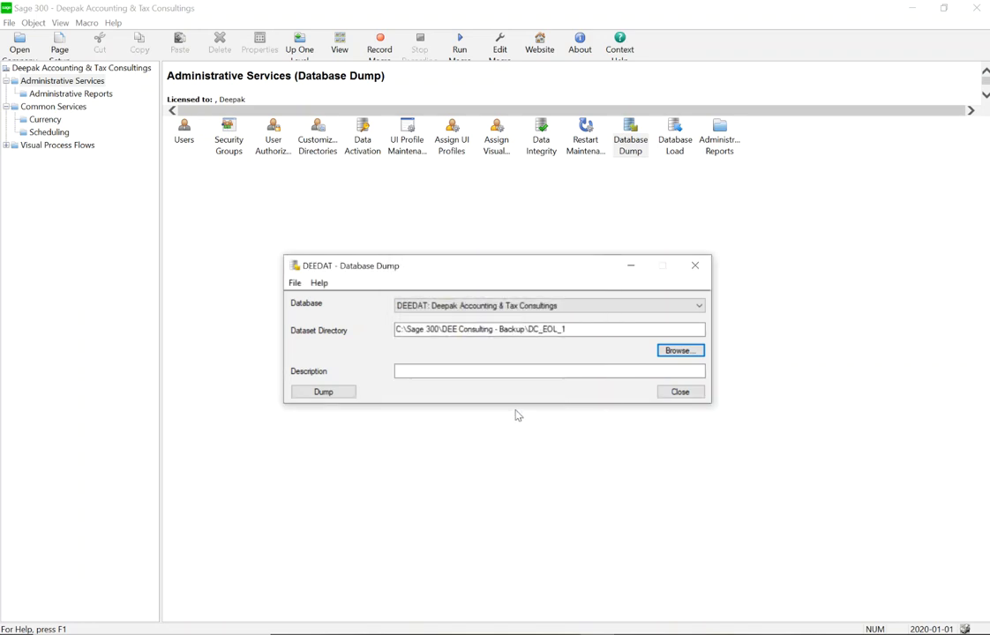
Step: Dump the DEEDAT database into the DC_EOL_1 folder, accepting deletion of any existing dump files
click(345, 393)
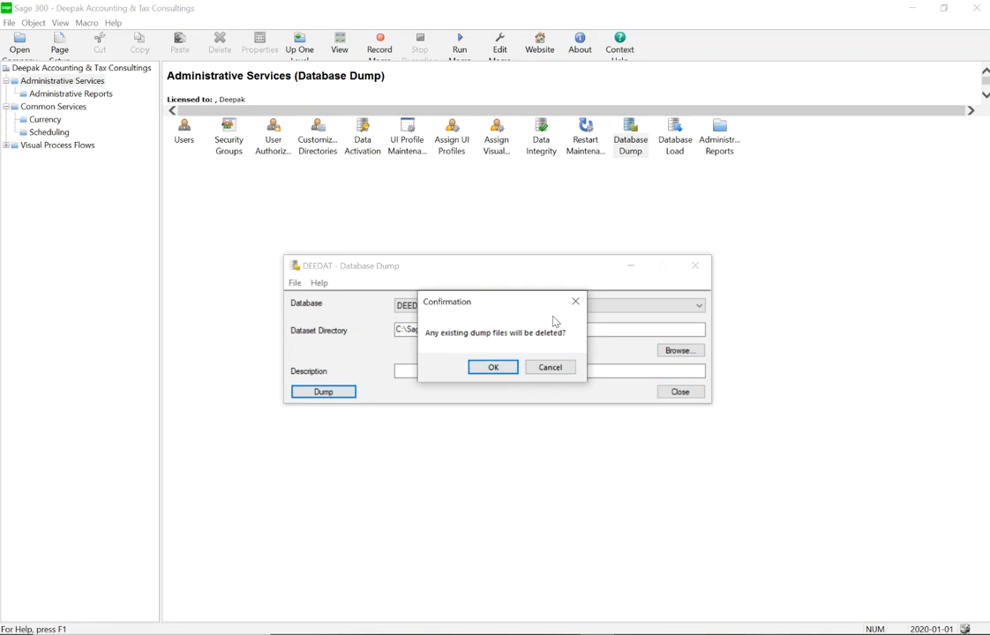
click(499, 368)
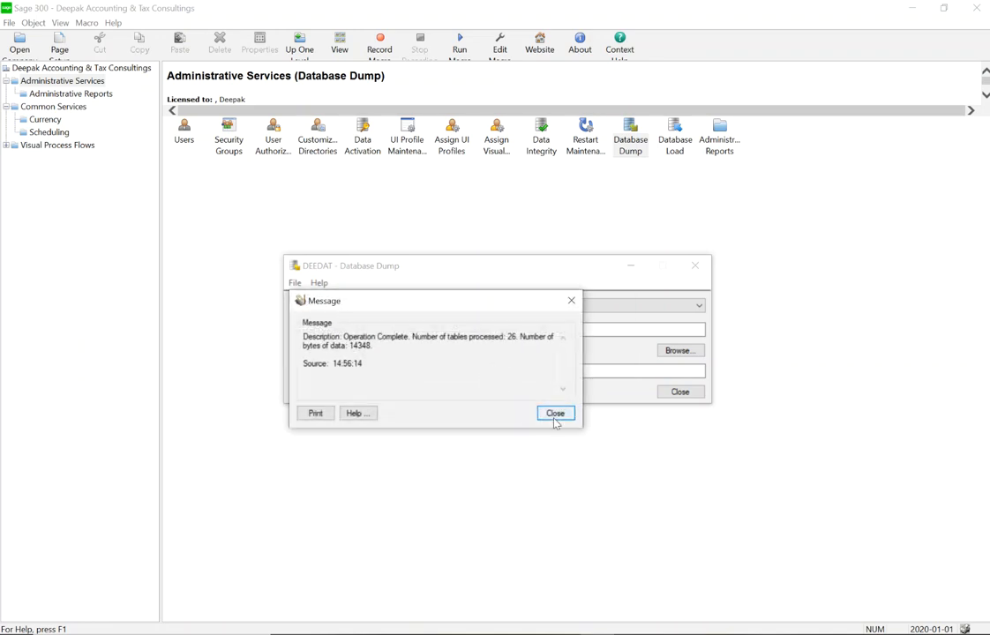
click(553, 414)
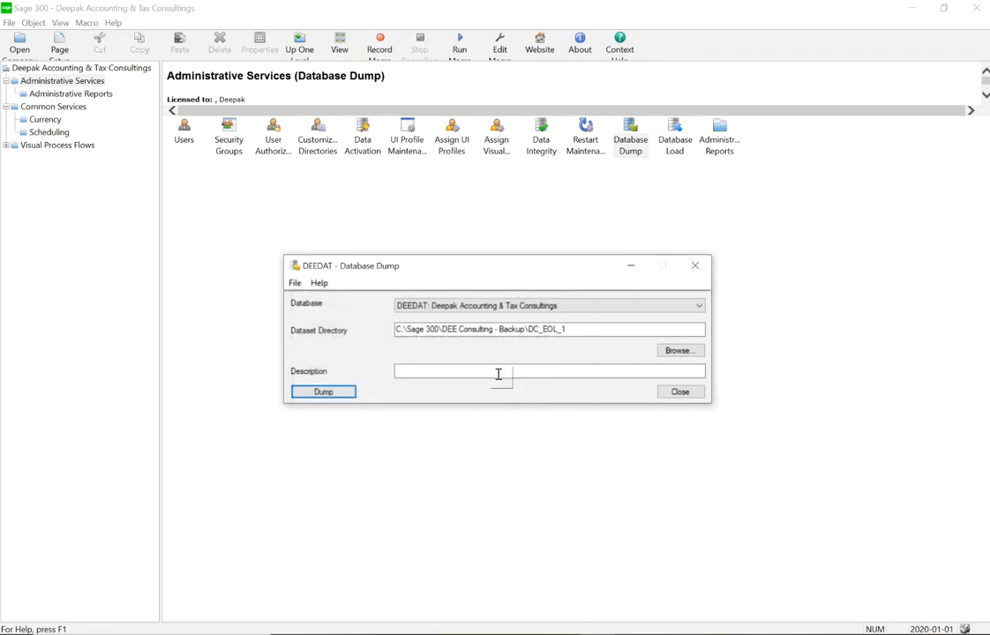
Step: Dump the DEESYS database into the same DC_EOL_1 folder and close Database Dump
click(527, 306)
click(488, 345)
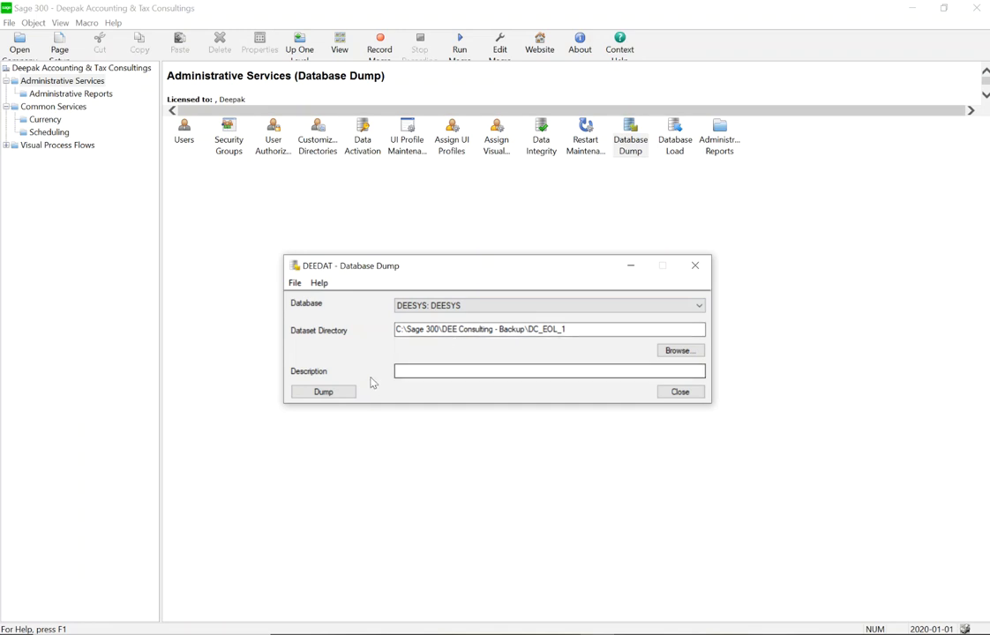
click(343, 396)
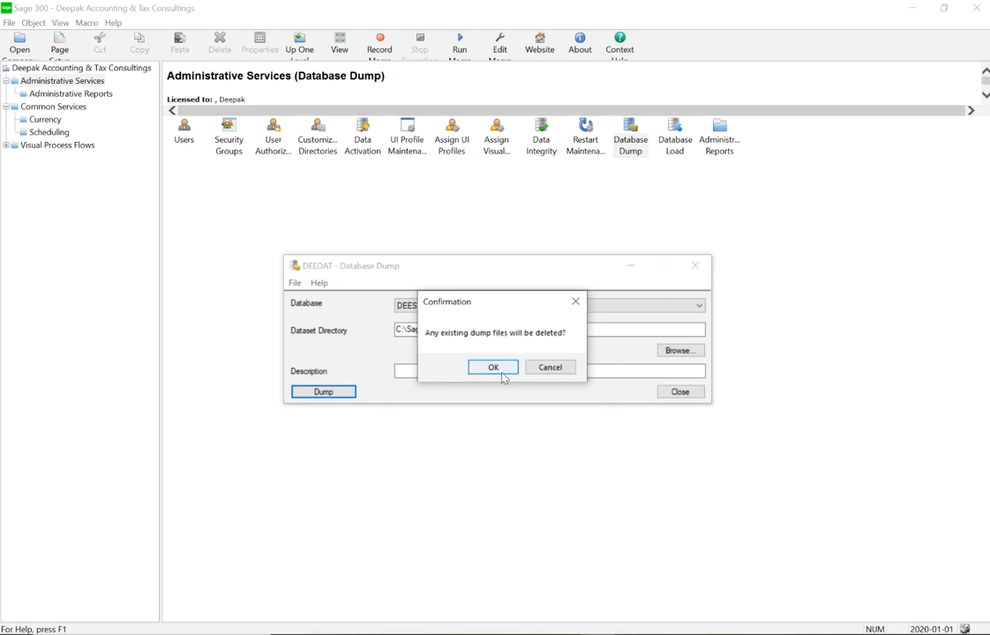
click(501, 370)
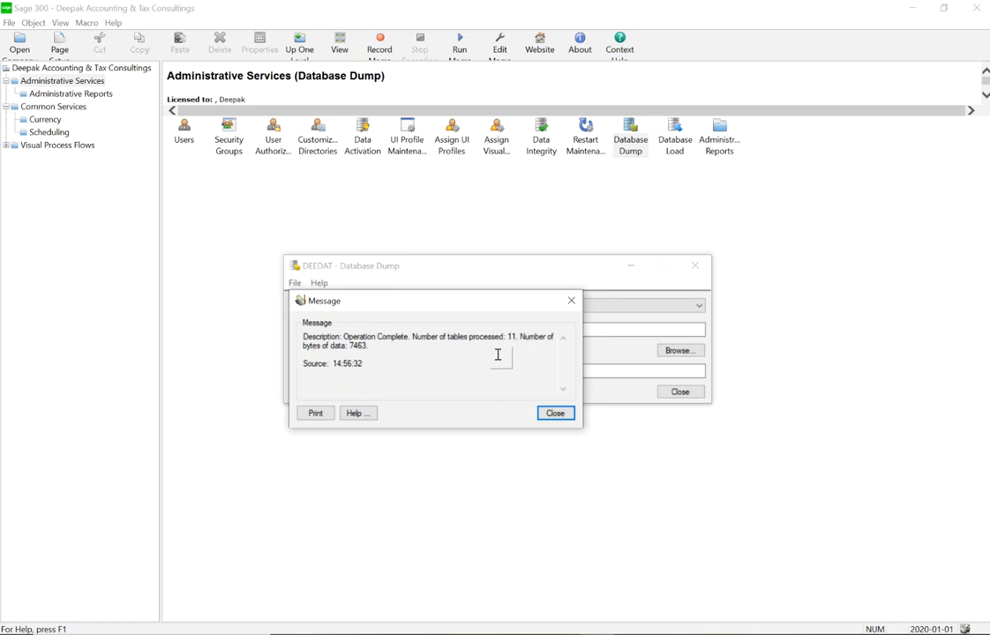
click(552, 414)
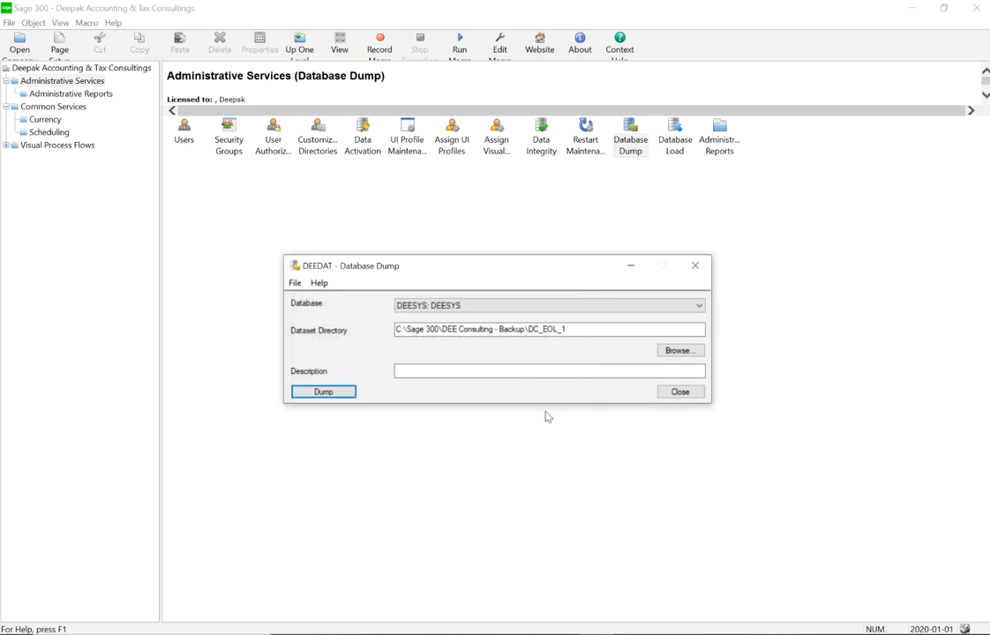
click(680, 392)
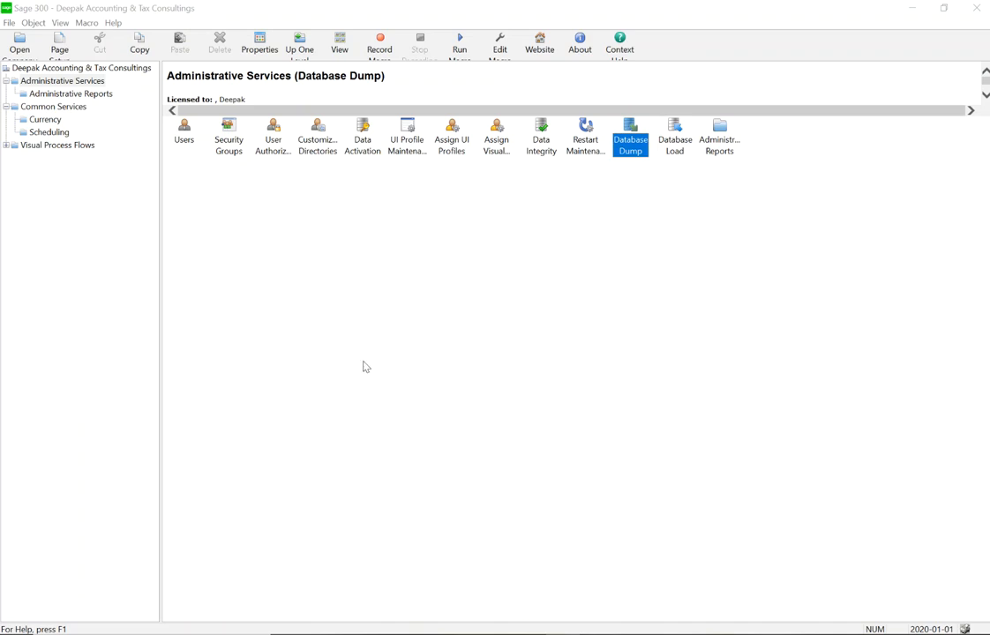
Step: Switch to File Explorer, check the dump files inside DC_EOL_1 and return to the DEE Consulting - Backup folder
key(alt+Tab)
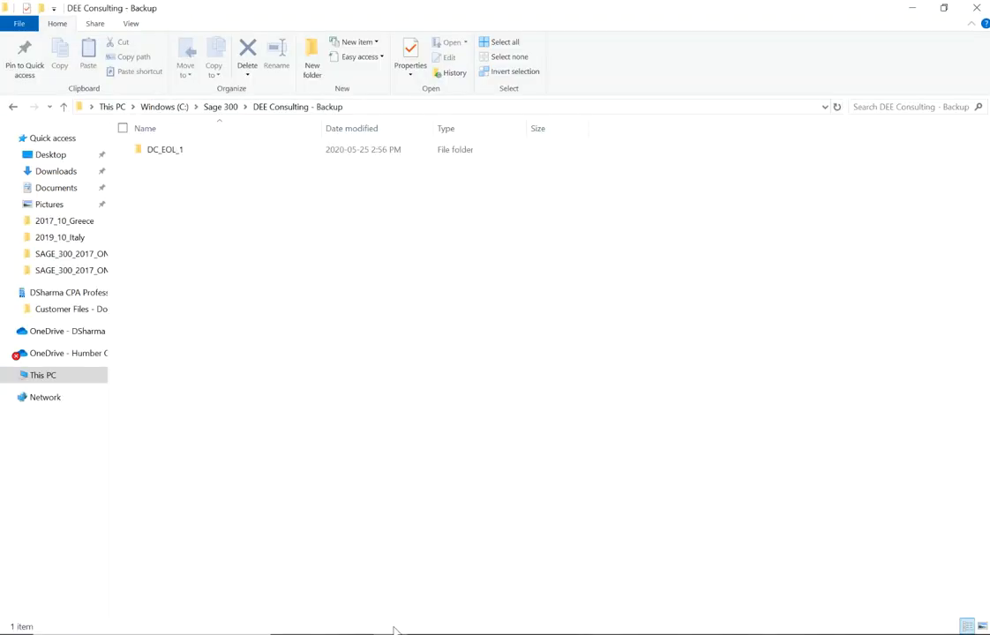
double_click(172, 157)
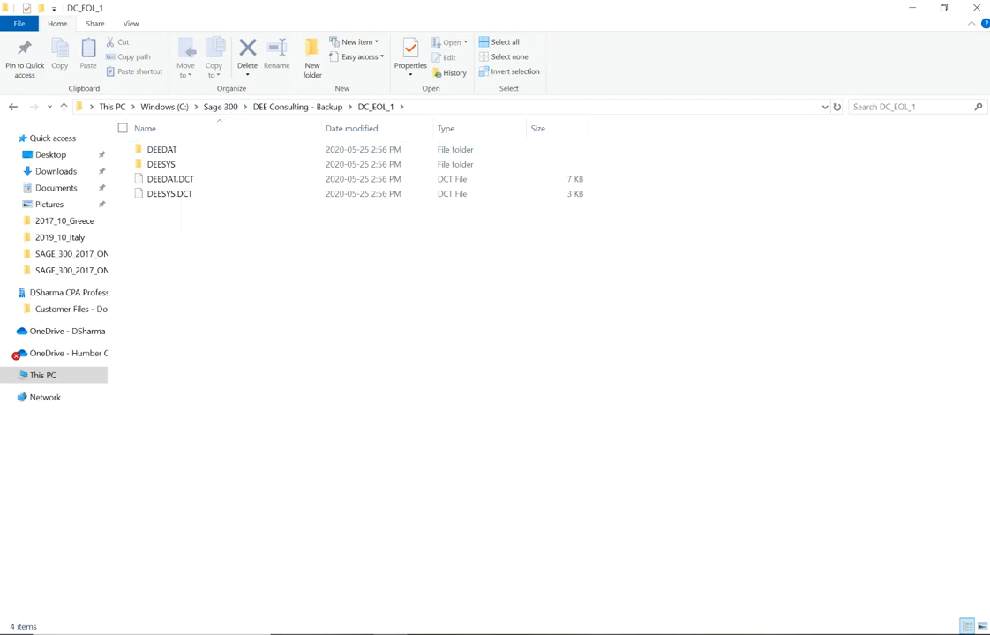
click(297, 107)
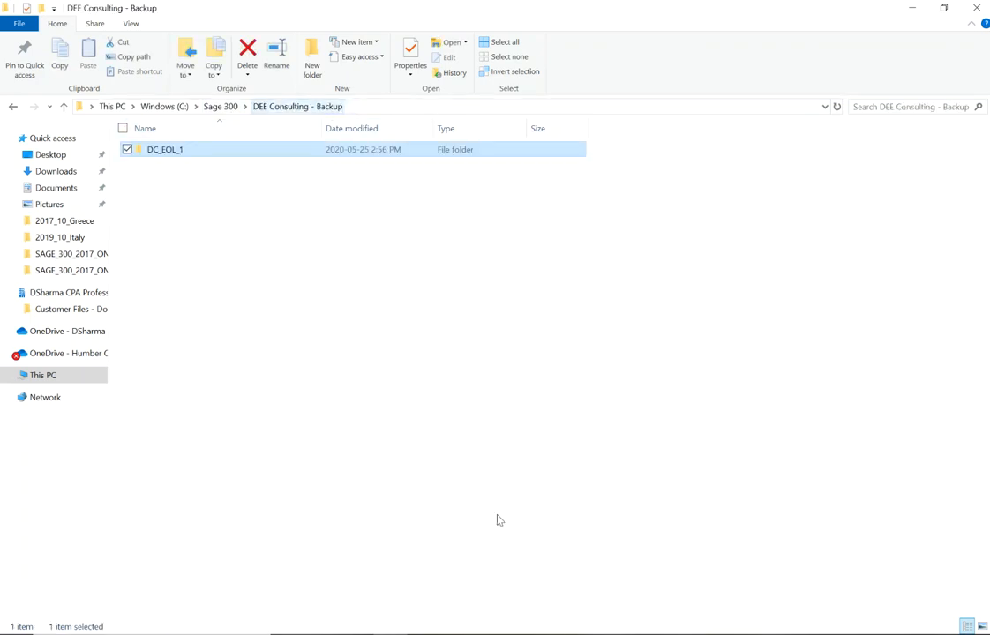
Step: Switch back to Sage 300 and exit the program, confirming the exit
key(alt+Tab)
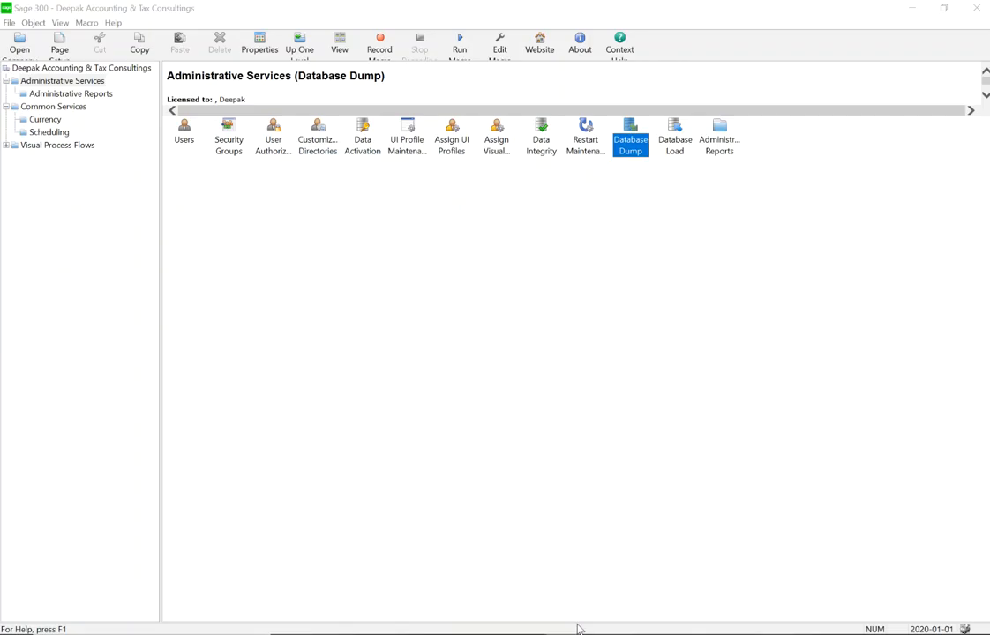
click(8, 23)
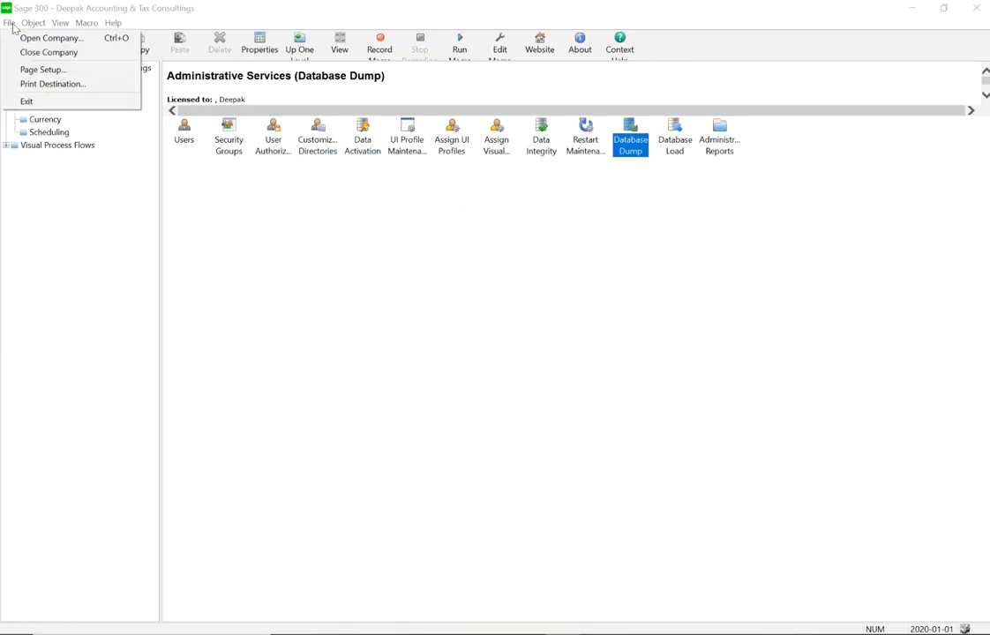
click(26, 99)
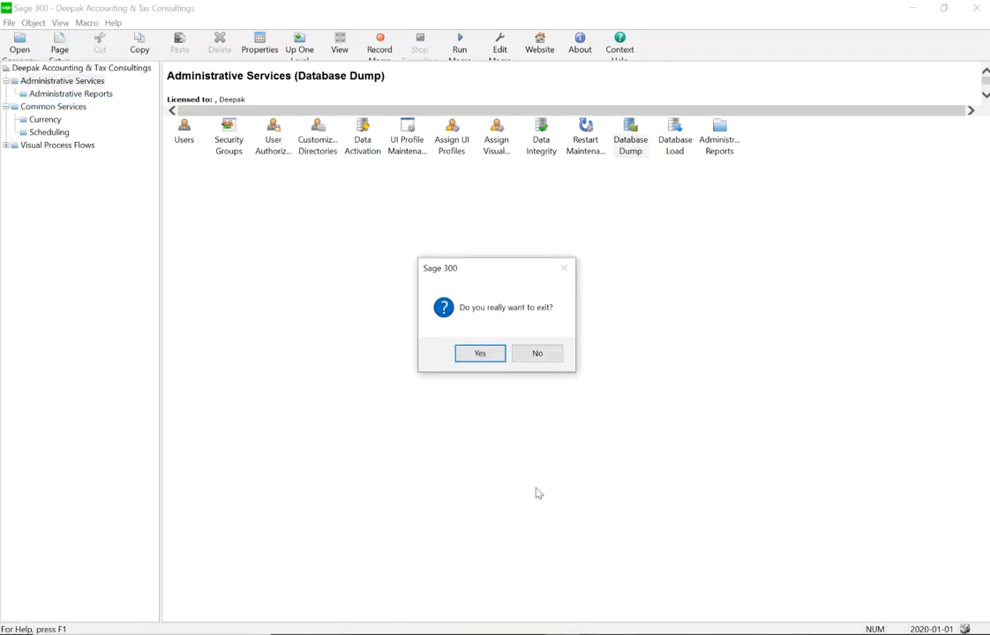
click(480, 354)
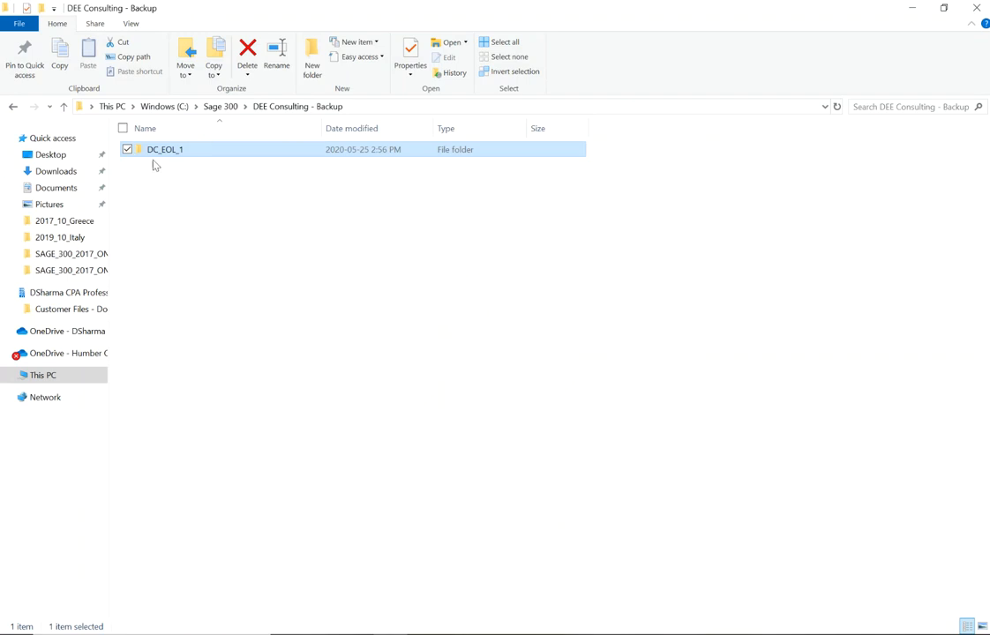
Step: Minimize File Explorer and review the objectives and exercises 1 to 7 in the Lecture_2_Lesson_1 Word document
mouse_move(152, 157)
click(914, 9)
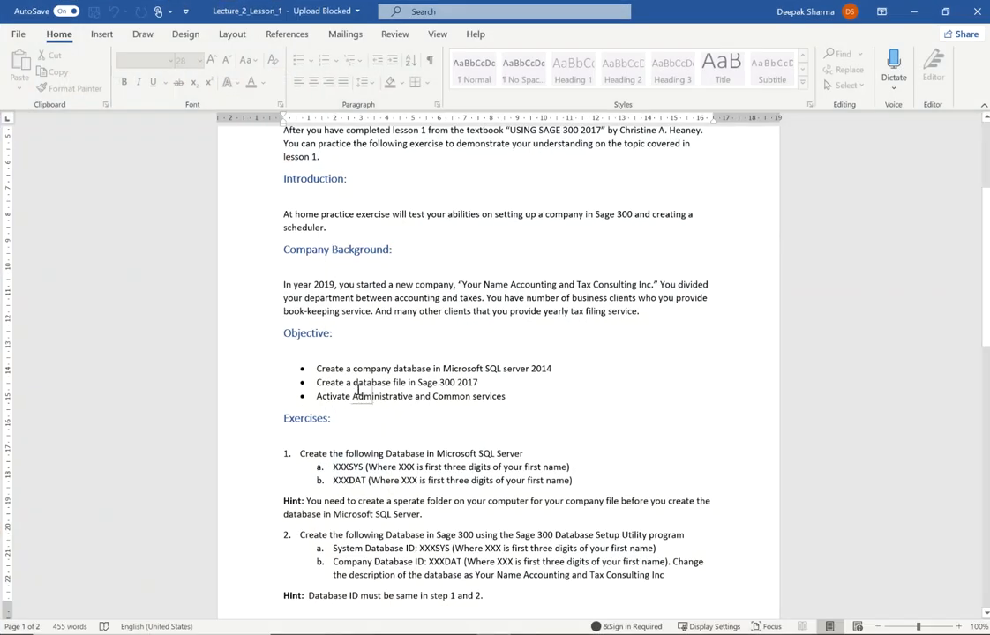
scroll(358, 374, up, 2)
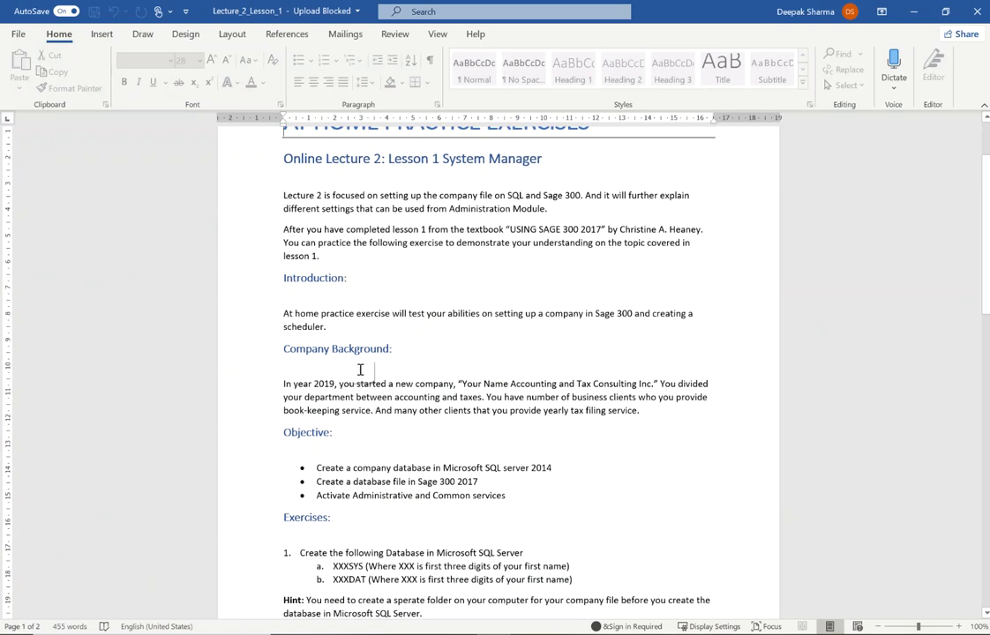
scroll(358, 369, up, 2)
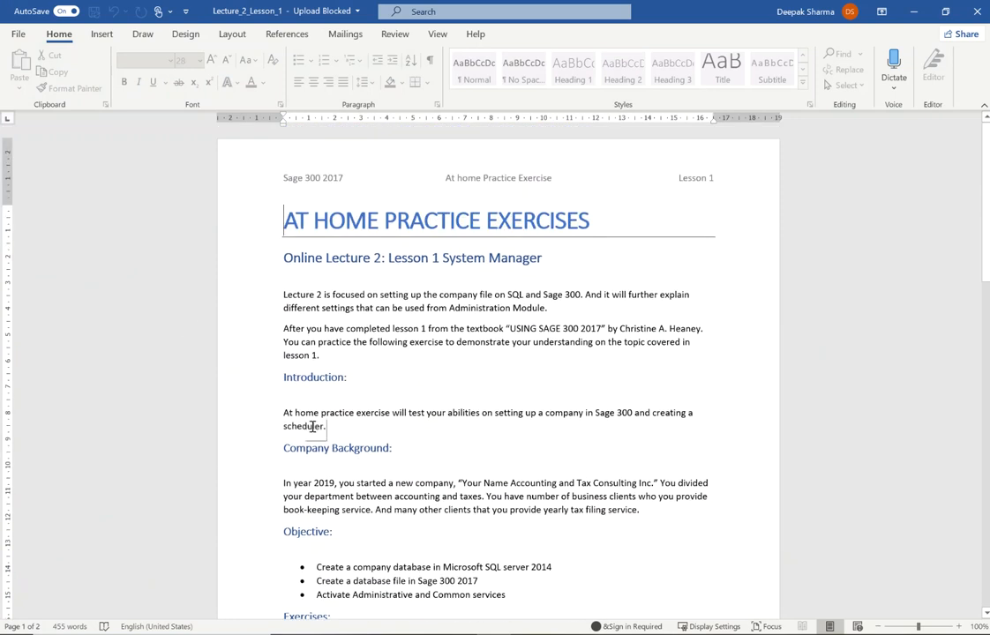
scroll(349, 322, down, 2)
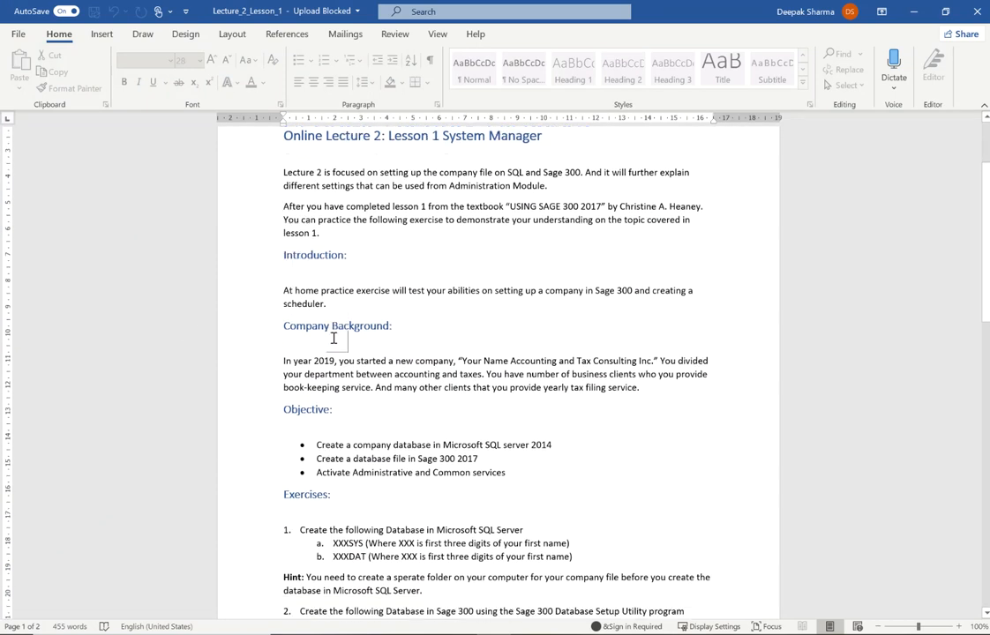
scroll(333, 337, down, 9)
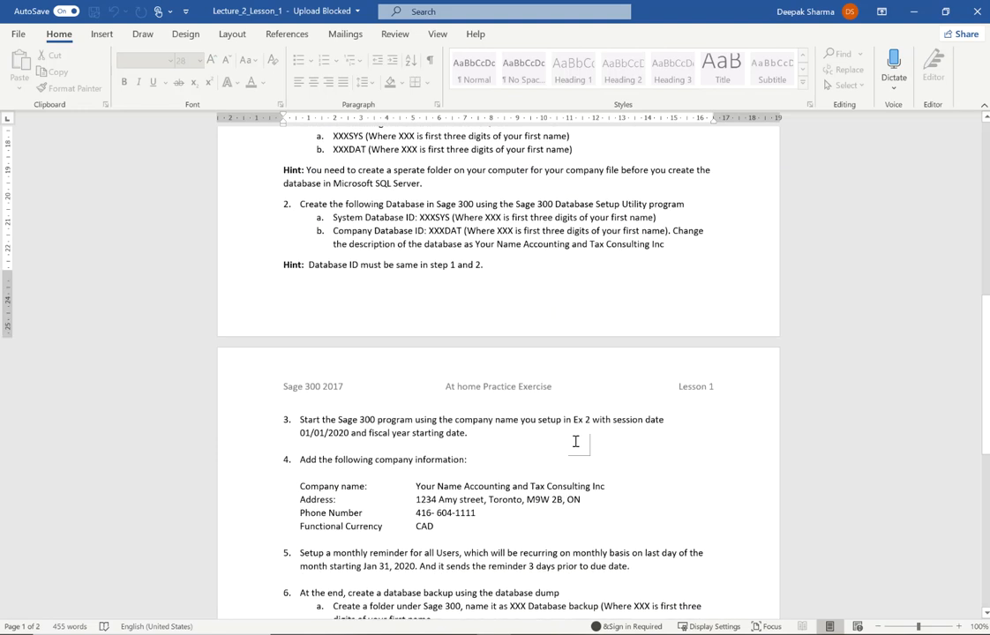
scroll(498, 439, down, 6)
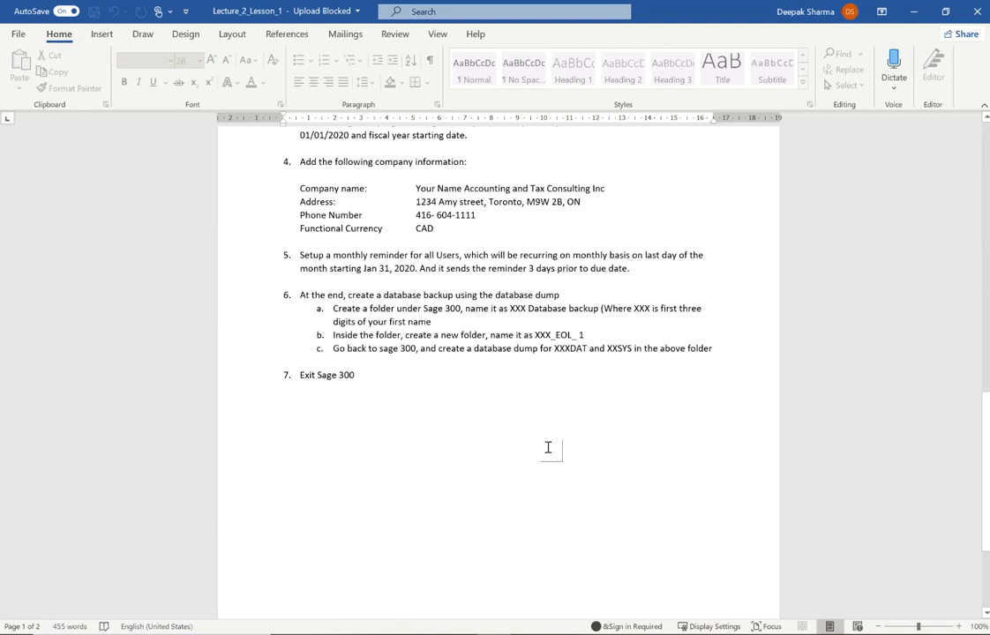
scroll(547, 447, up, 6)
scroll(543, 448, up, 10)
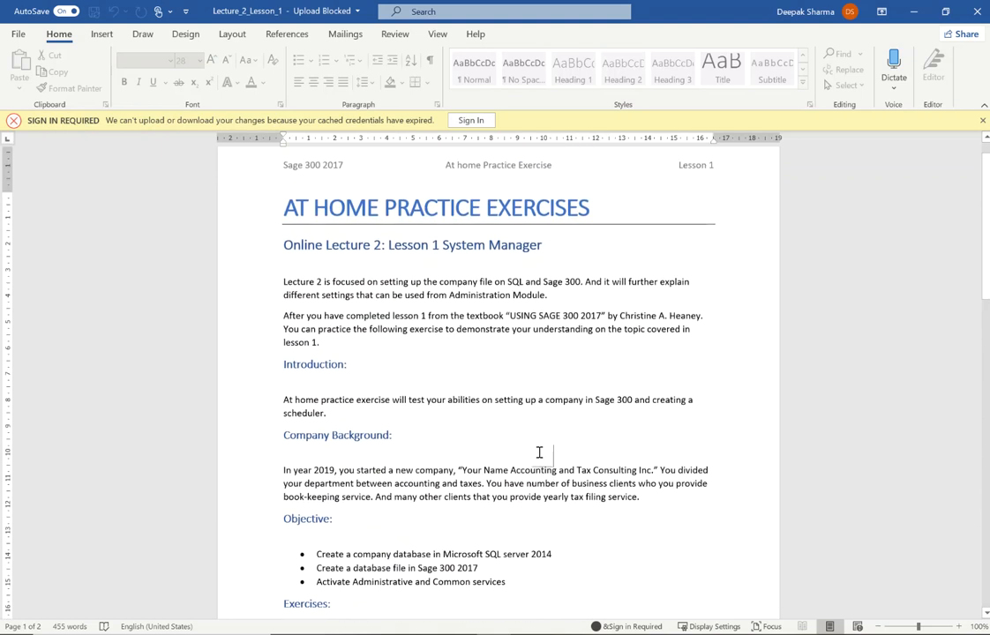
scroll(441, 469, down, 7)
scroll(324, 326, down, 6)
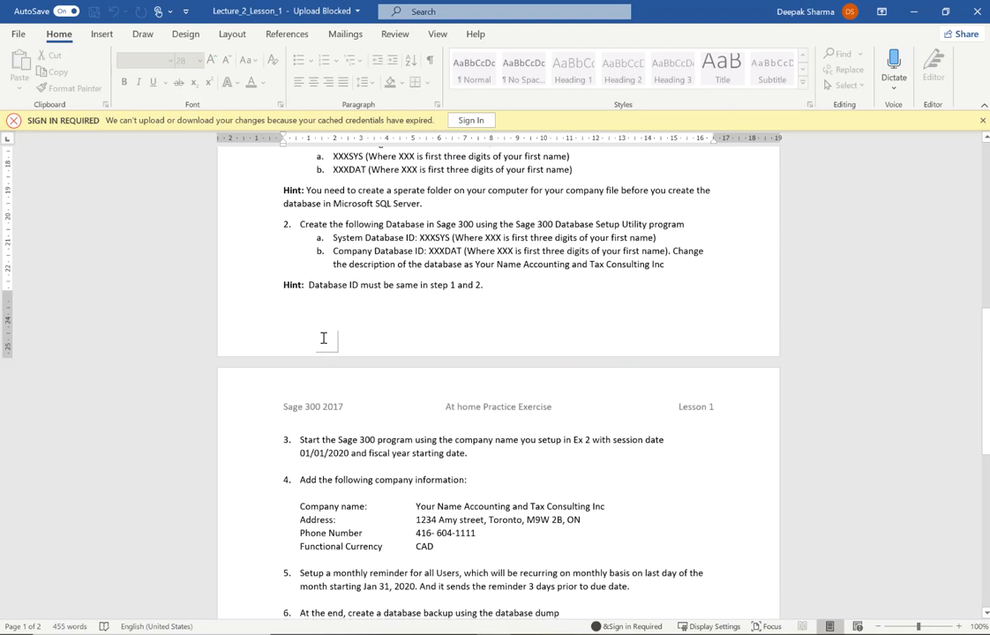
scroll(320, 528, up, 12)
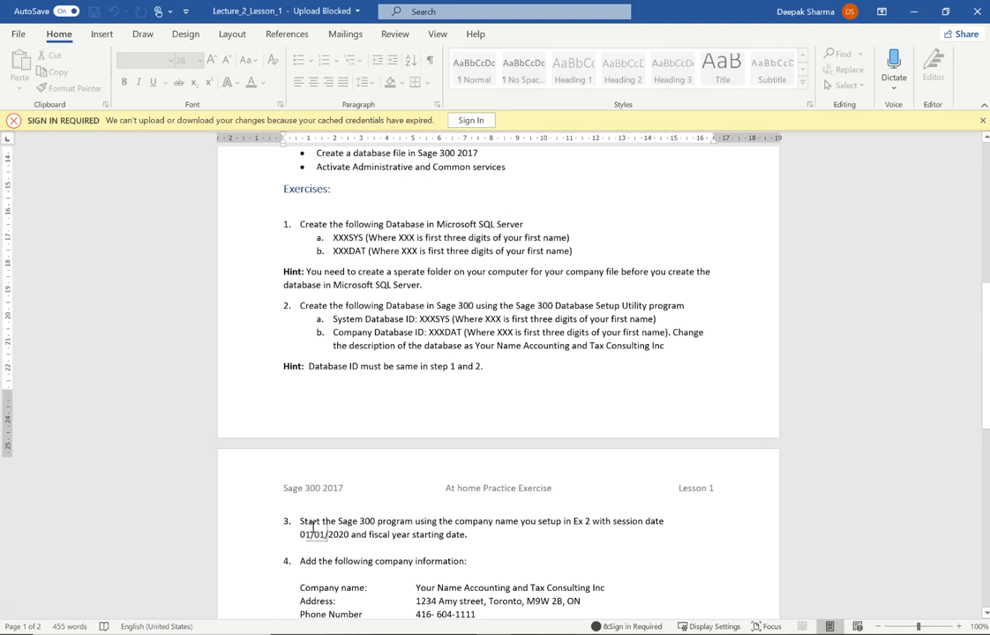
scroll(408, 470, down, 4)
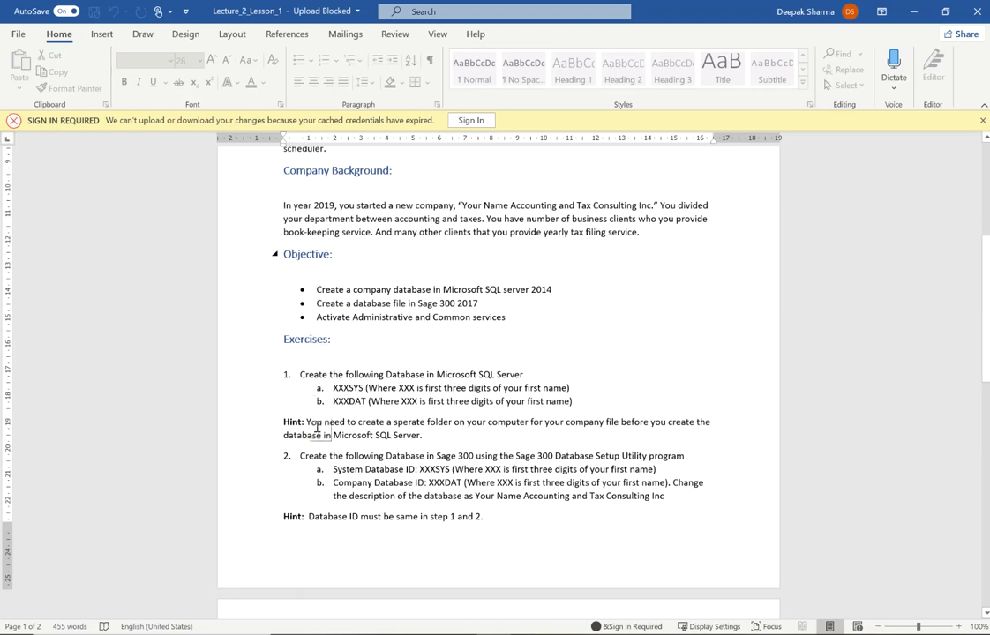
scroll(306, 399, down, 3)
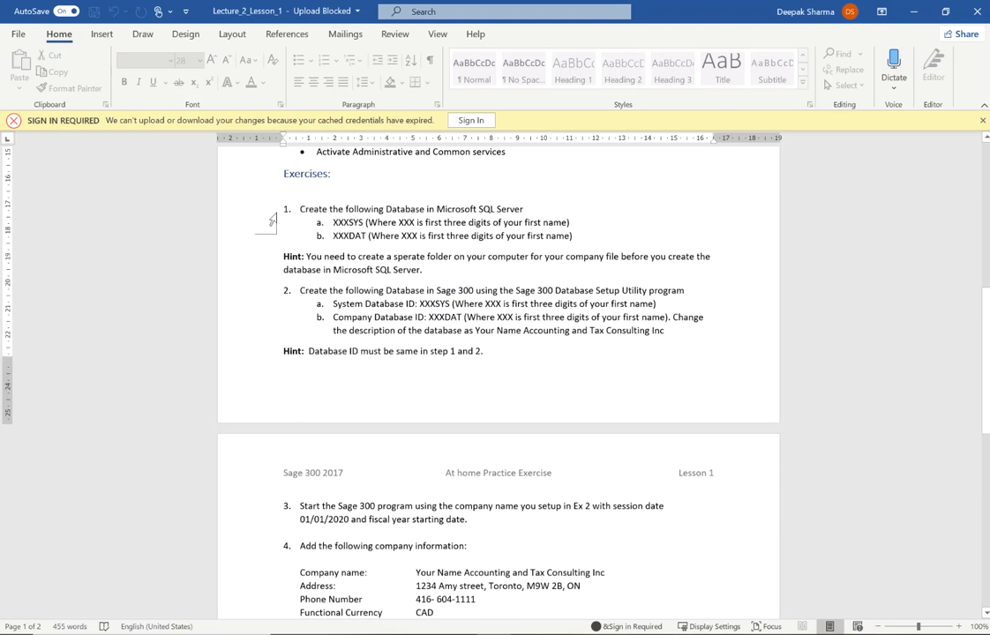
Step: Read exercises 3 to 7 through the end of the practice document, and recheck the objectives and the database-creation instructions in exercises 1 and 2
scroll(278, 247, down, 4)
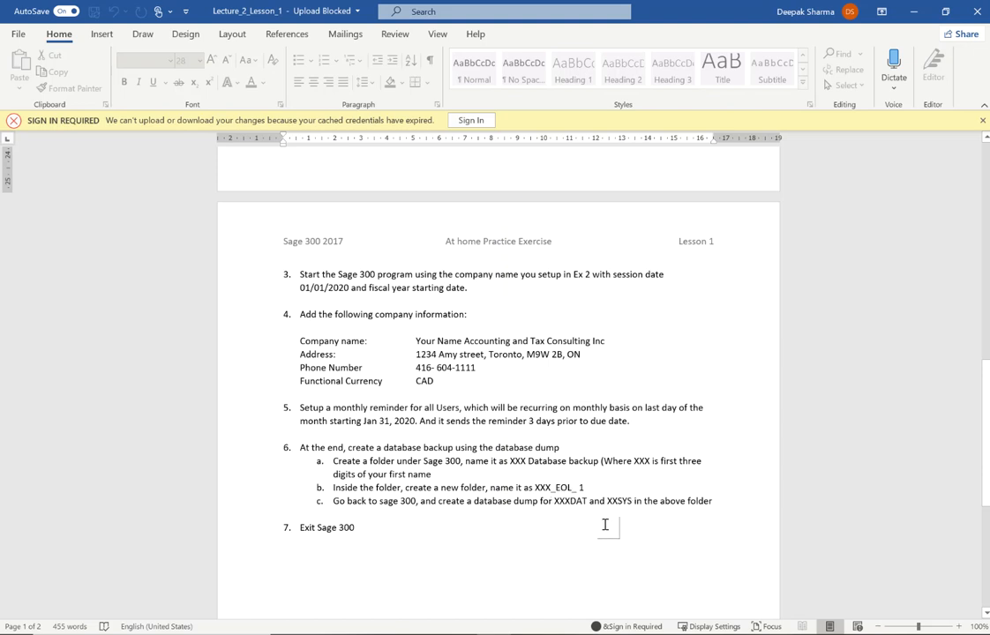
scroll(607, 522, down, 5)
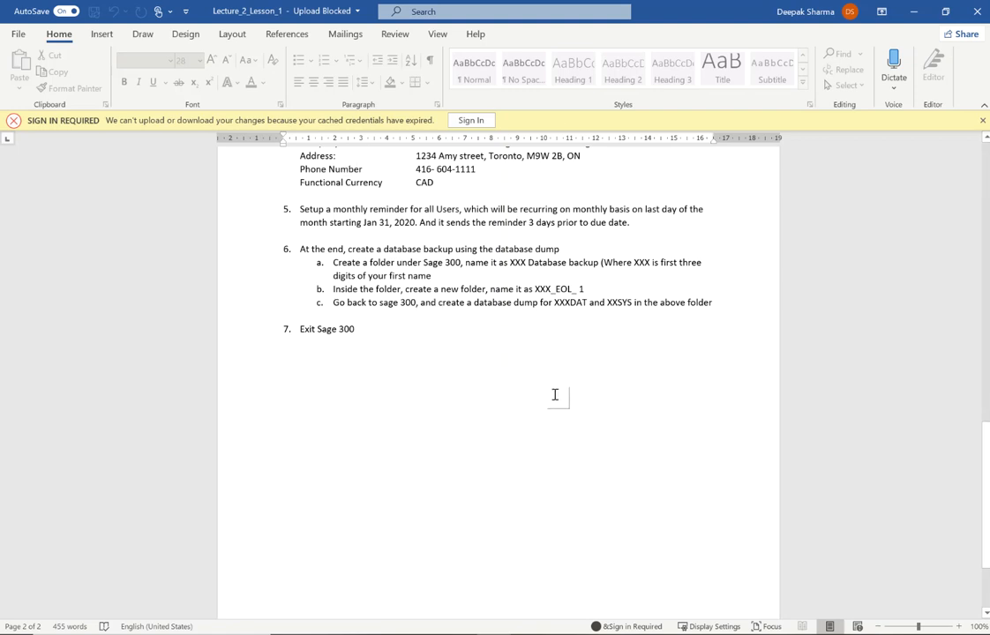
scroll(556, 401, up, 15)
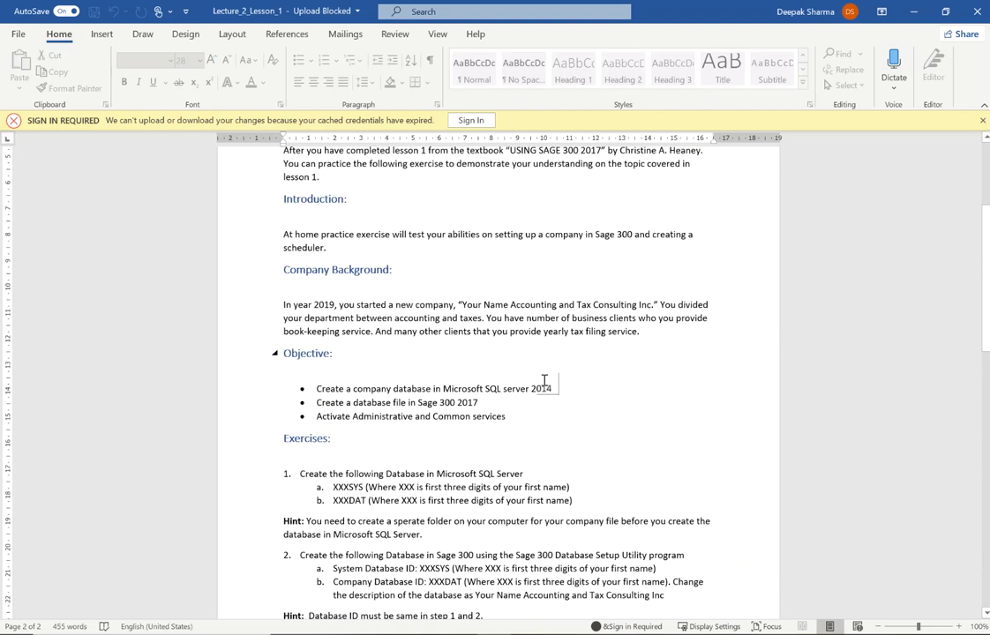
scroll(537, 380, up, 2)
scroll(540, 379, down, 3)
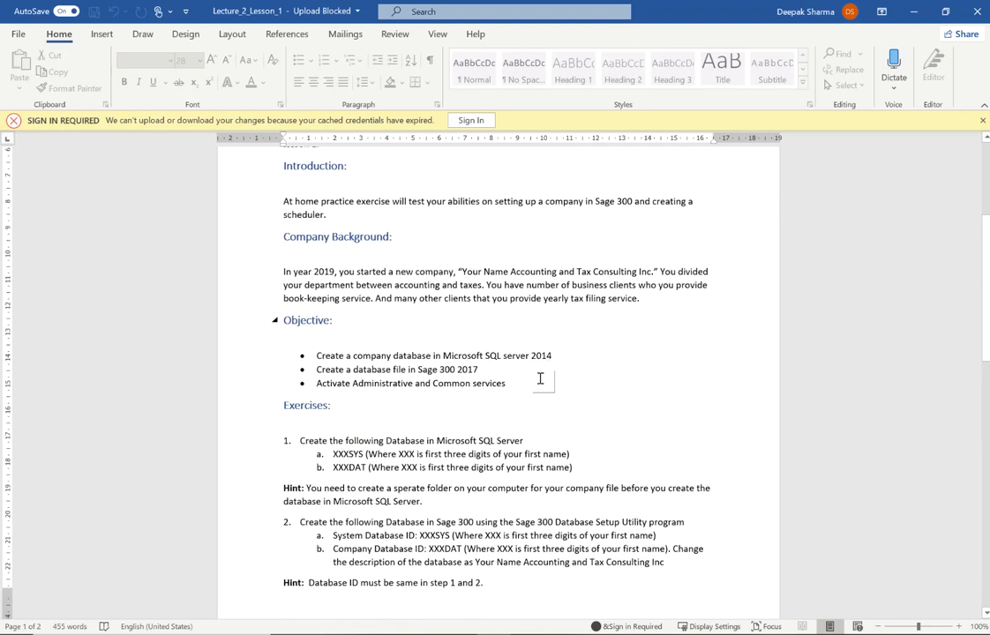
scroll(536, 379, down, 3)
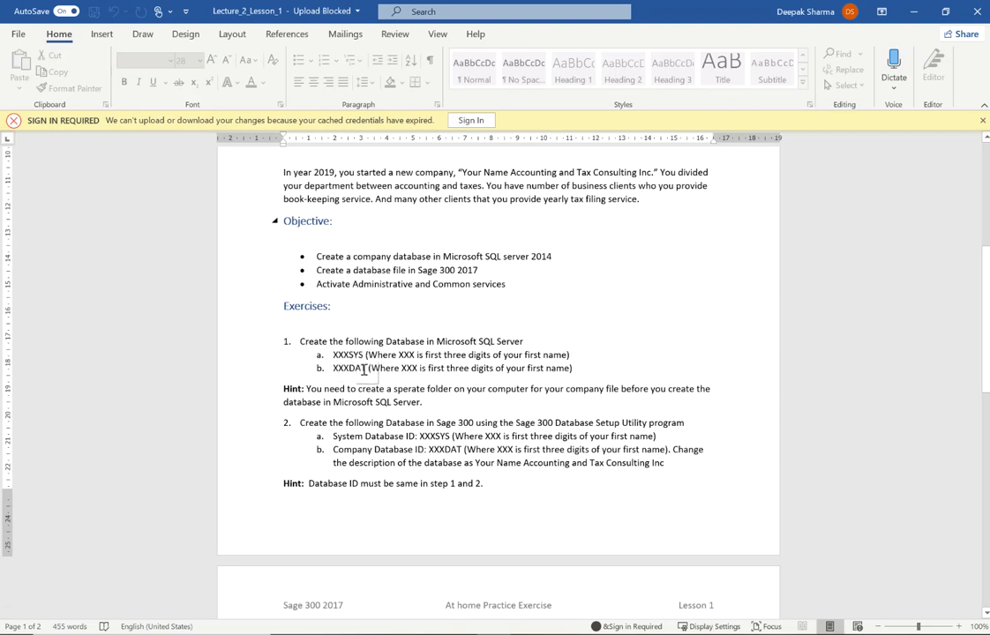
scroll(380, 470, down, 2)
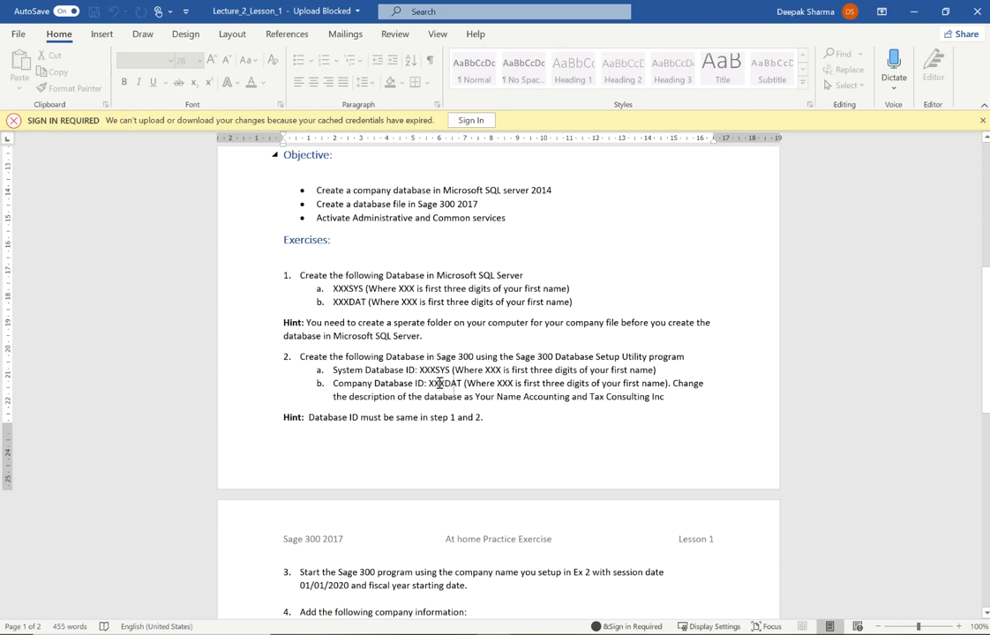
scroll(479, 370, down, 2)
scroll(475, 371, down, 1)
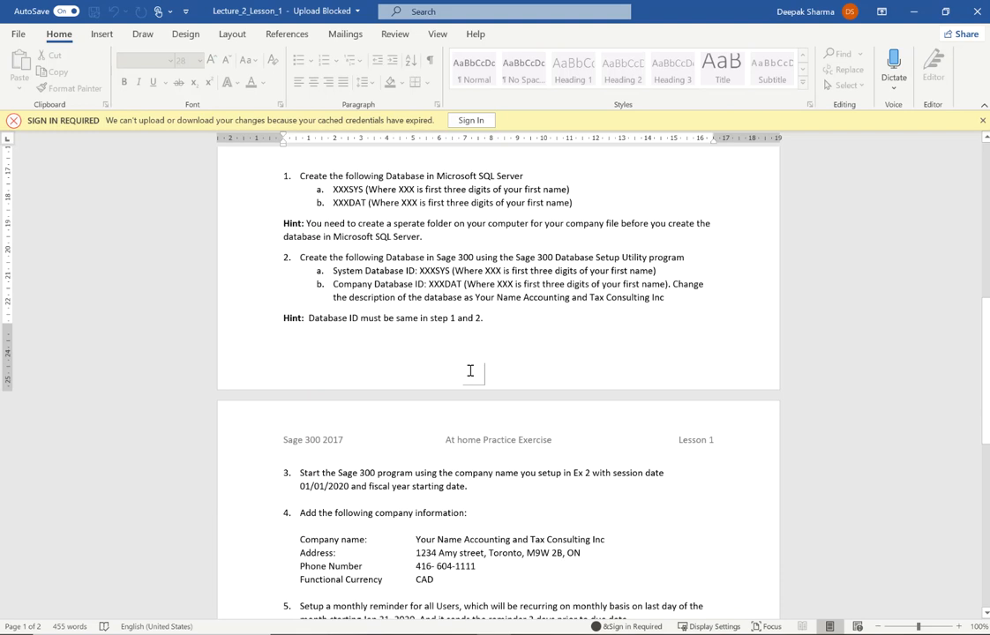